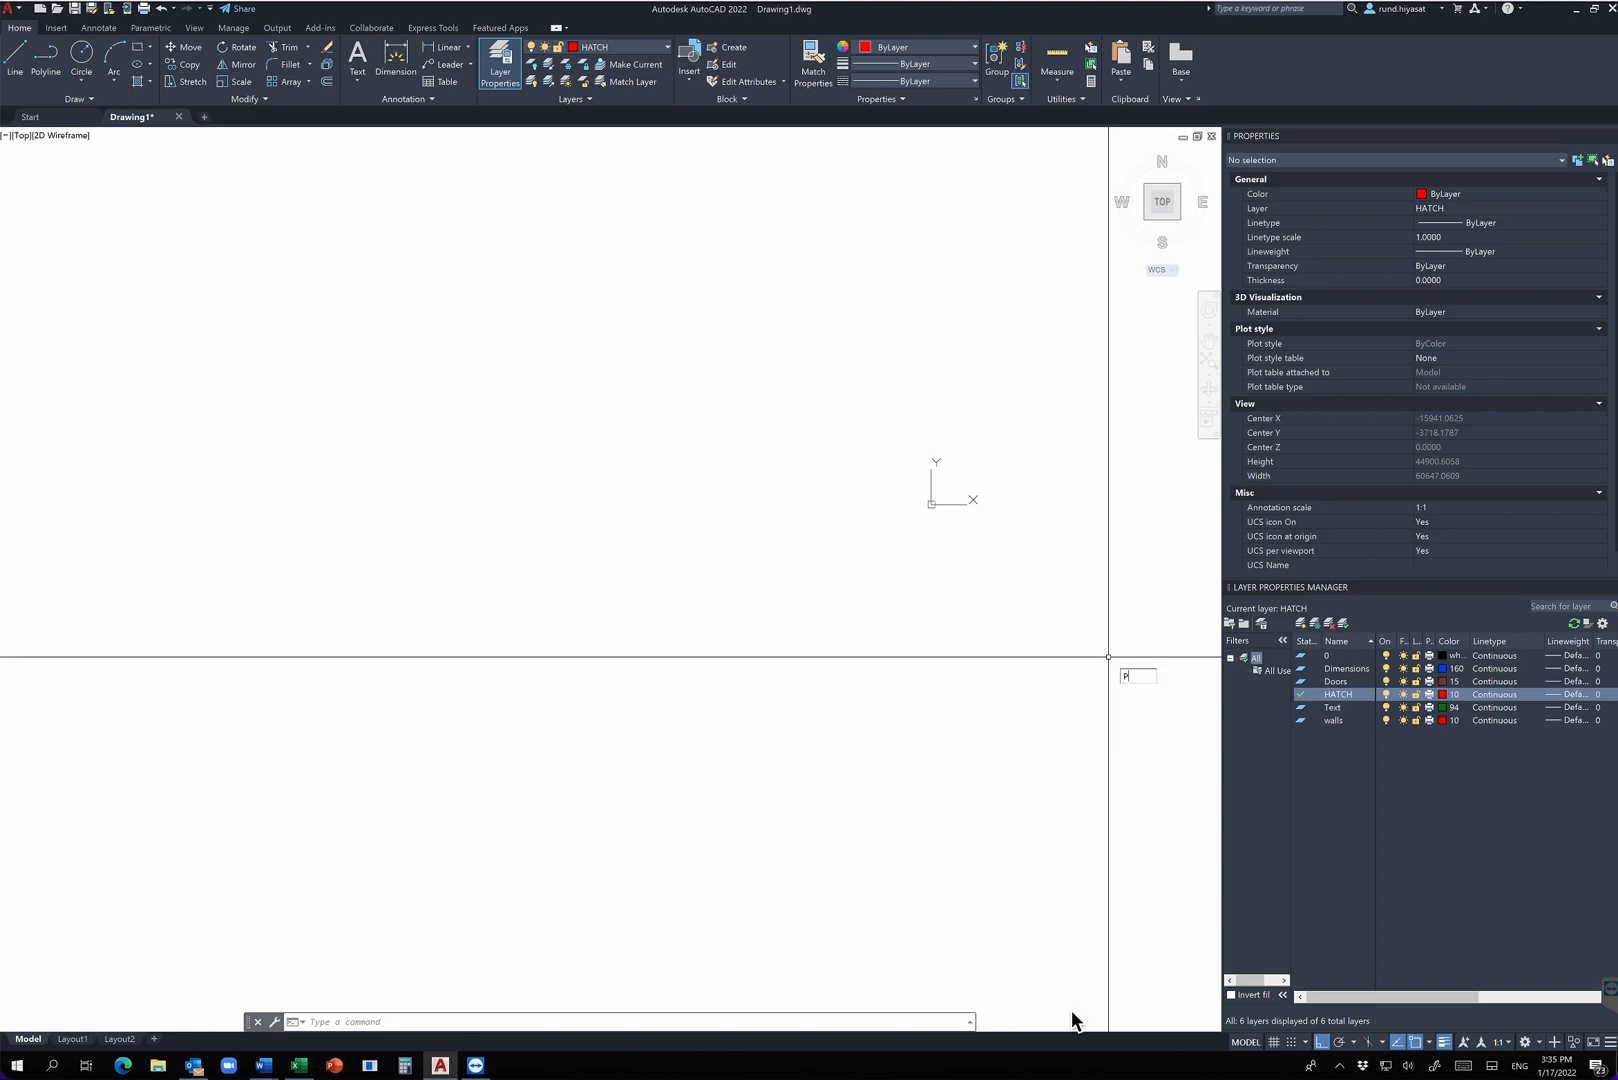
# Draw a closed stepped polyline outline with a top edge about 15,400 units long and a right-side notch, closing it with a slanted edge
pyautogui.click(639, 580)
pyautogui.click(639, 333)
pyautogui.click(950, 333)
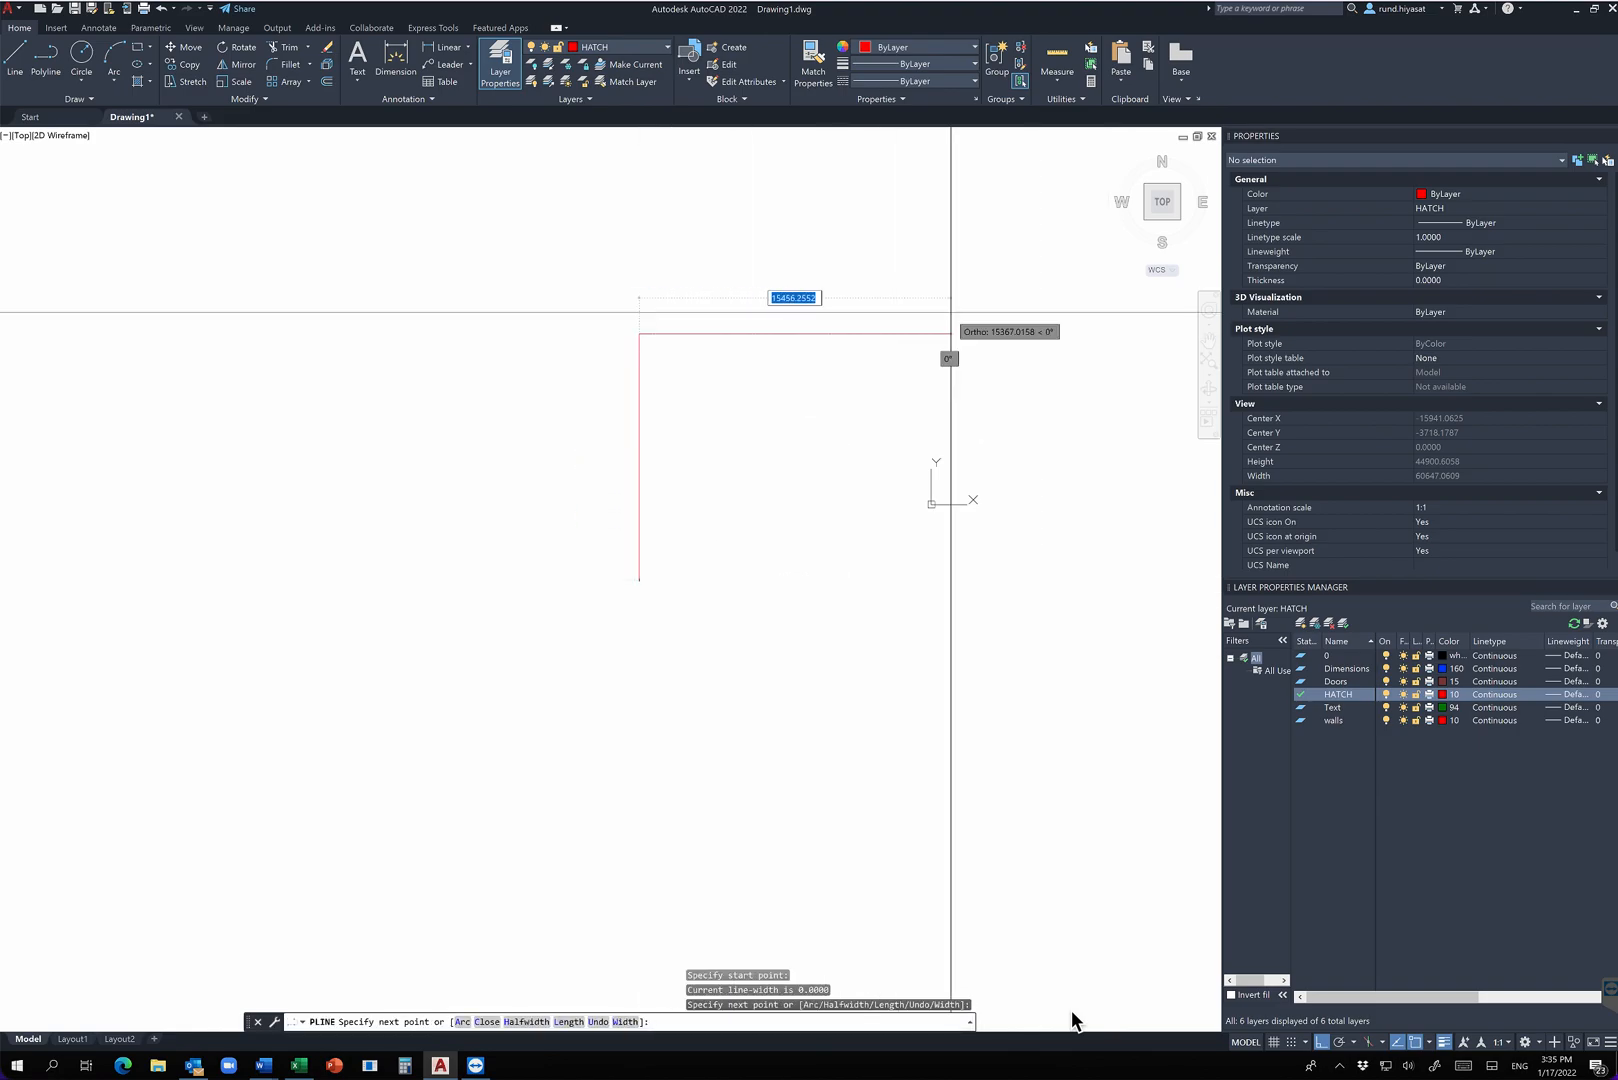
pyautogui.click(950, 436)
pyautogui.click(826, 436)
pyautogui.click(819, 506)
pyautogui.click(960, 506)
pyautogui.click(960, 637)
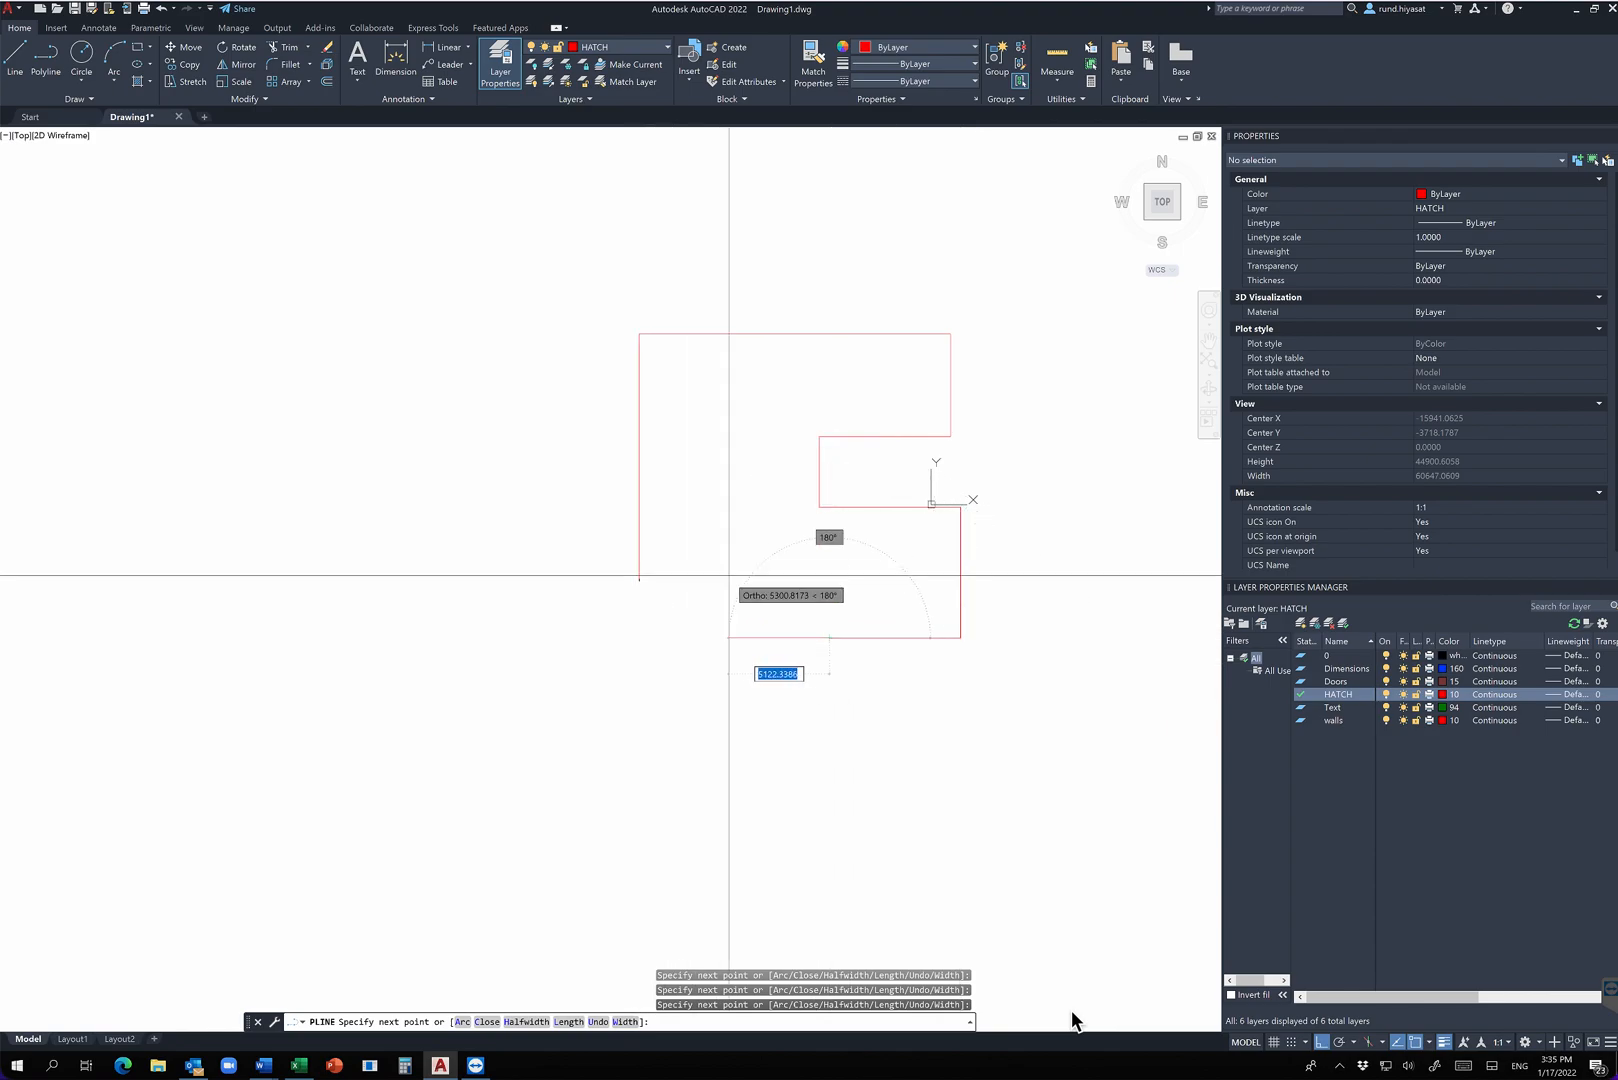
pyautogui.click(829, 637)
pyautogui.click(829, 578)
pyautogui.click(736, 578)
pyautogui.click(736, 747)
pyautogui.click(594, 747)
pyautogui.write('c')
pyautogui.press('Return')
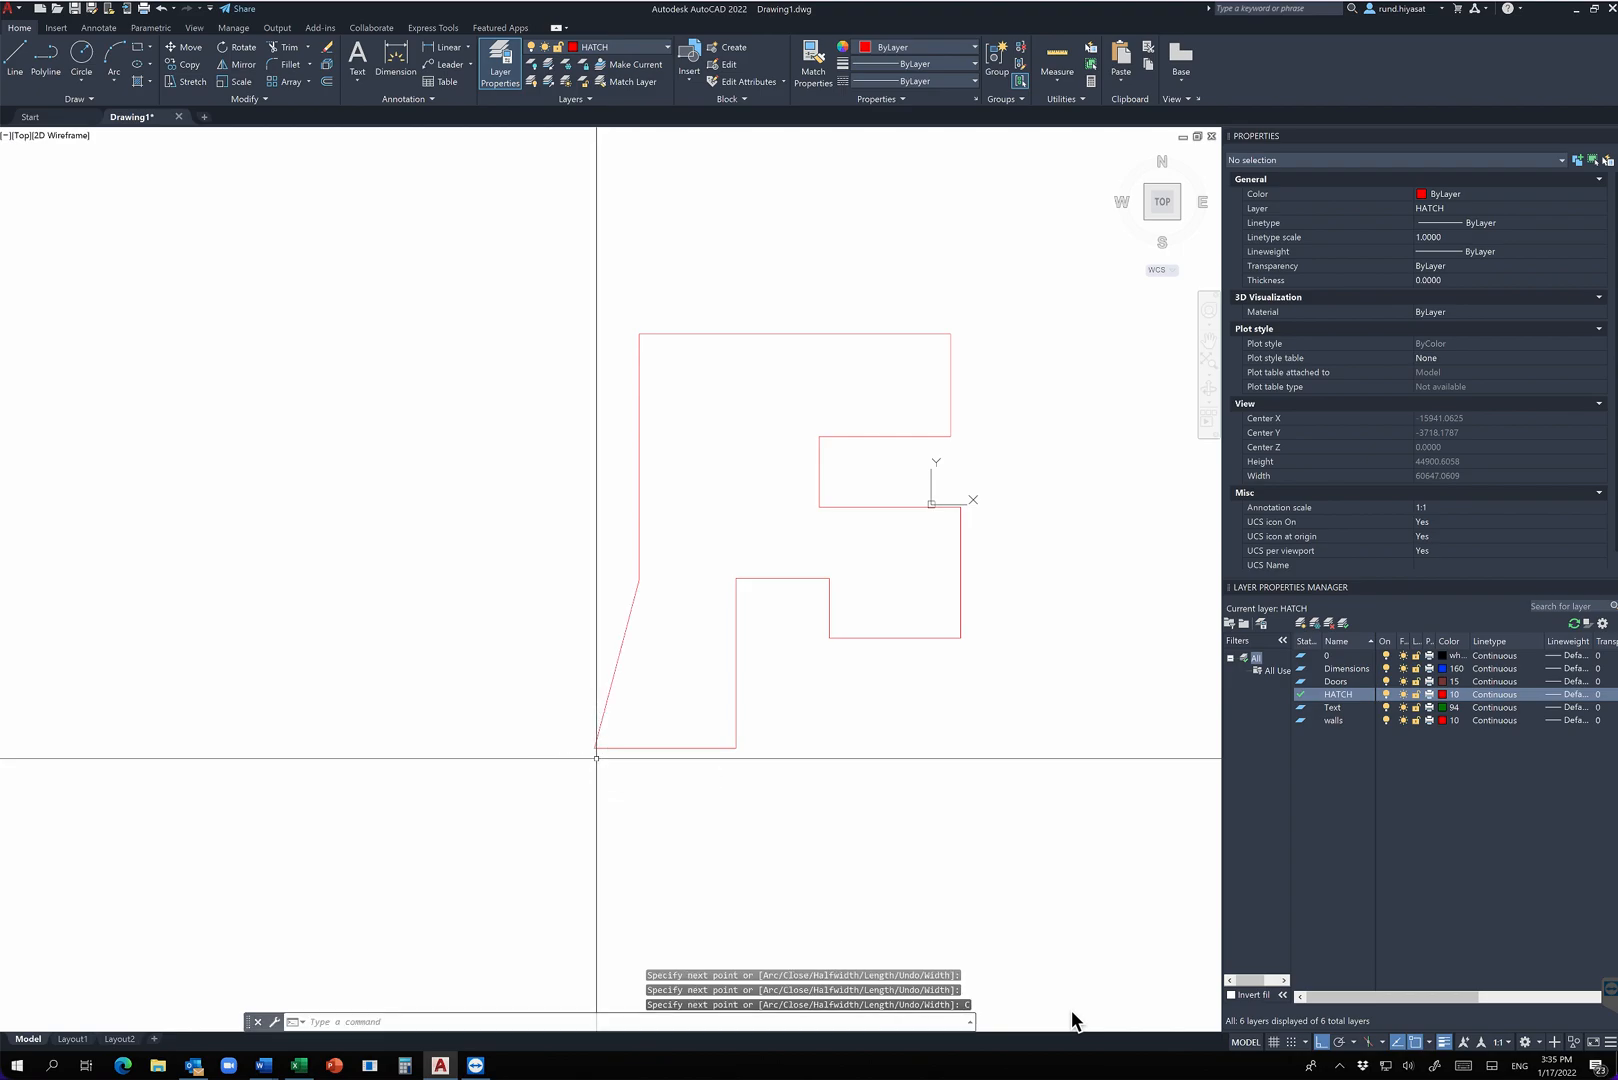
pyautogui.press('Escape')
pyautogui.press('Escape')
# Assign the closed polyline outline to the walls layer and clear the selection
pyautogui.scroll(-2, 1022, 621)
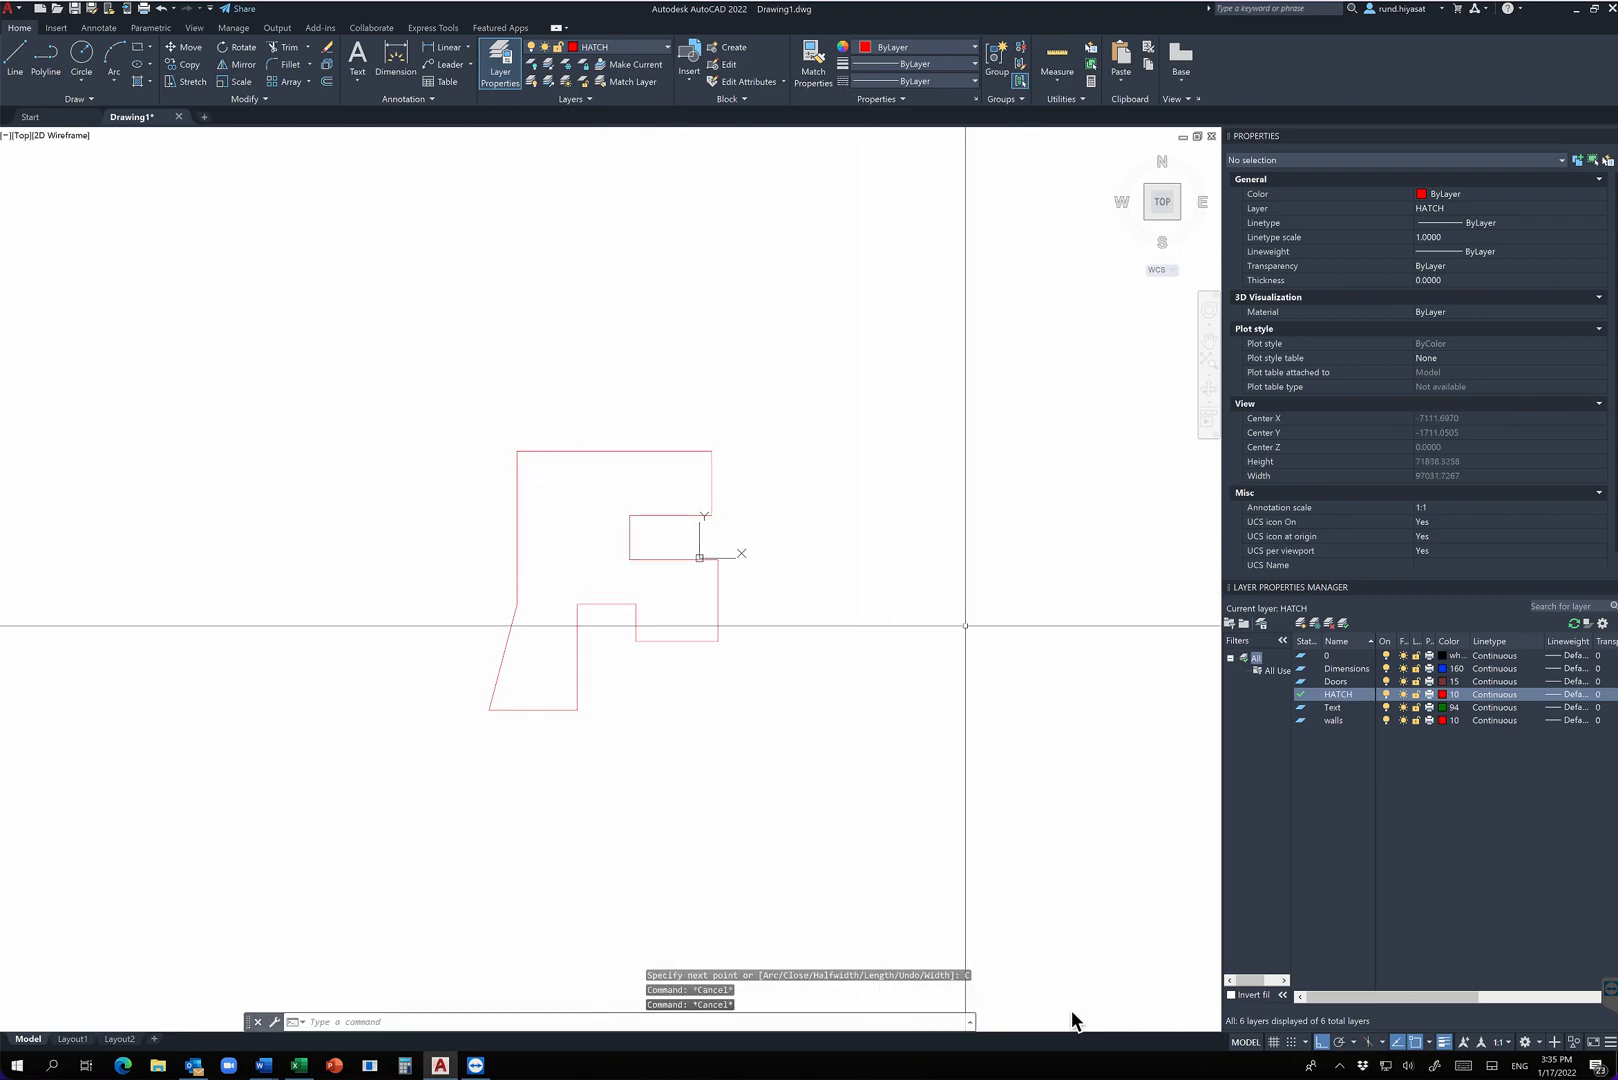
pyautogui.click(816, 350)
pyautogui.click(415, 760)
pyautogui.click(620, 47)
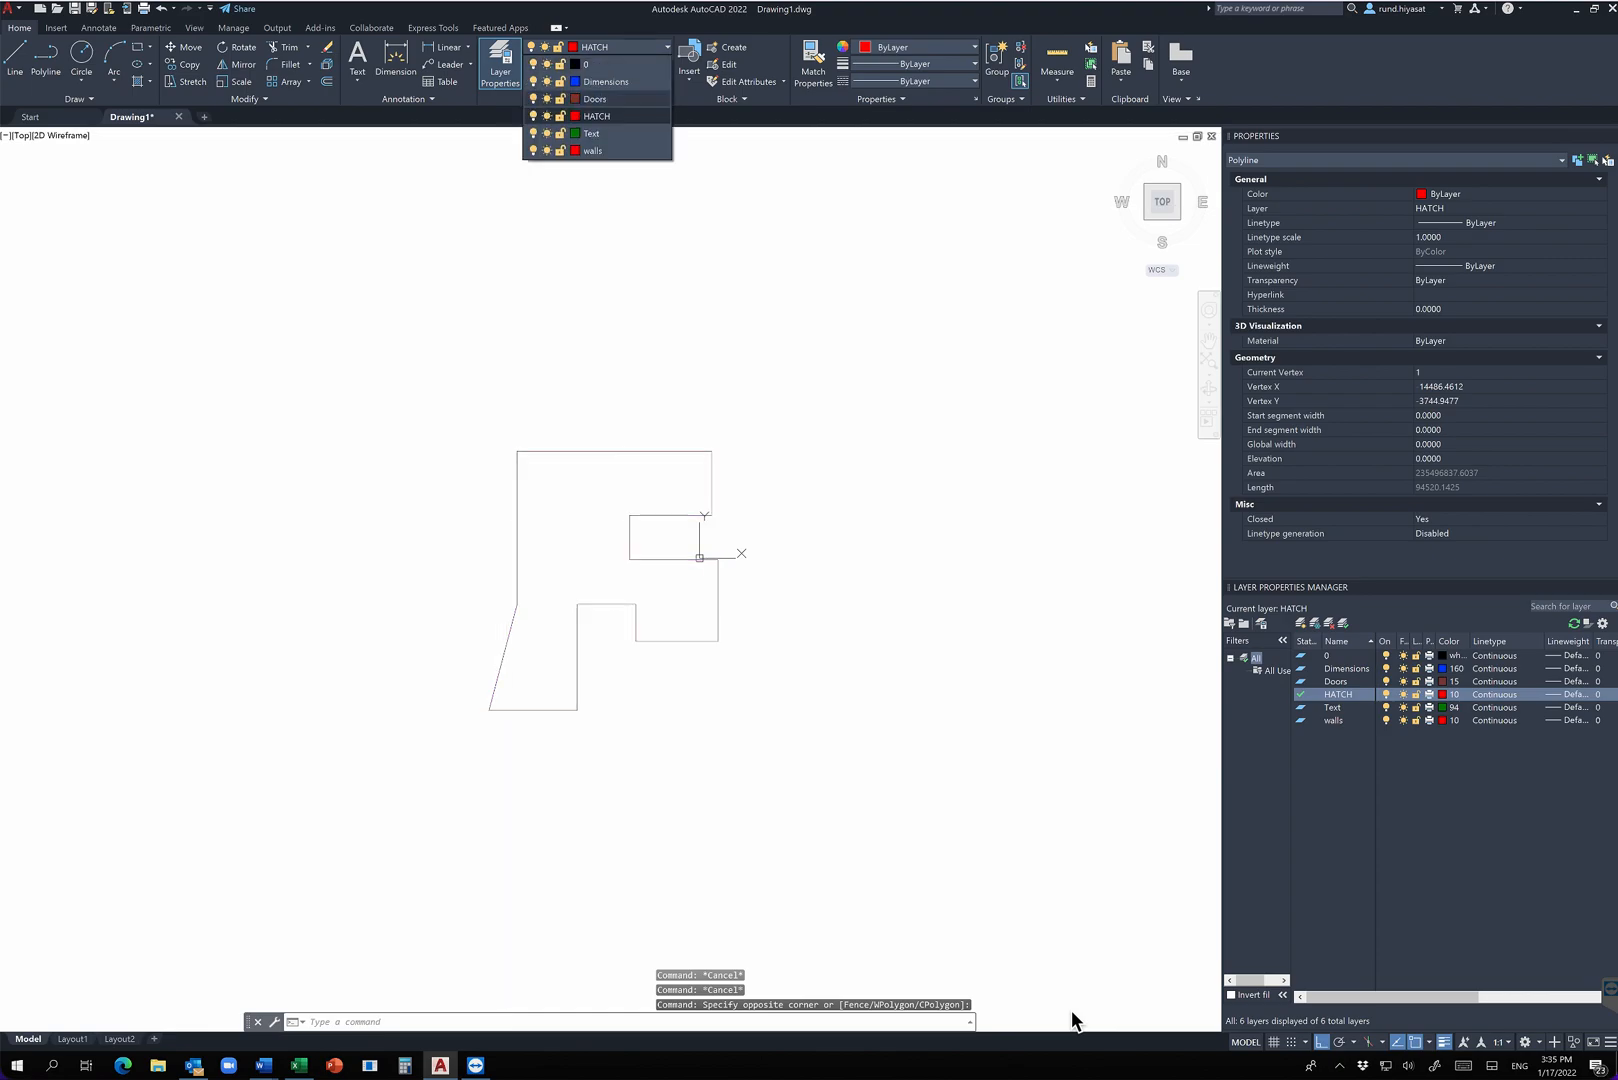
pyautogui.click(590, 152)
pyautogui.press('Escape')
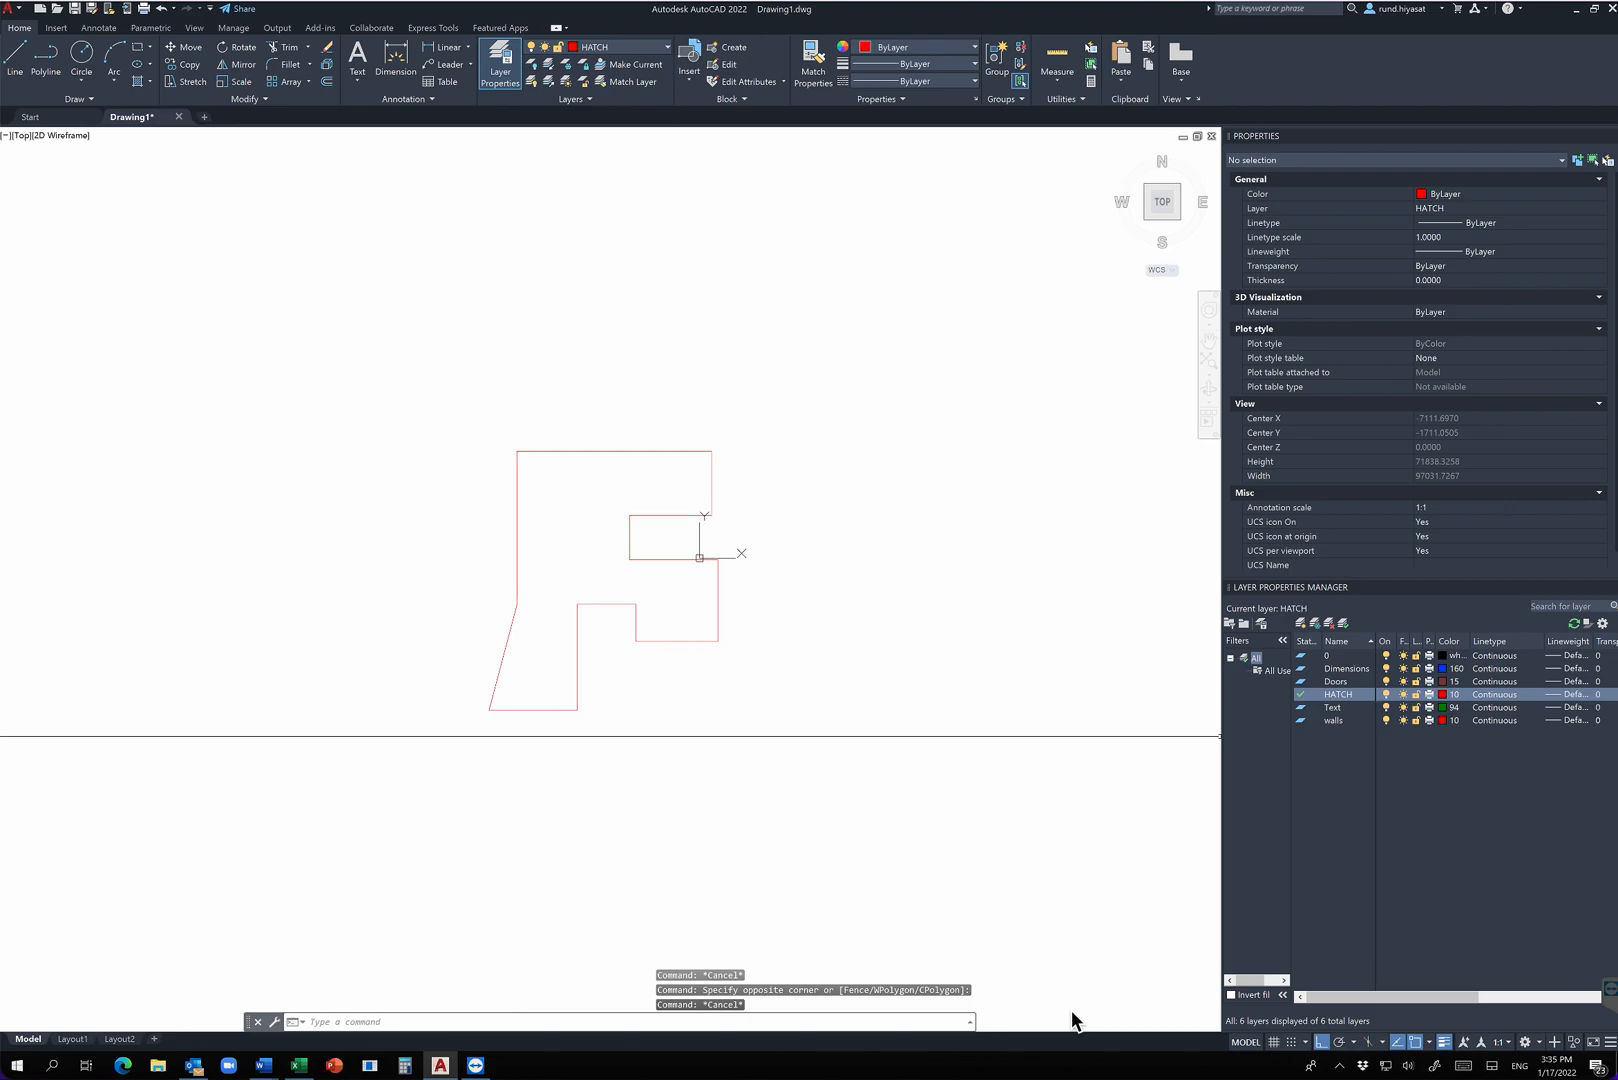
# Make the Dimensions layer current and dimension the outline's upper-right vertical edge, placing the dimension line outside the shape
pyautogui.doubleClick(1301, 668)
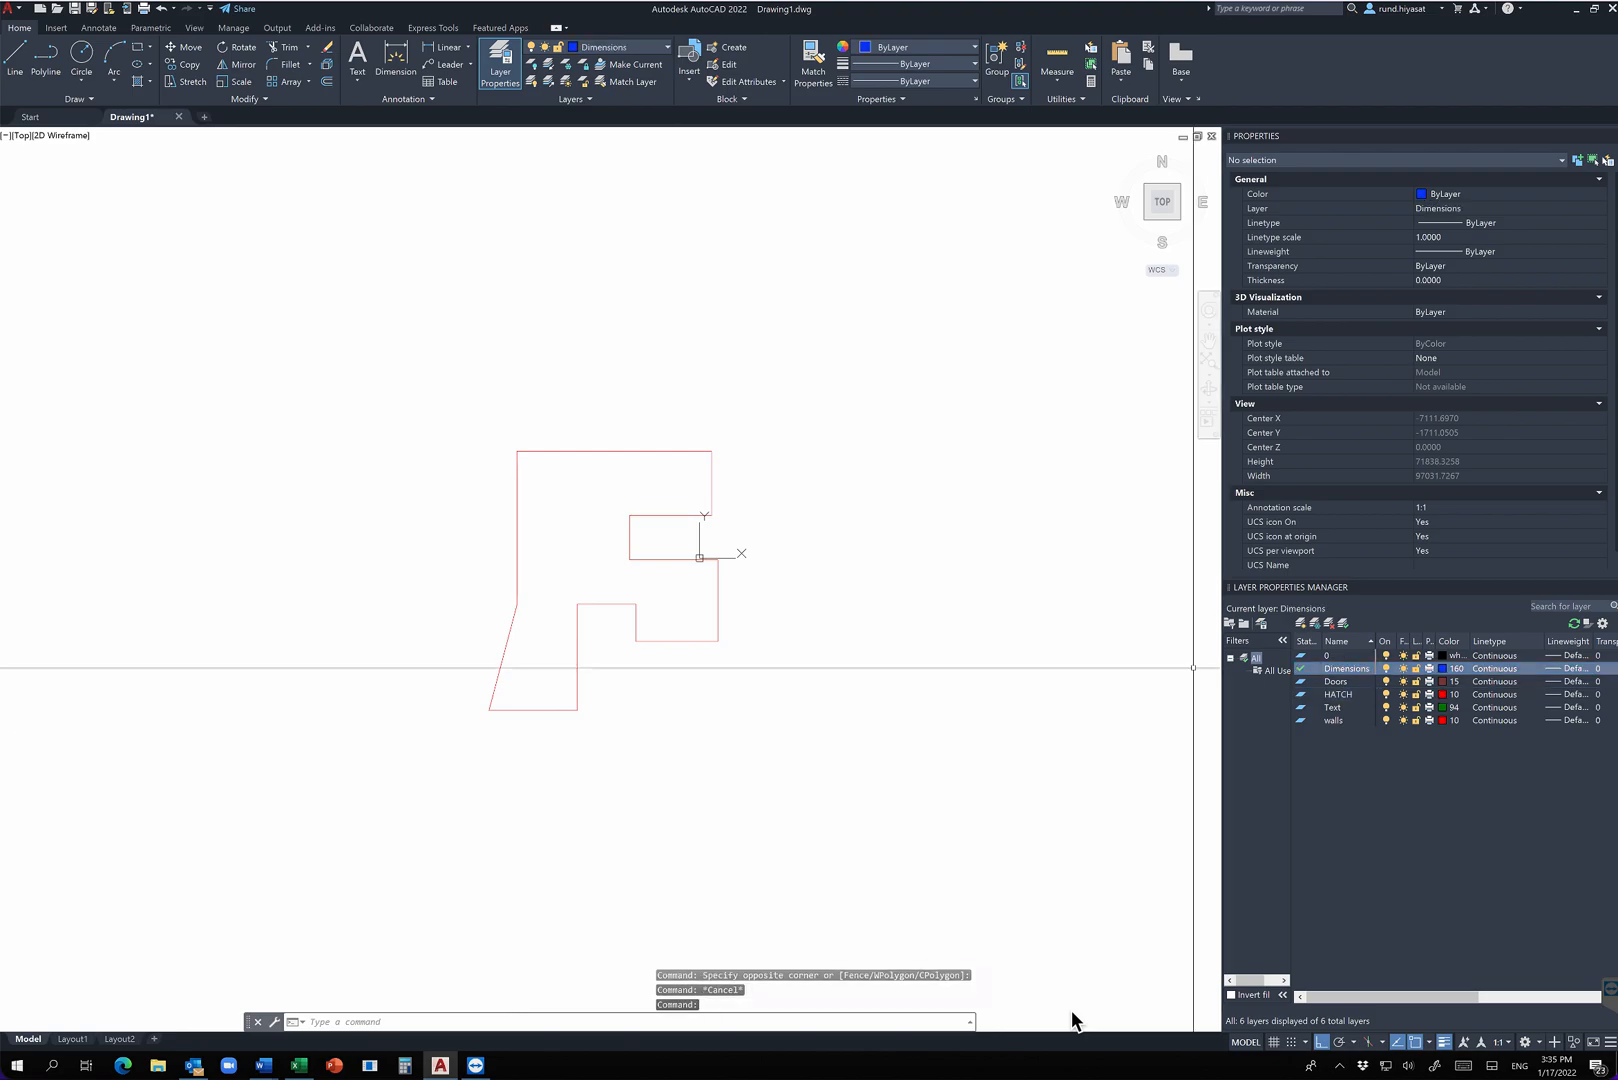
pyautogui.scroll(2, 1178, 631)
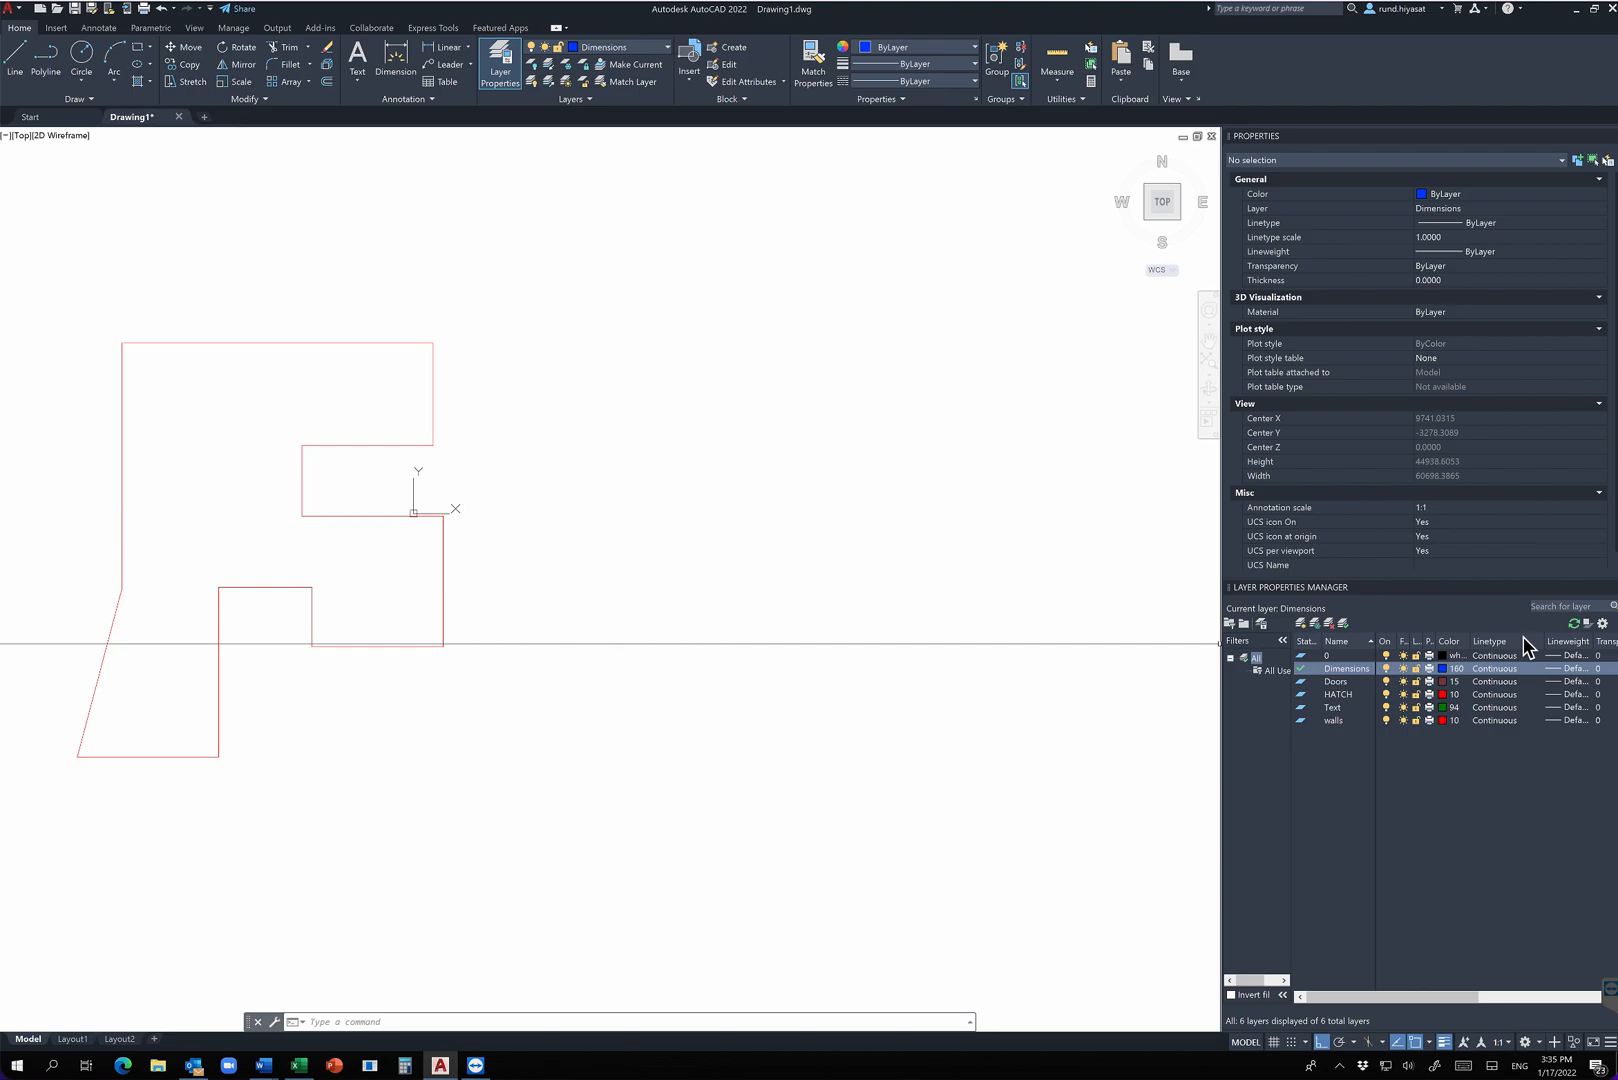
pyautogui.moveTo(697, 509); pyautogui.dragTo(925, 654, button='middle')
pyautogui.moveTo(718, 626); pyautogui.dragTo(805, 524, button='middle')
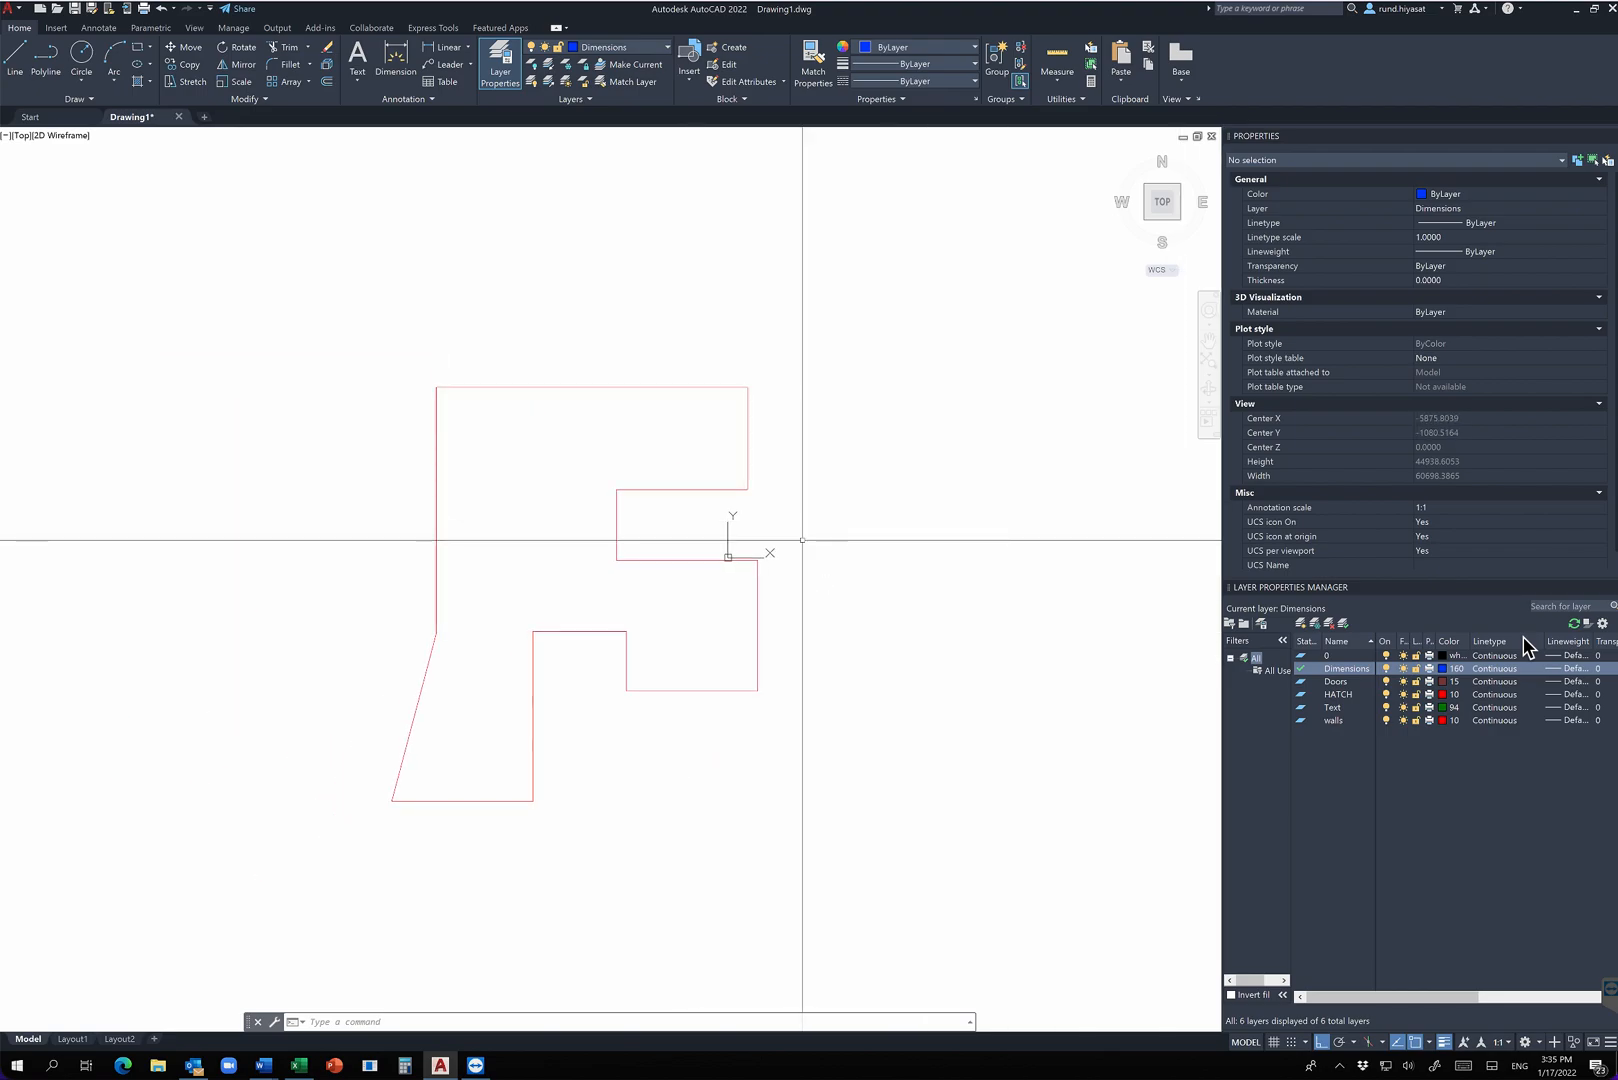
pyautogui.write('DIM')
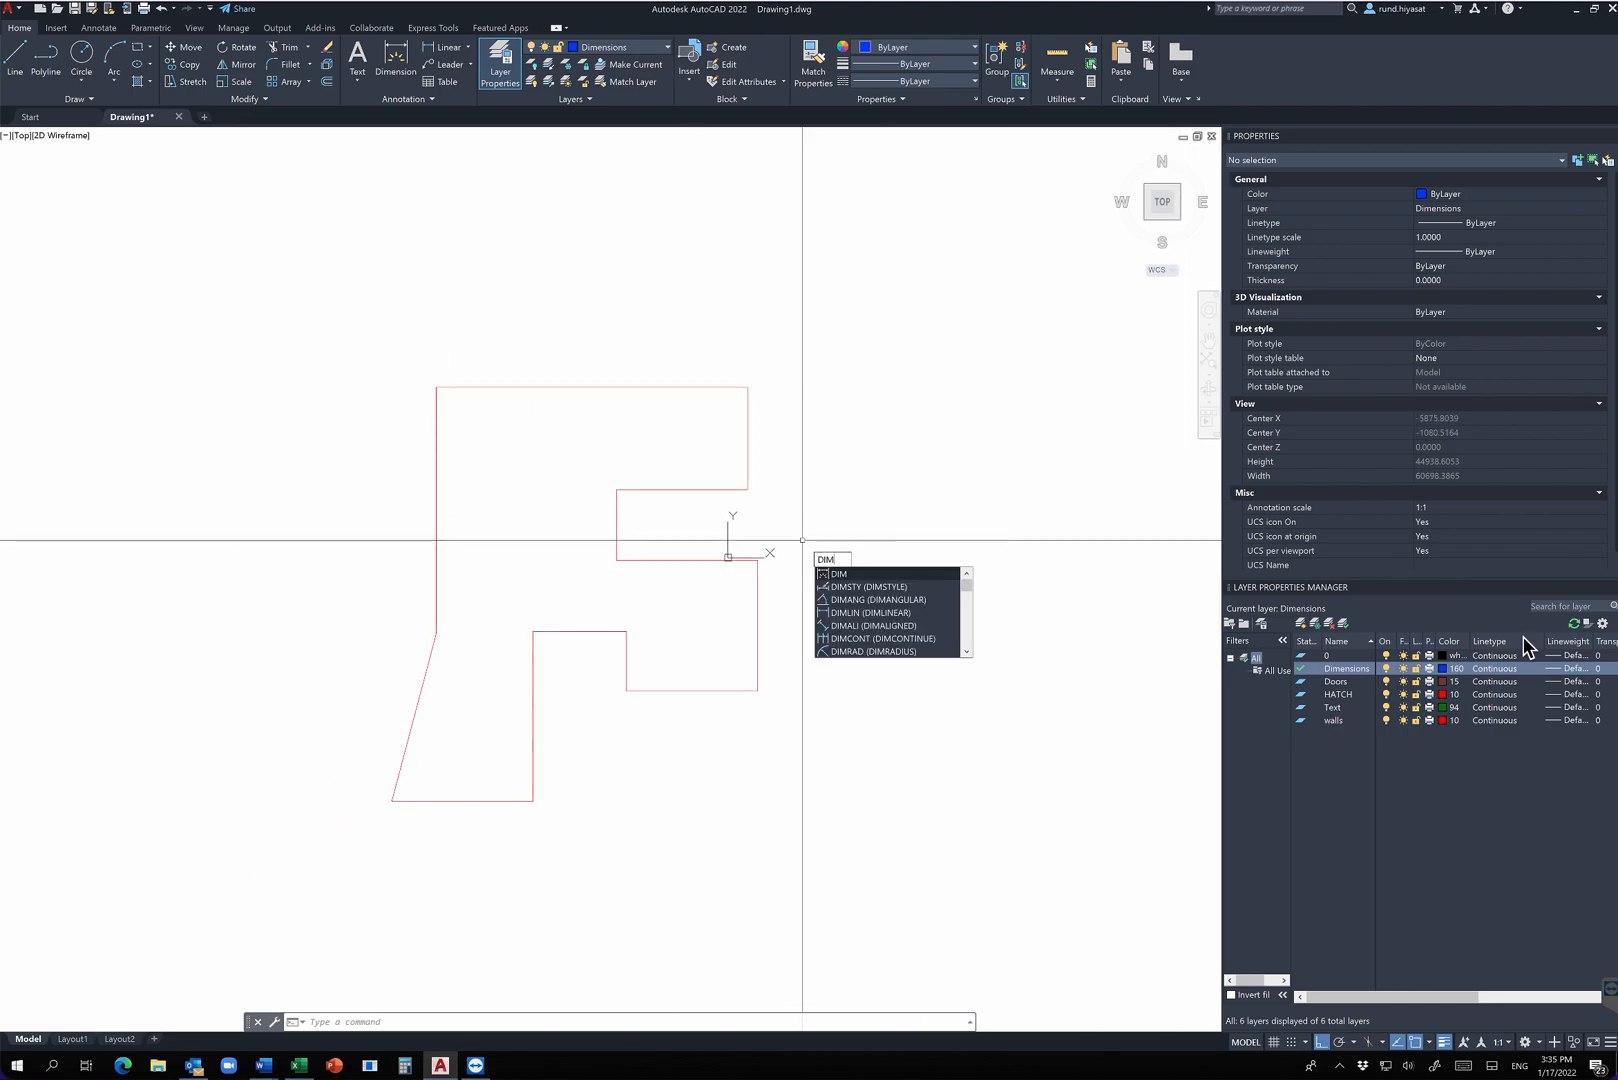
pyautogui.press('Return')
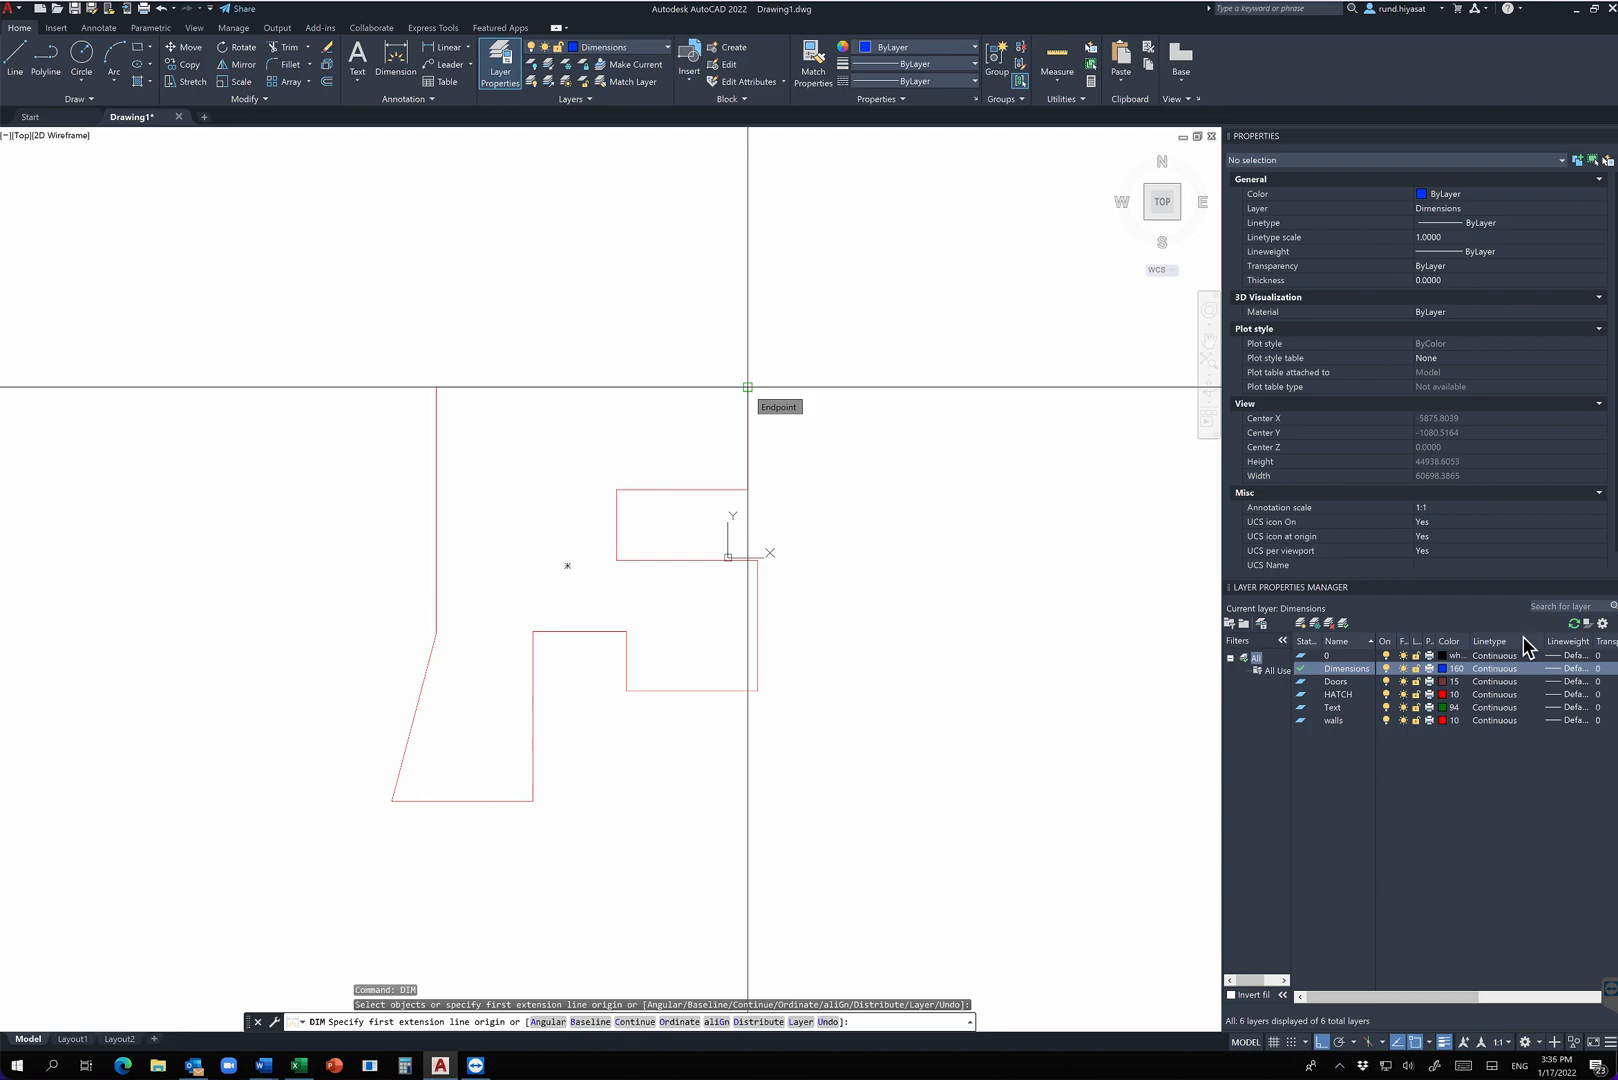
pyautogui.click(747, 386)
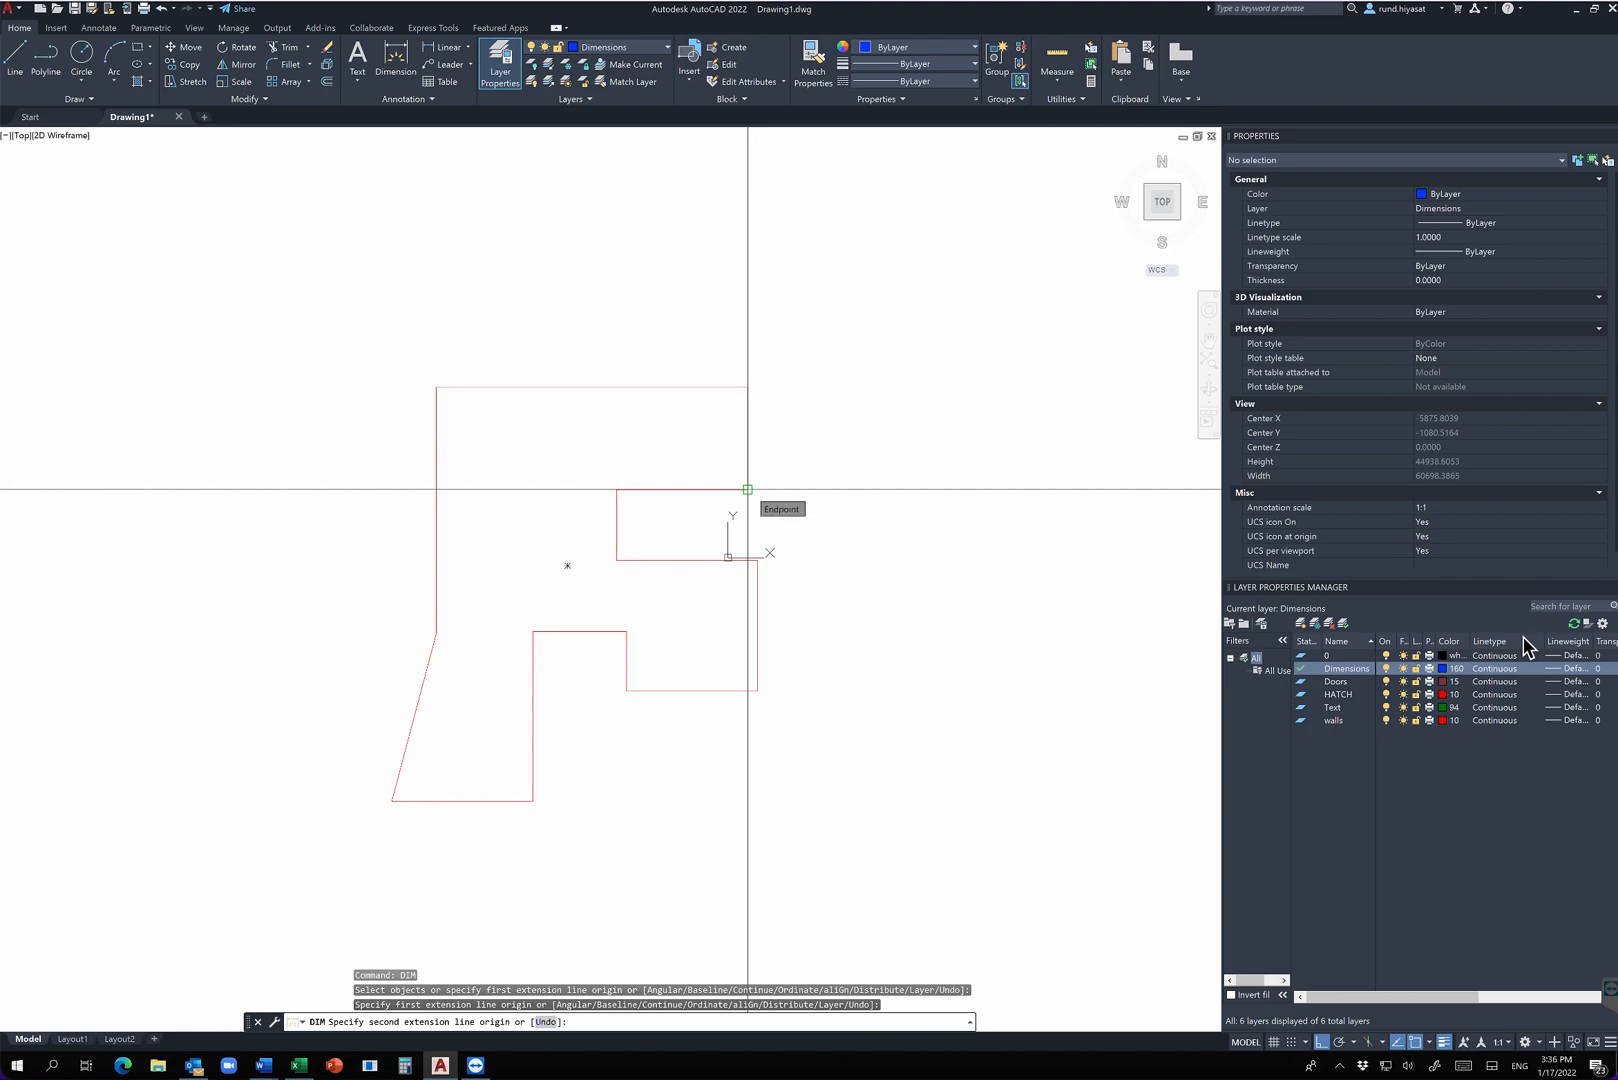
pyautogui.click(747, 489)
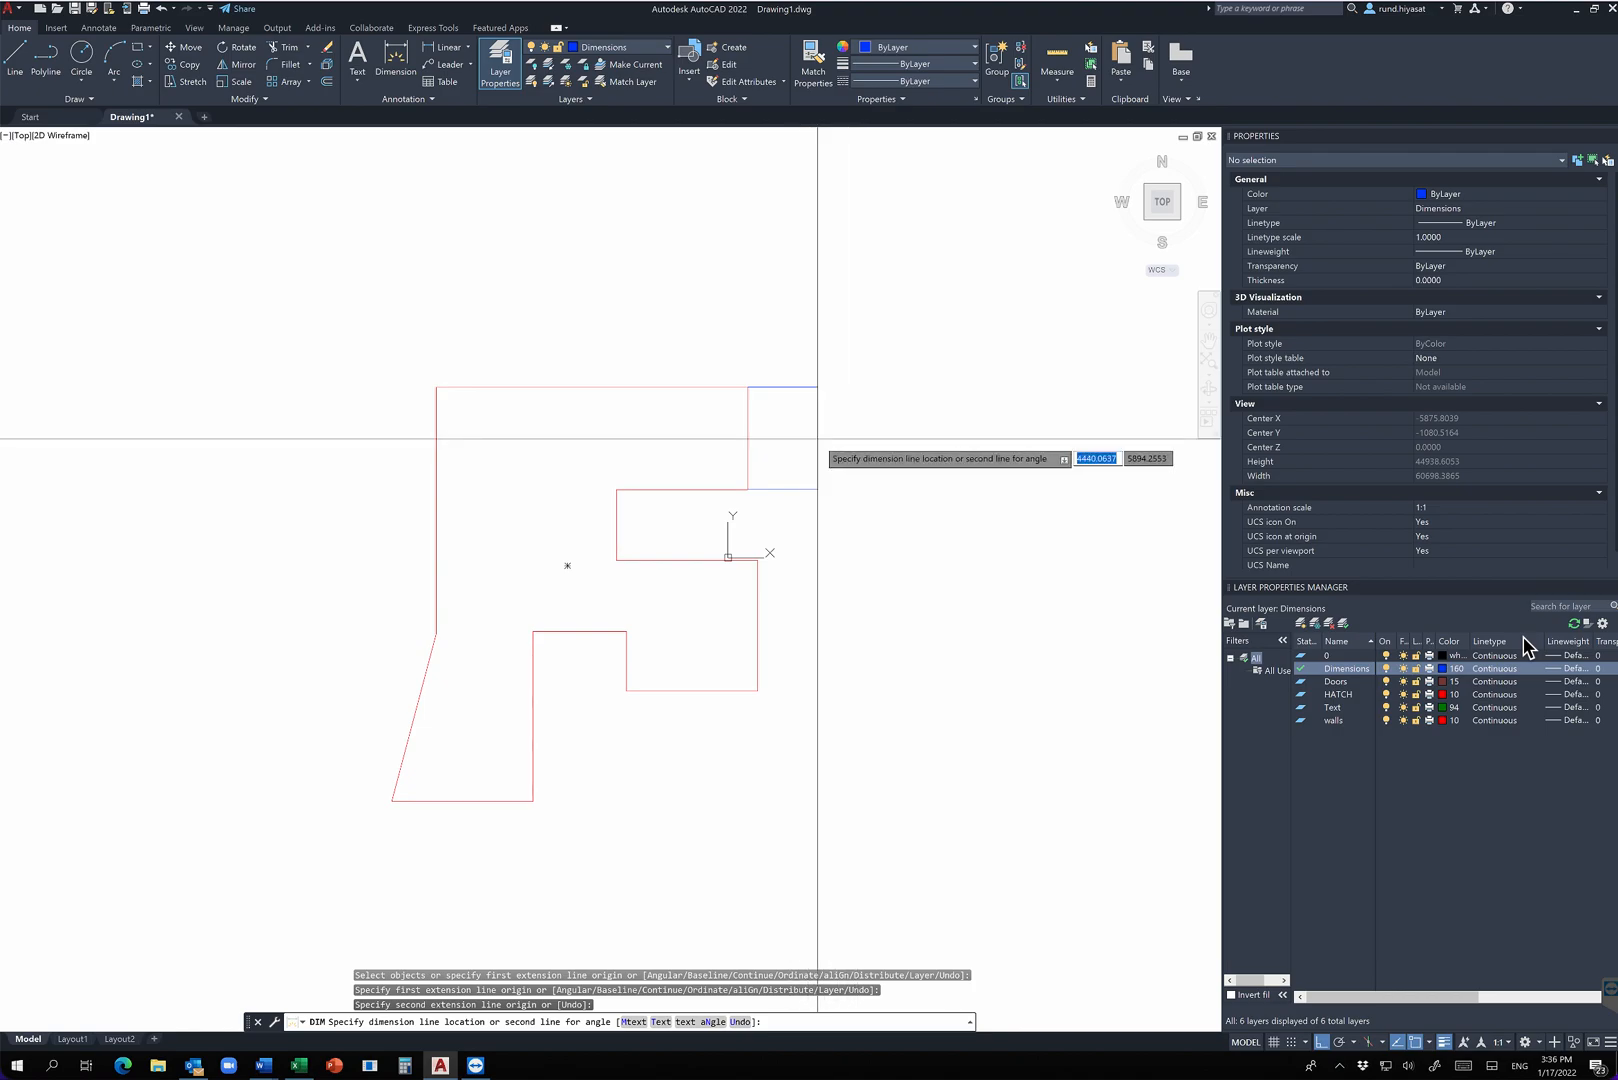
pyautogui.click(817, 438)
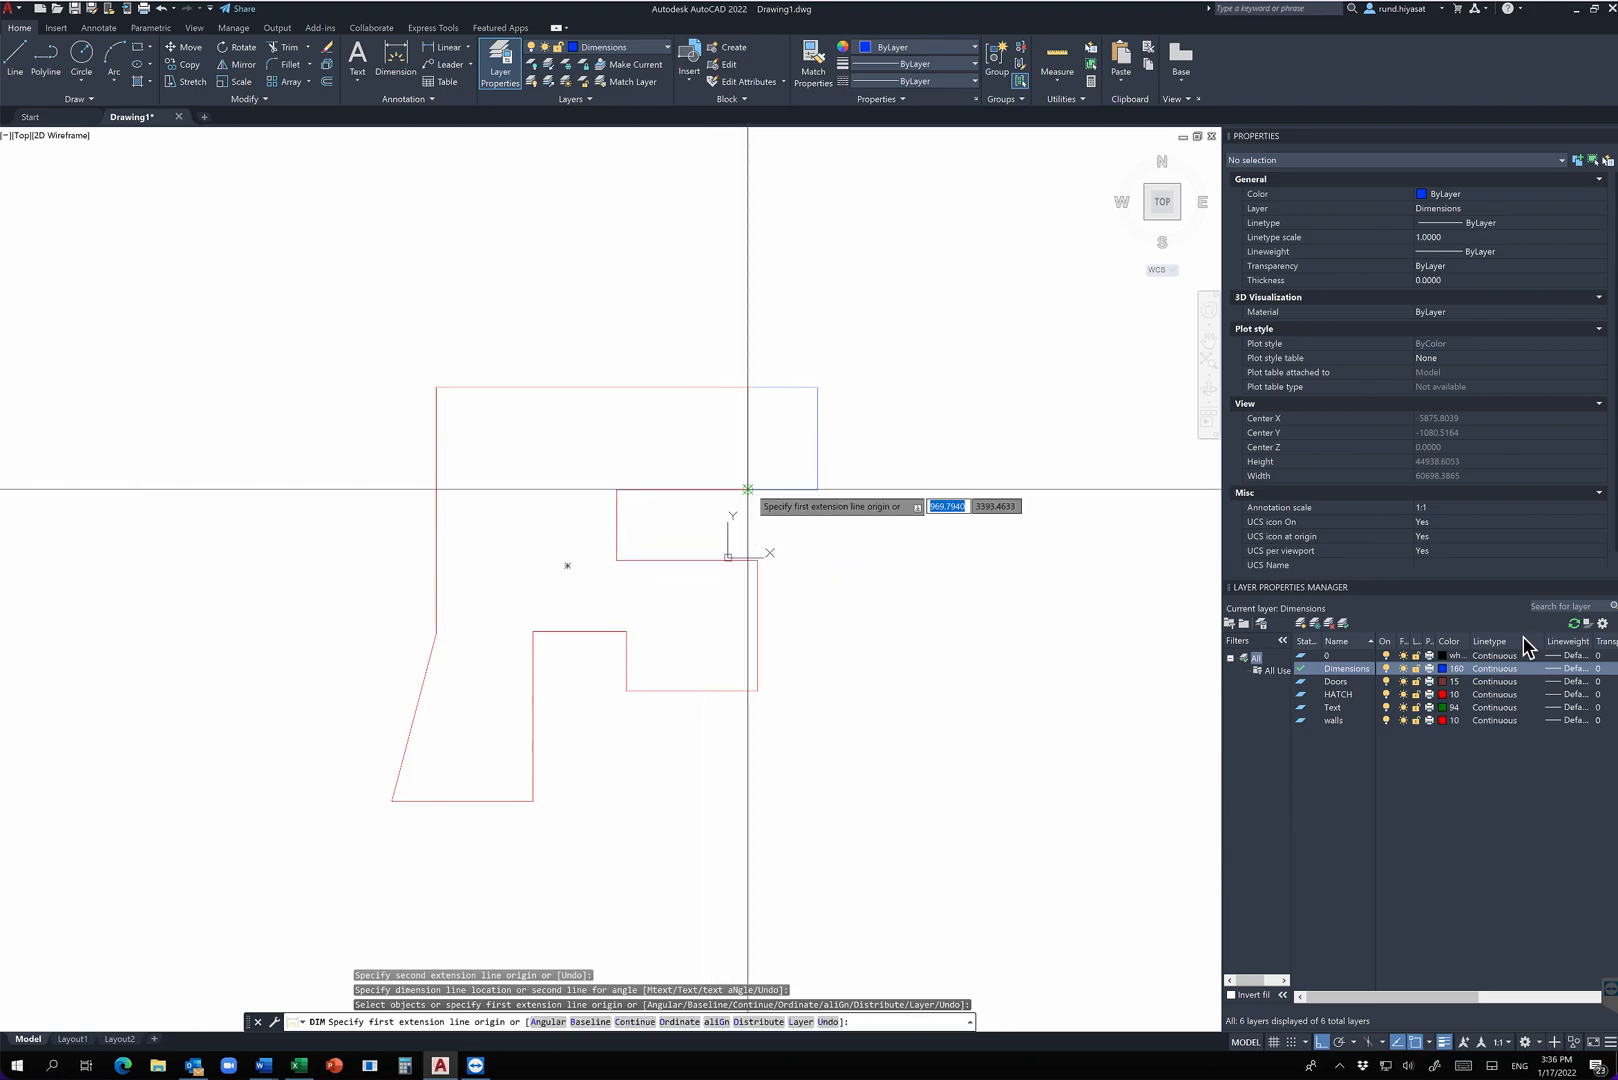
# Dimension the notch's inner vertical edge, aligning its dimension line with the first dimension
pyautogui.click(617, 489)
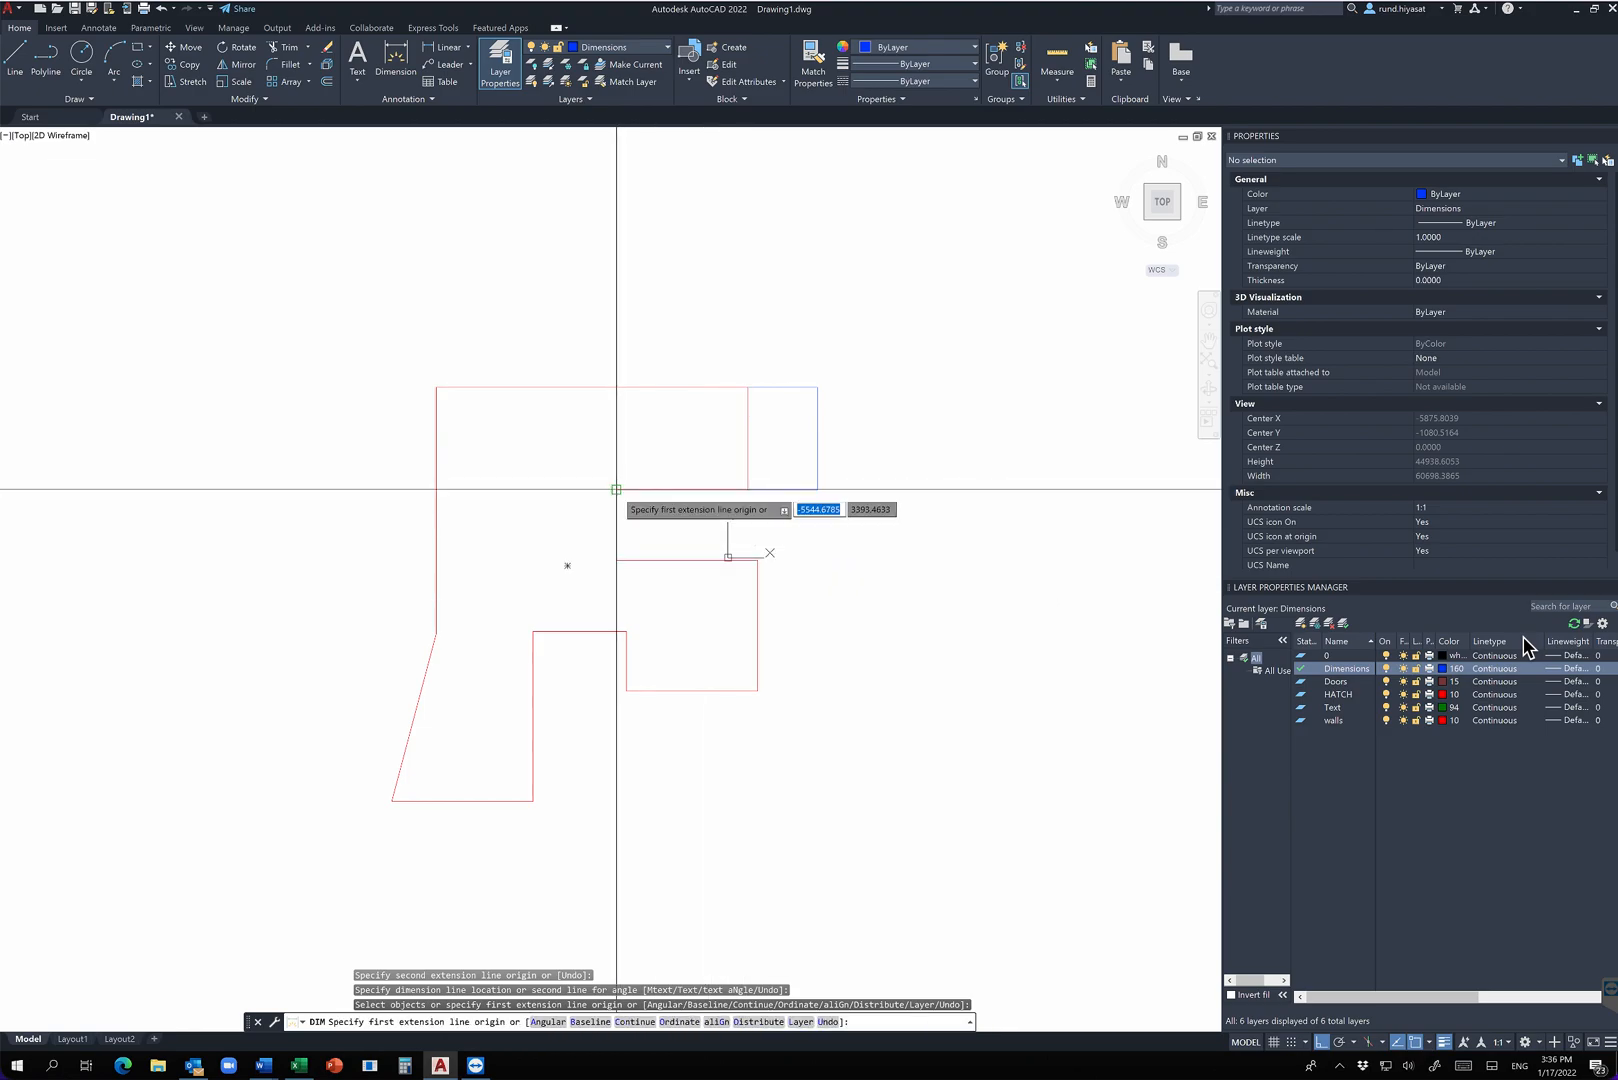
pyautogui.click(618, 559)
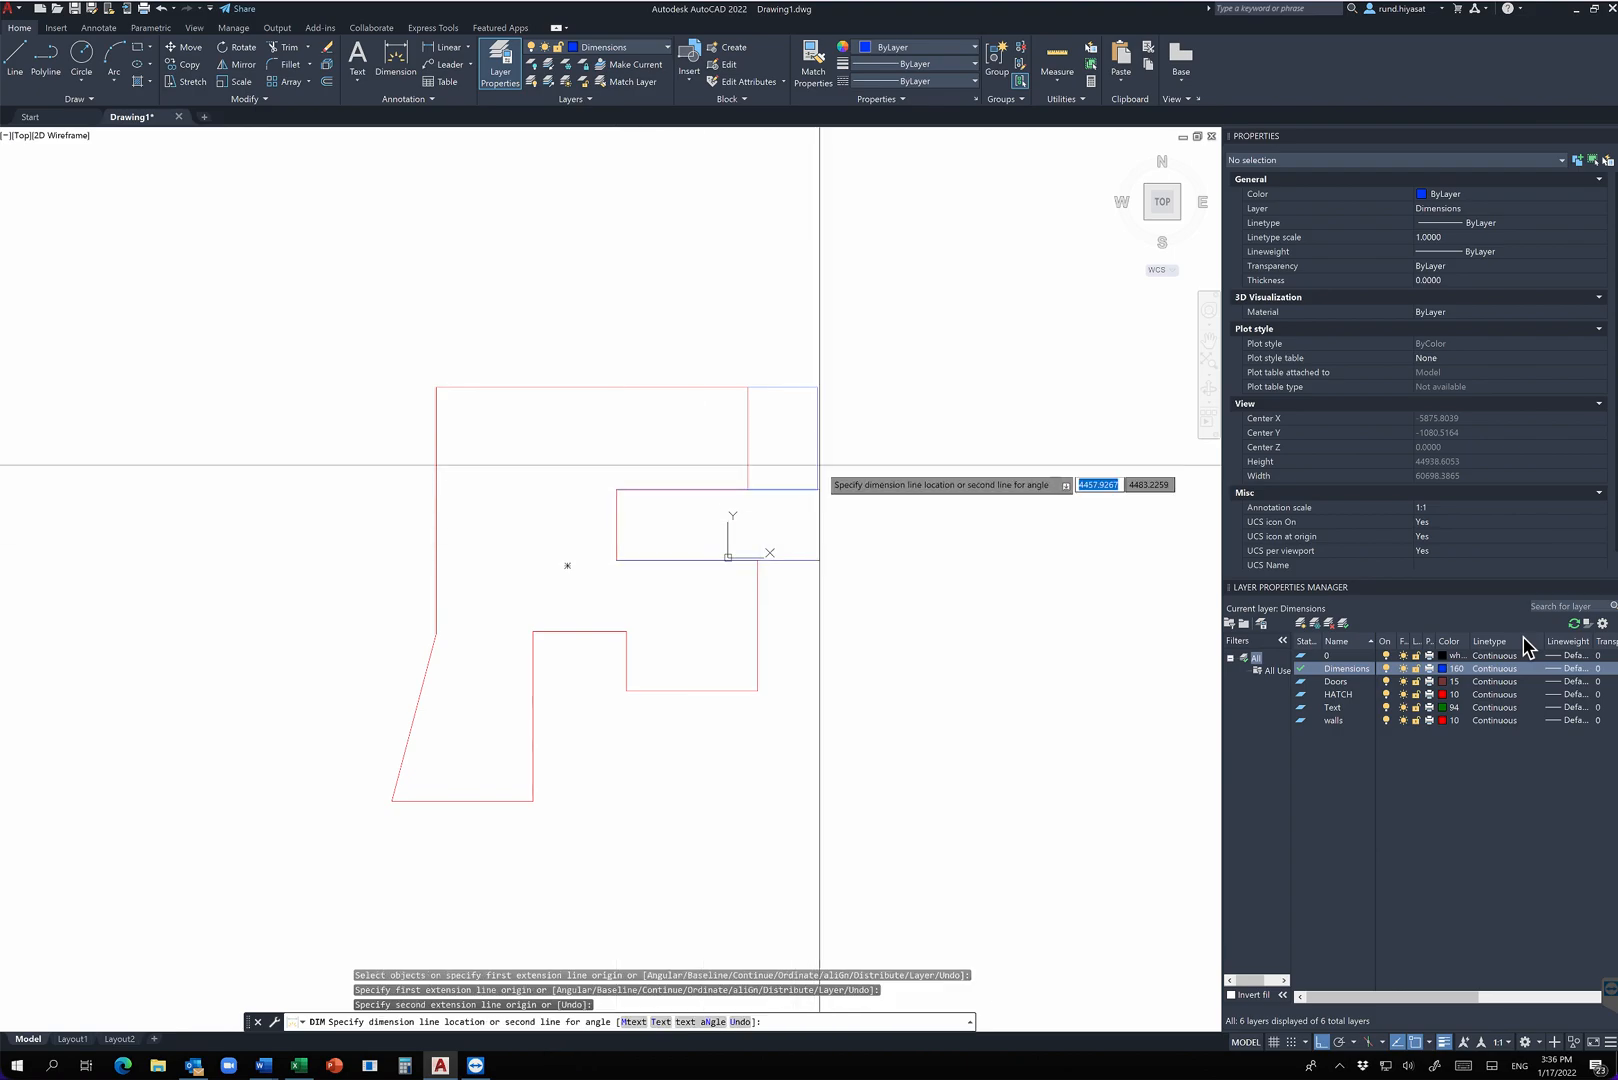
pyautogui.click(821, 466)
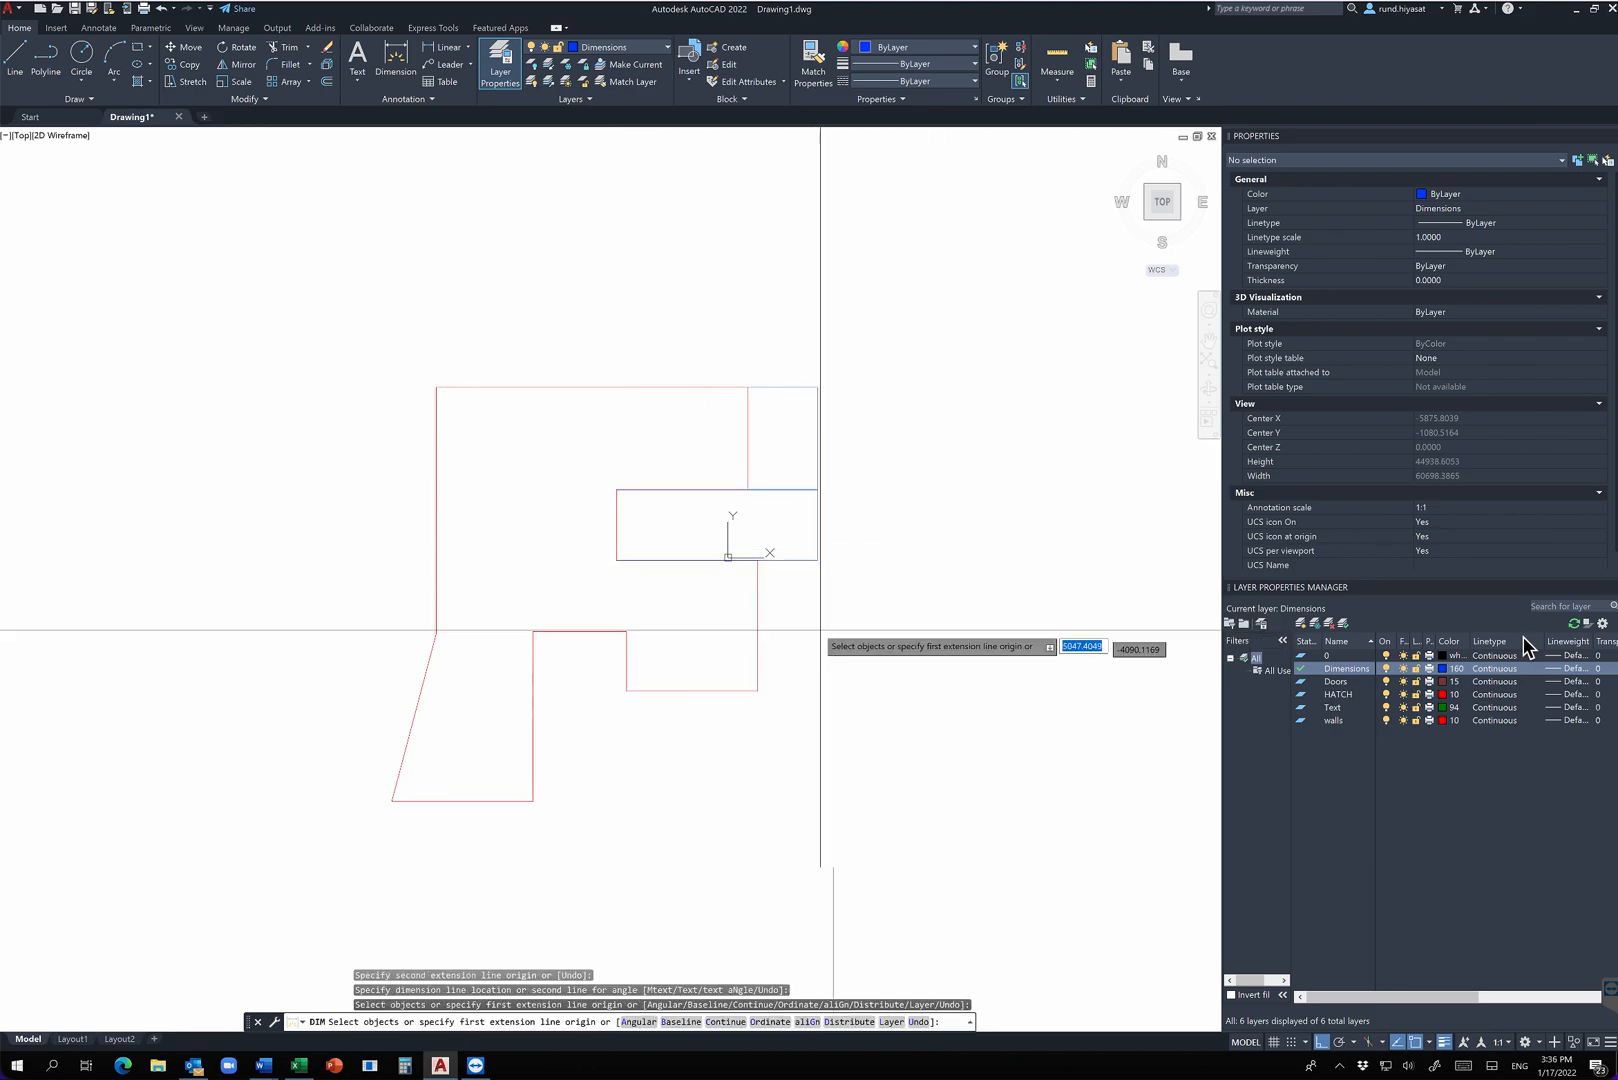
# Dimension the lower-right vertical edge in line with the other two dimensions and end the dimension command
pyautogui.click(758, 559)
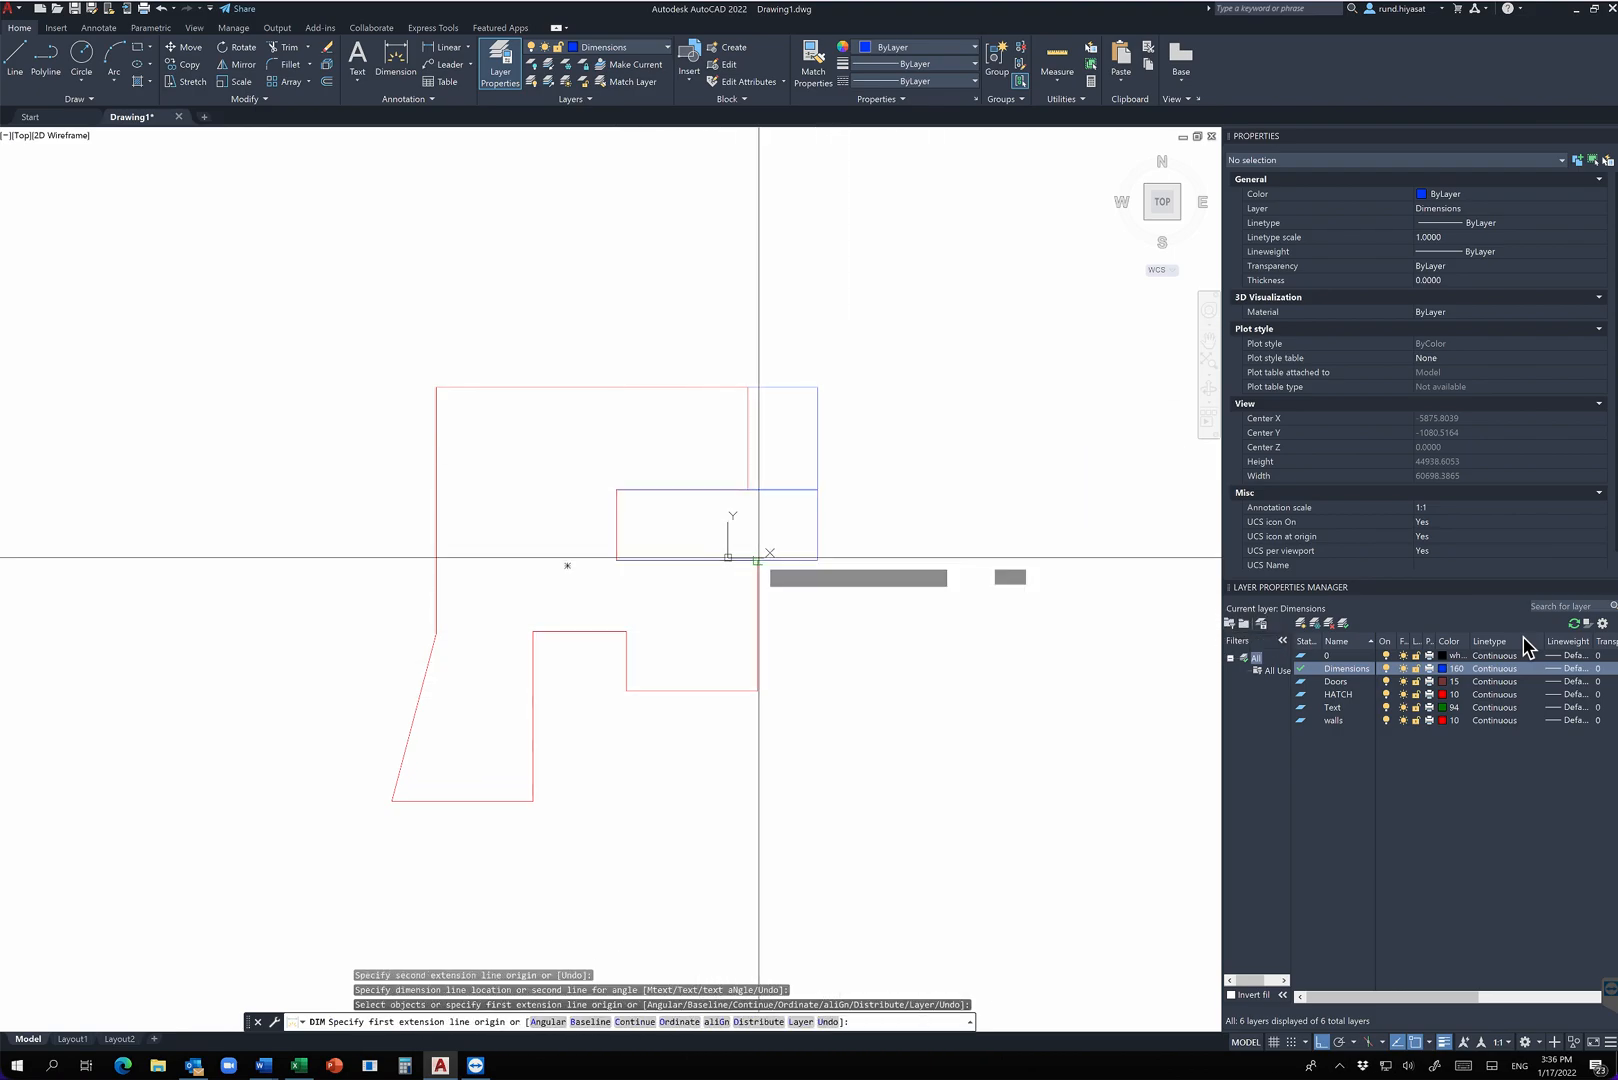
pyautogui.click(756, 691)
pyautogui.click(817, 534)
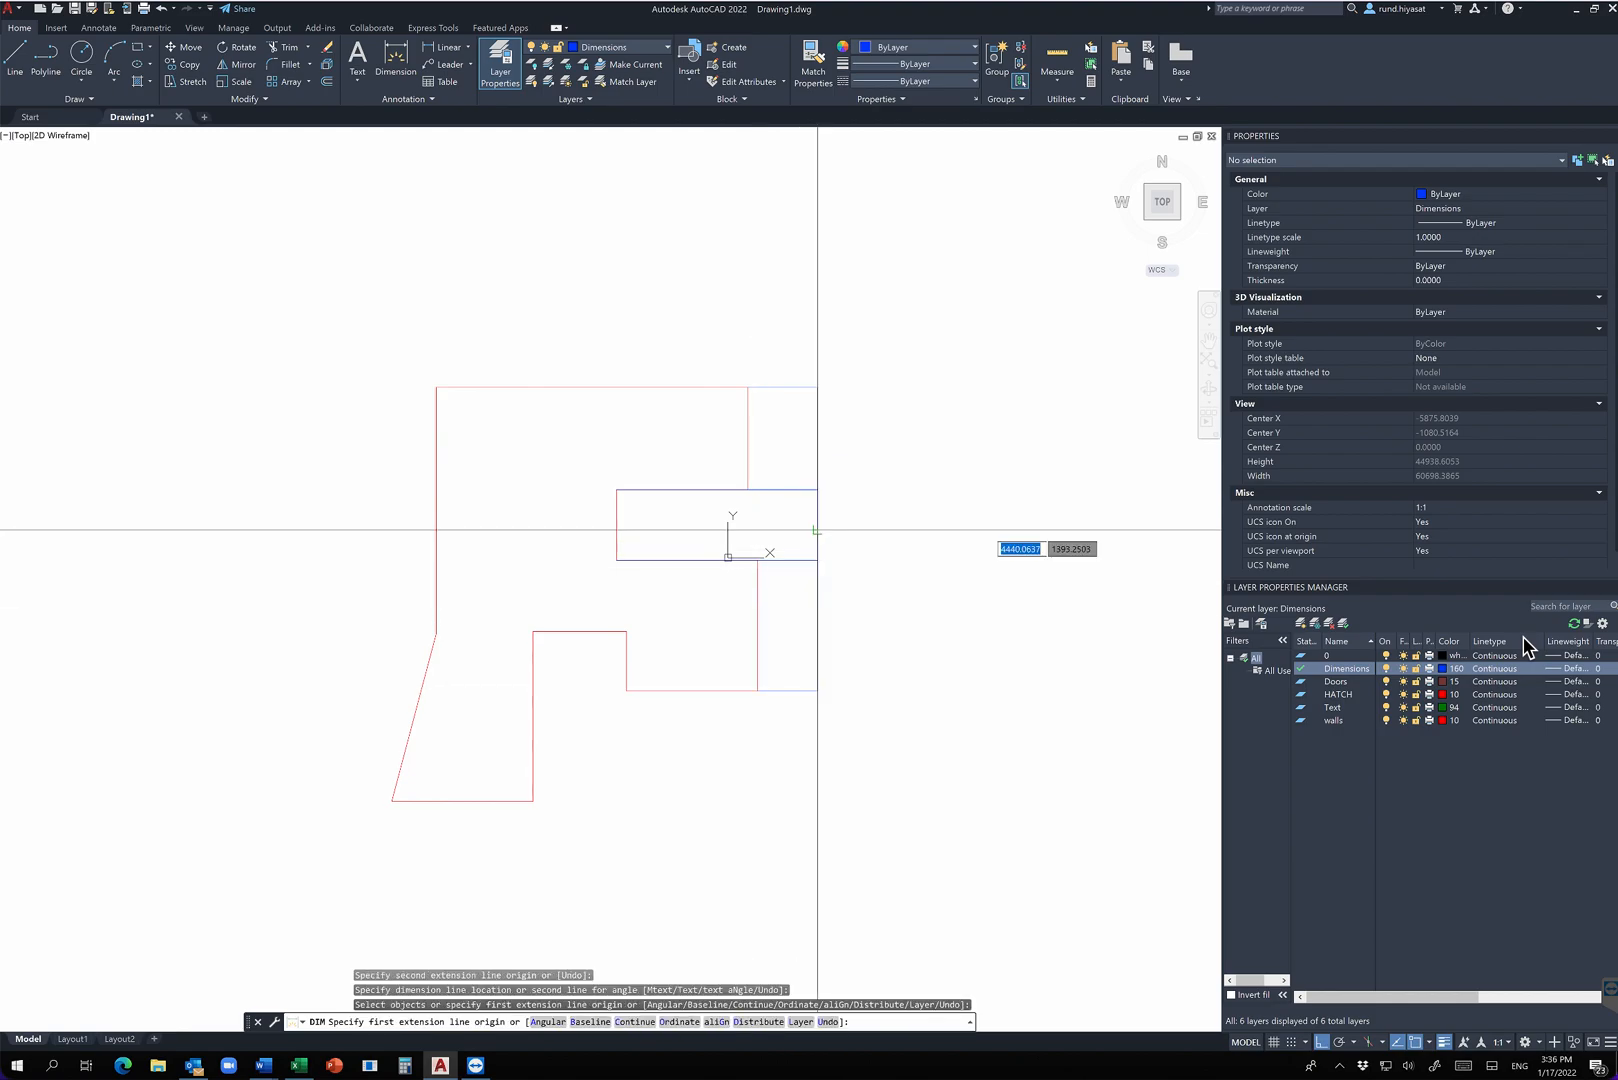
pyautogui.press('Return')
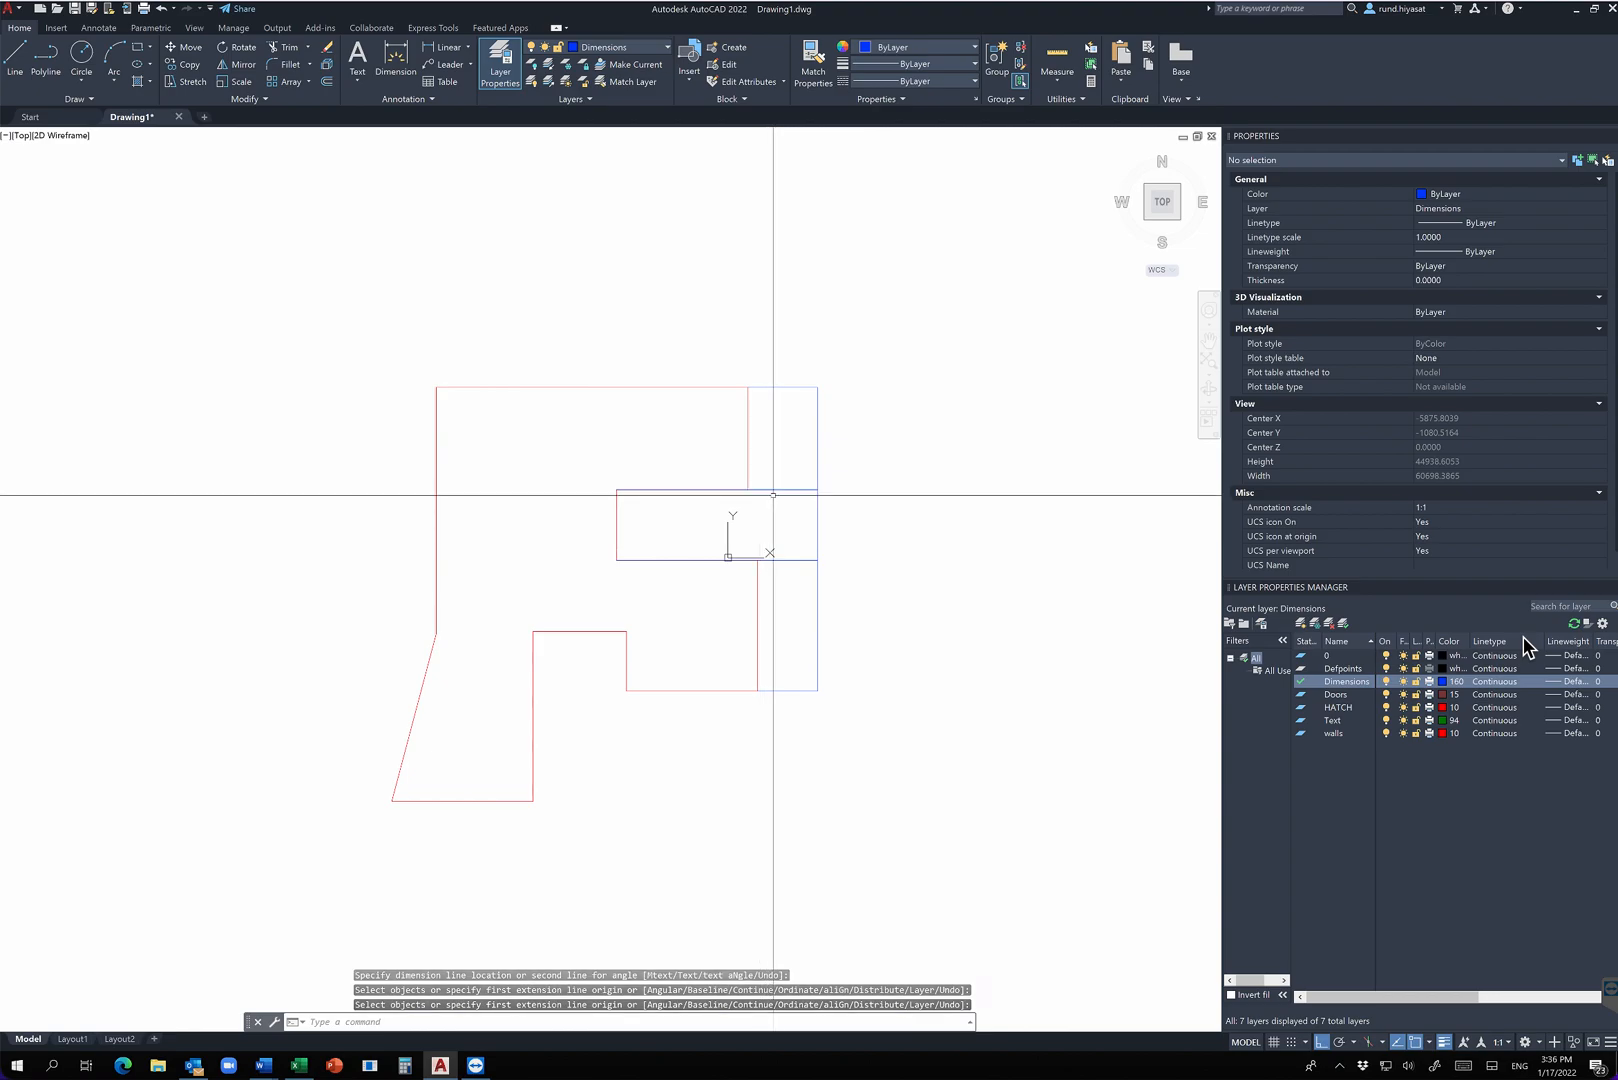
# Examine the text size of the dimension on the upper-right edge compared with the whole drawing
pyautogui.scroll(6, 817, 512)
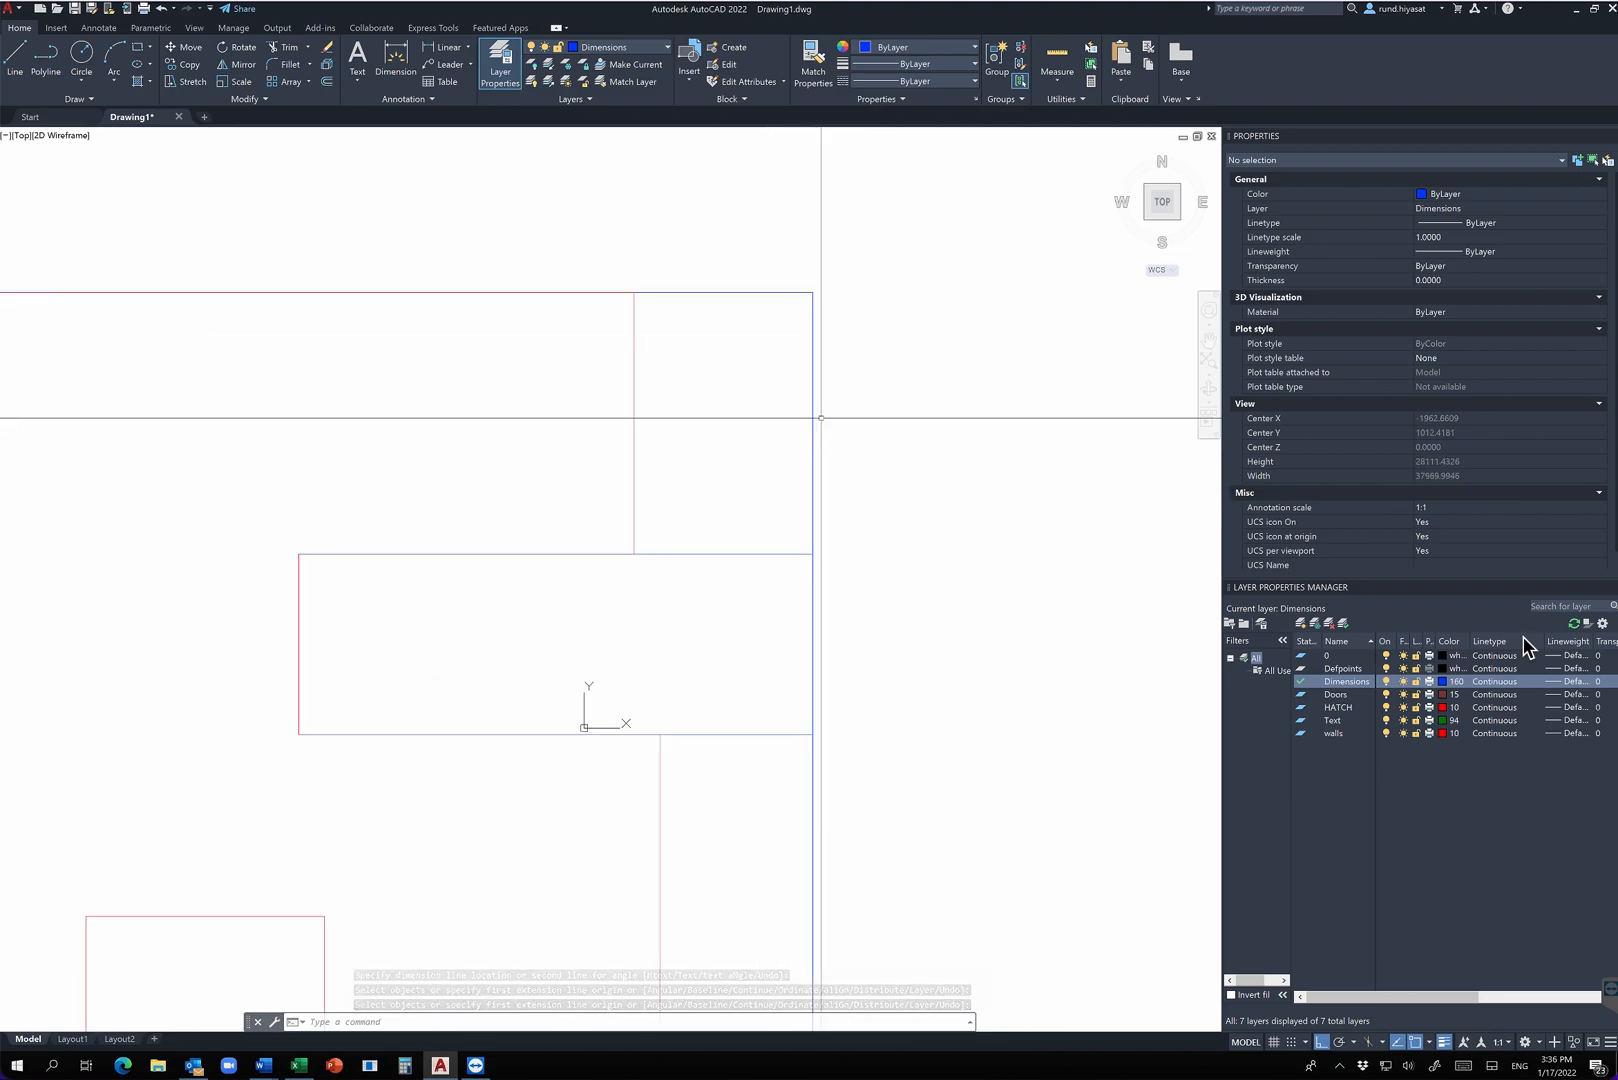
pyautogui.scroll(4, 818, 425)
pyautogui.click(911, 411)
pyautogui.click(731, 652)
pyautogui.scroll(-3, 800, 642)
pyautogui.scroll(4, 874, 492)
pyautogui.scroll(5, 646, 668)
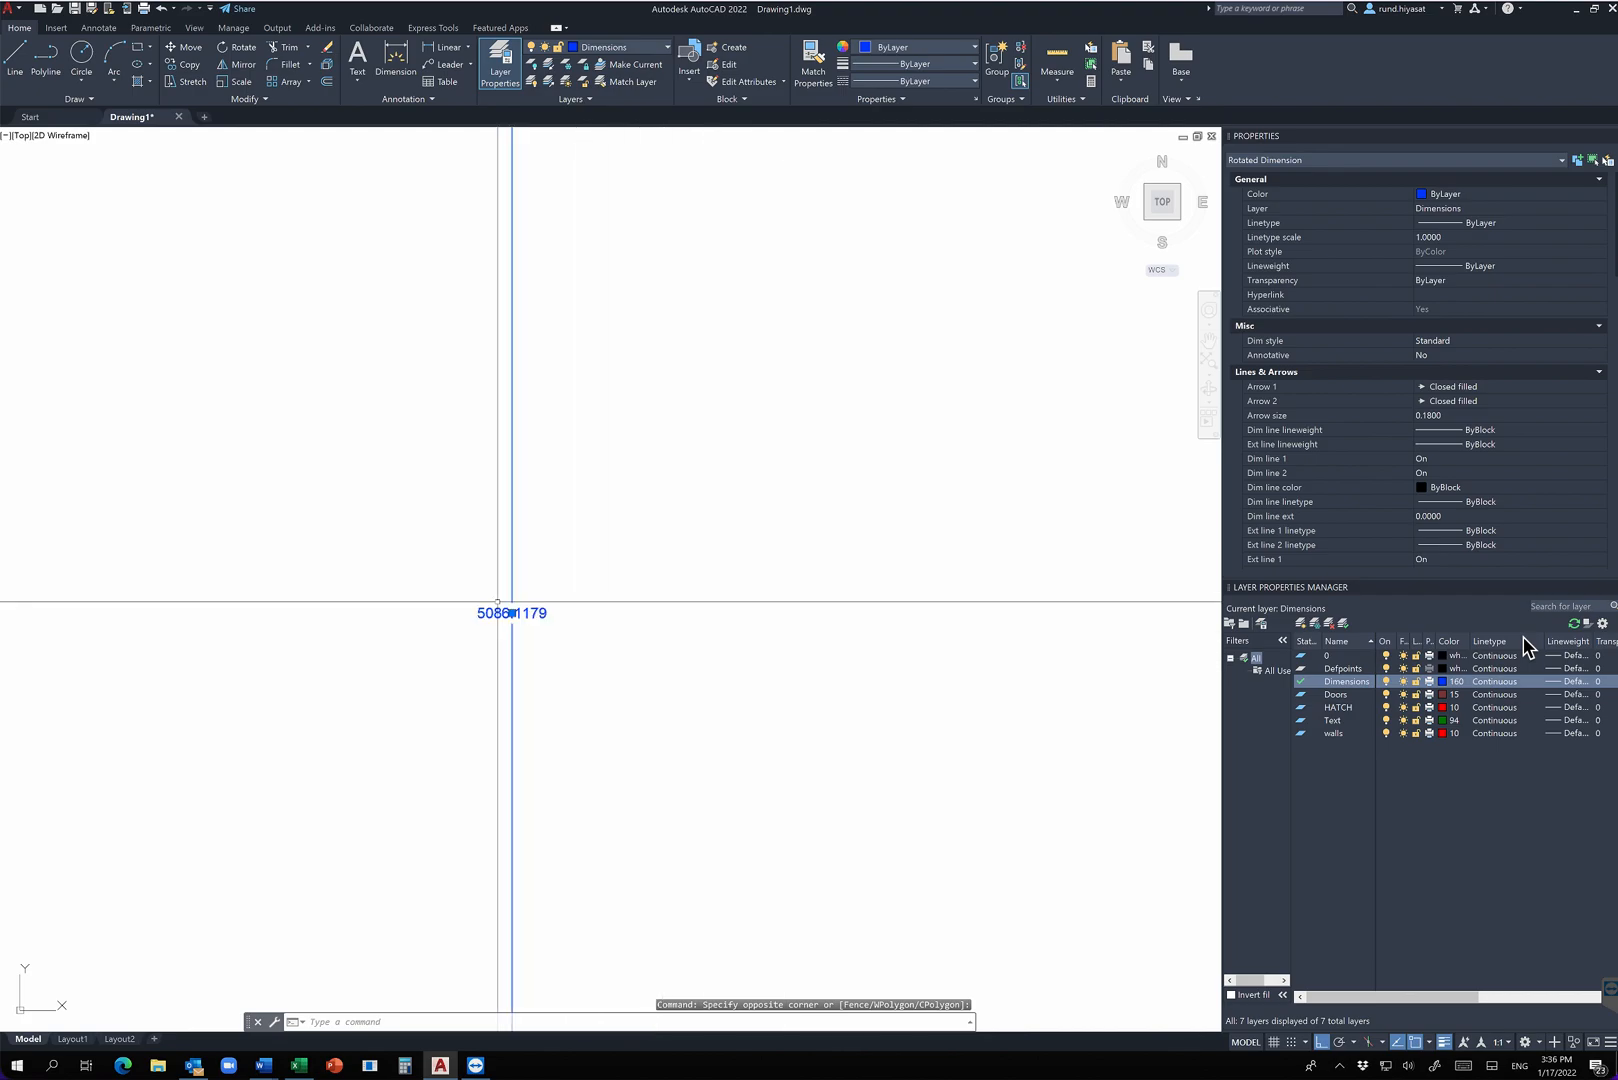
pyautogui.scroll(2, 591, 601)
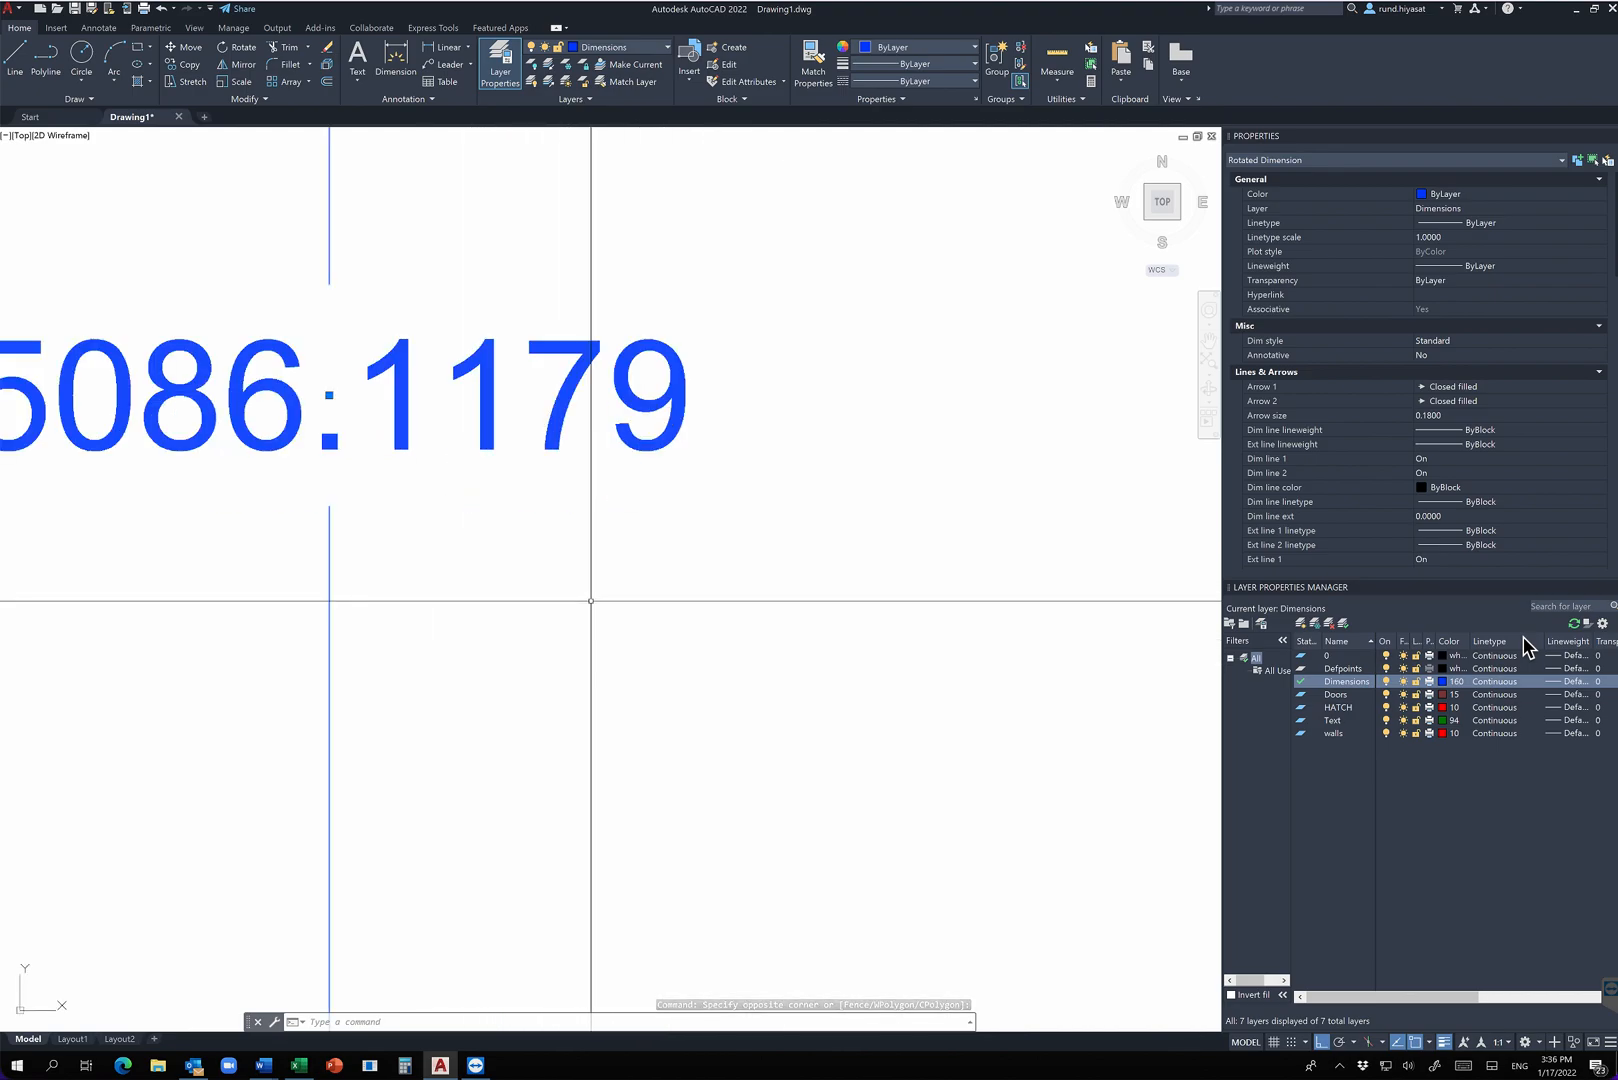
pyautogui.press('Escape')
pyautogui.scroll(-1, 542, 580)
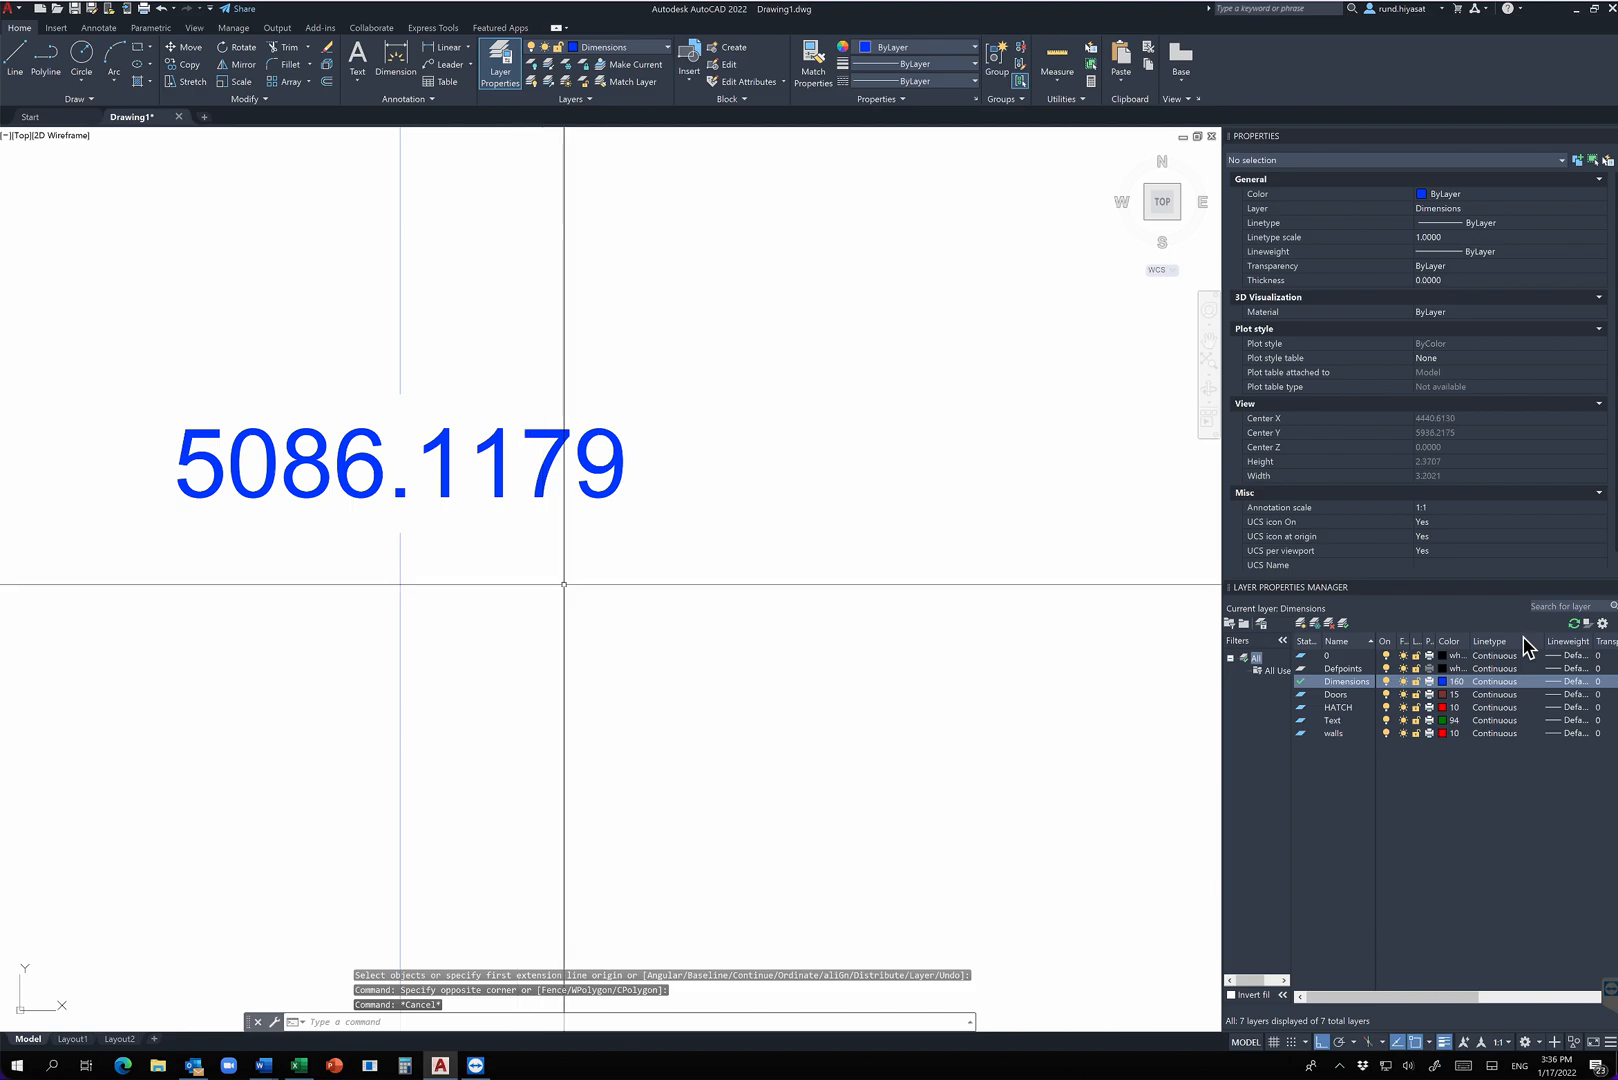
pyautogui.scroll(-10, 681, 616)
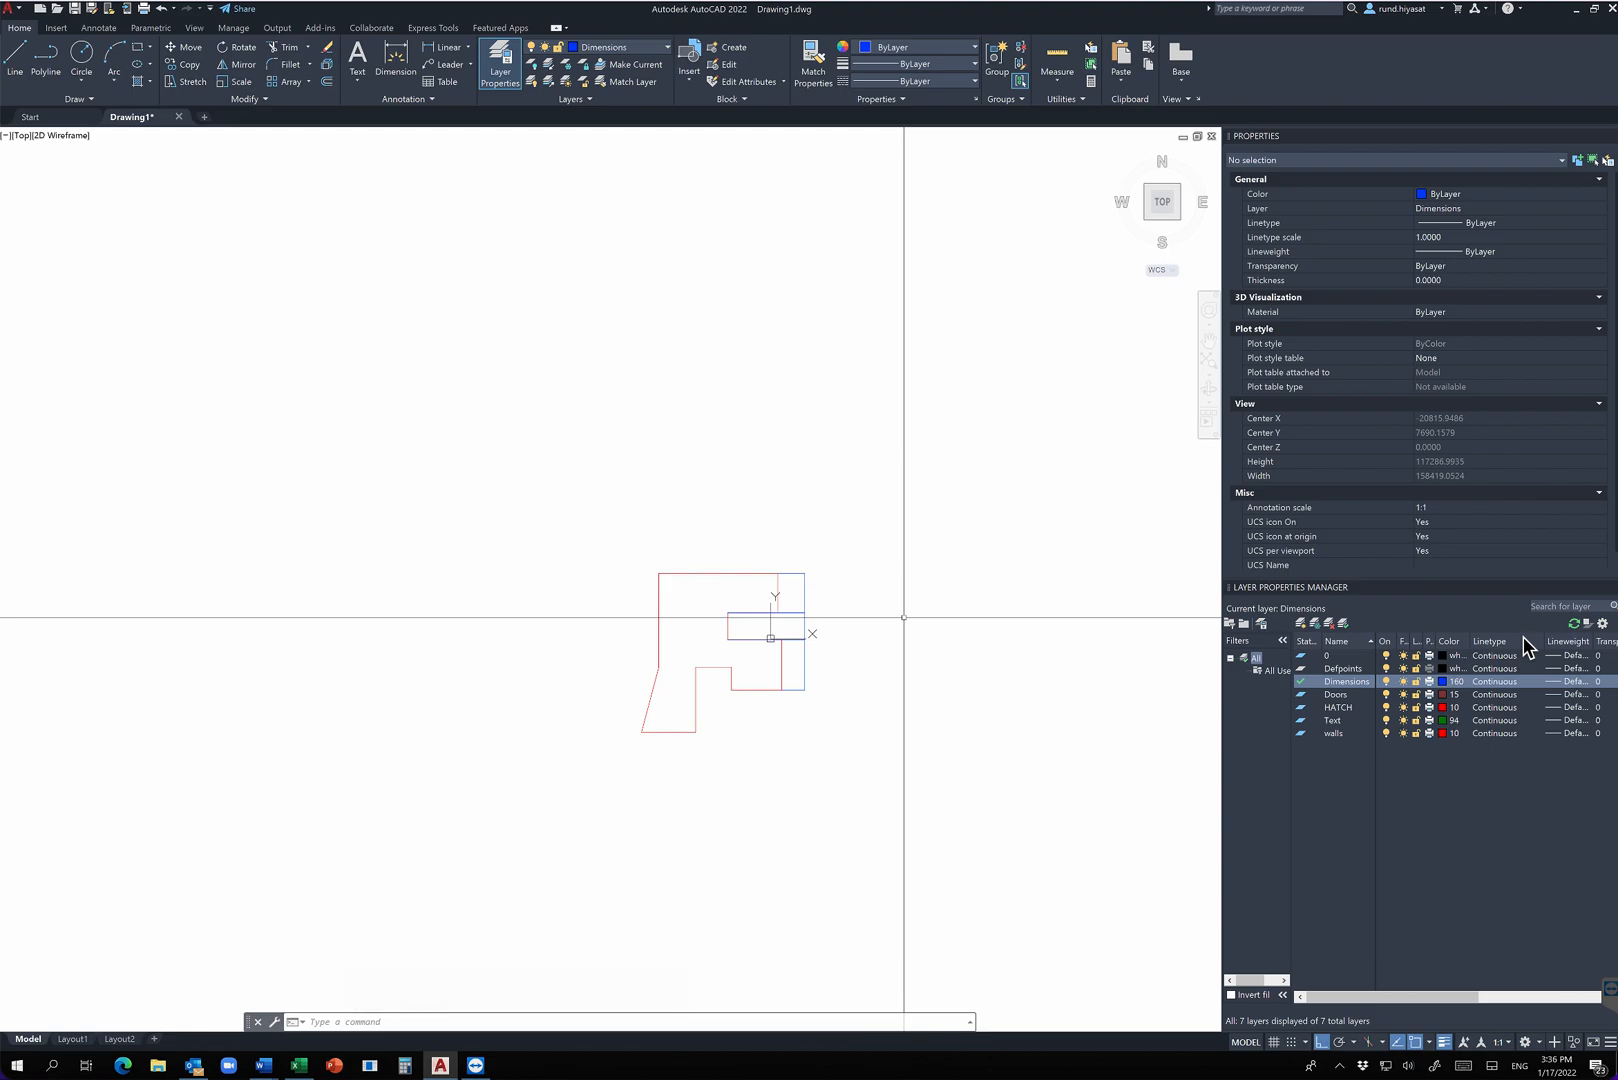
# Create a new dimension style named TEST based on Standard and continue to its settings
pyautogui.write('DIMSTY')
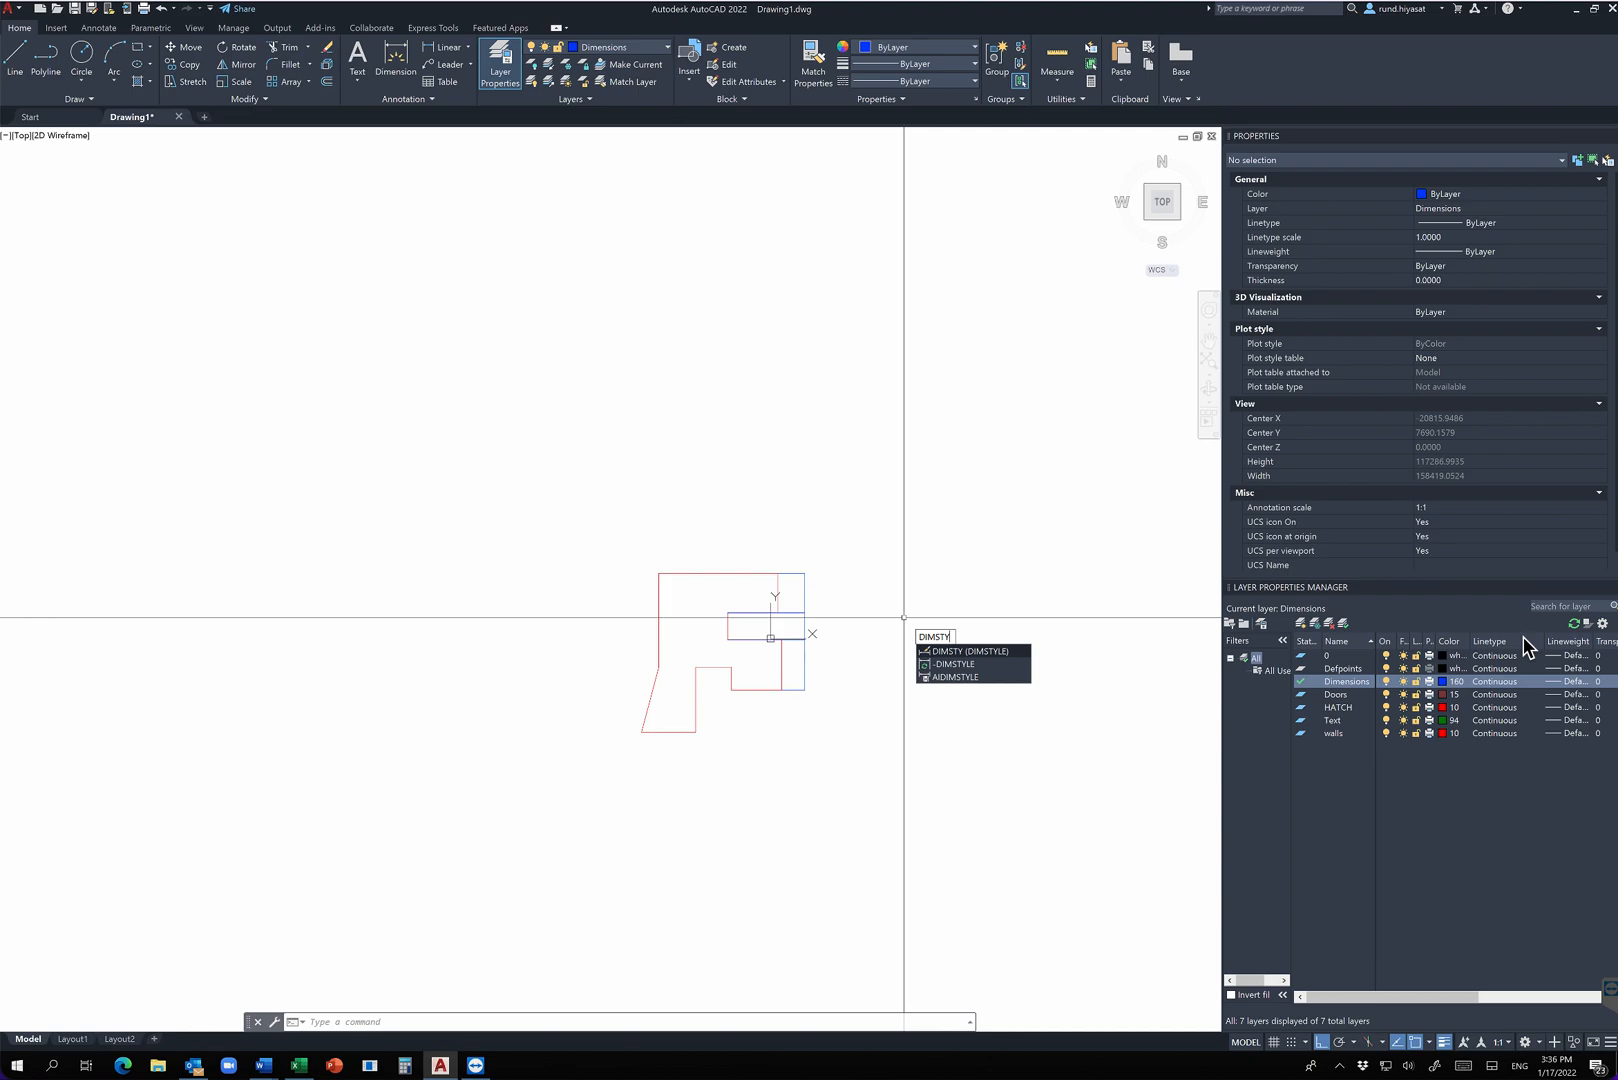
pyautogui.press('Return')
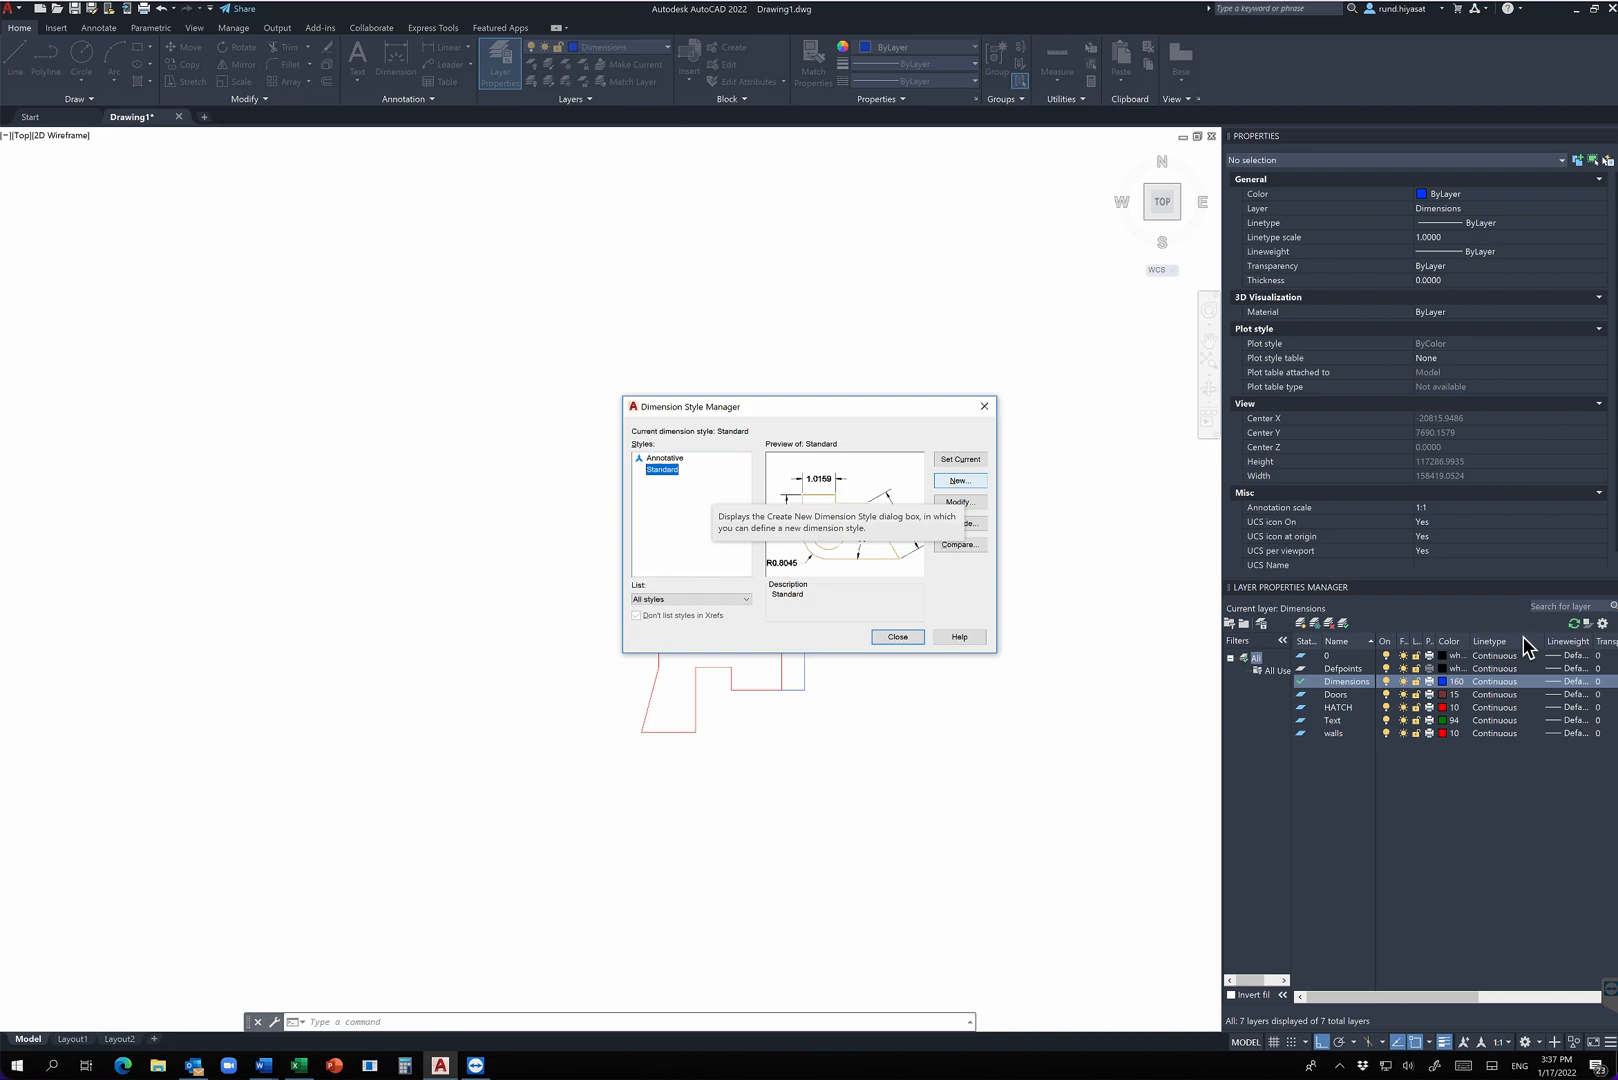
pyautogui.click(960, 481)
pyautogui.write('tES')
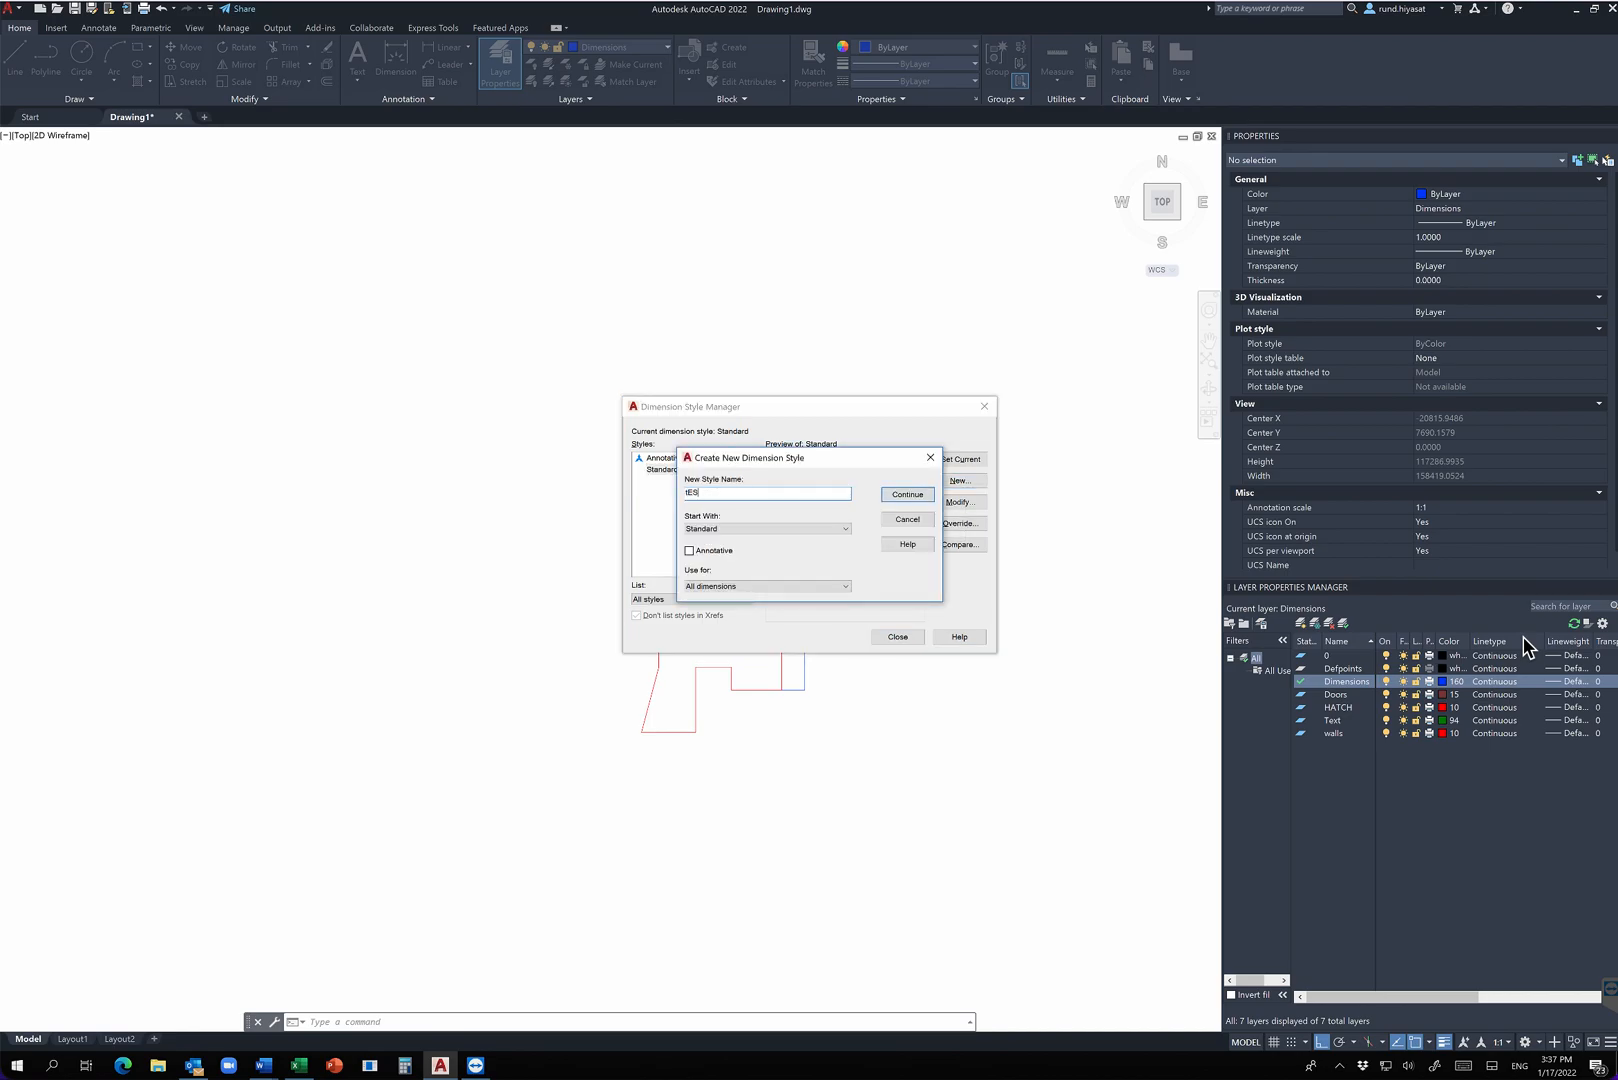
pyautogui.write('T')
pyautogui.hotkey('shift', 'Home')
pyautogui.write('TE')
pyautogui.press('Return')
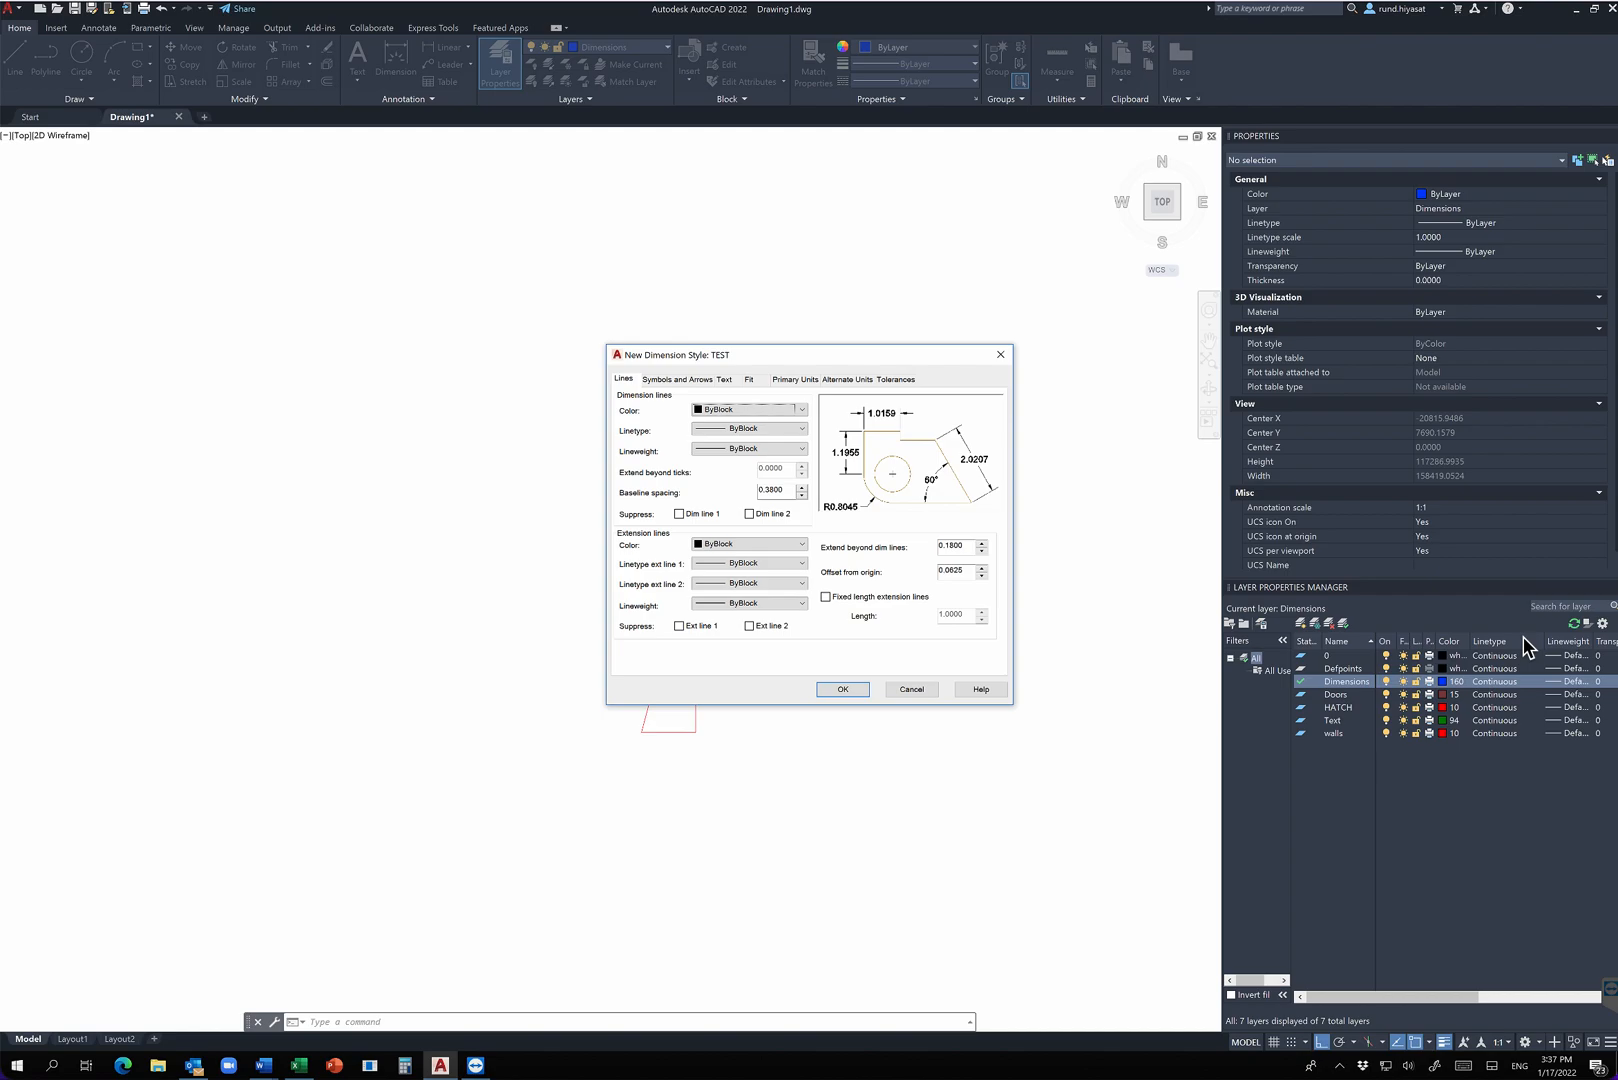
# Try suppressing dimension line 1 in the TEST style to preview the effect, and restore it
pyautogui.click(679, 514)
pyautogui.click(679, 514)
pyautogui.click(679, 514)
pyautogui.click(679, 514)
# Set the dimension lines' color, linetype and lineweight to ByLayer in the TEST style
pyautogui.click(750, 409)
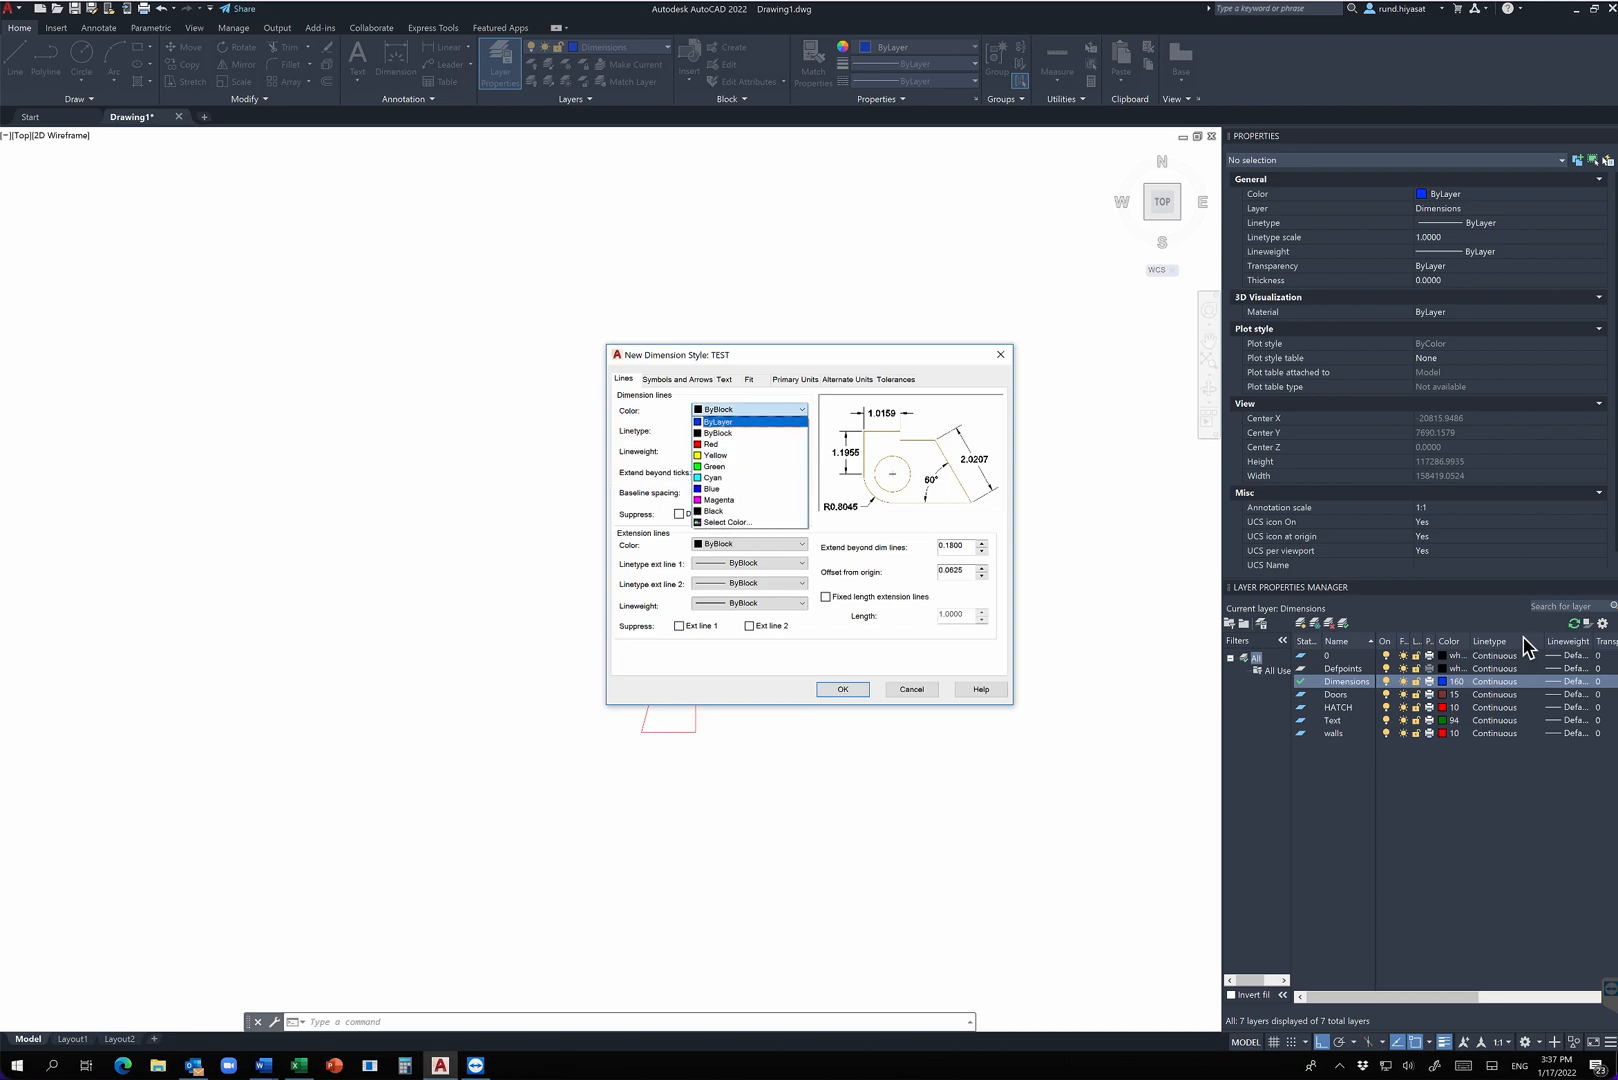
pyautogui.click(748, 422)
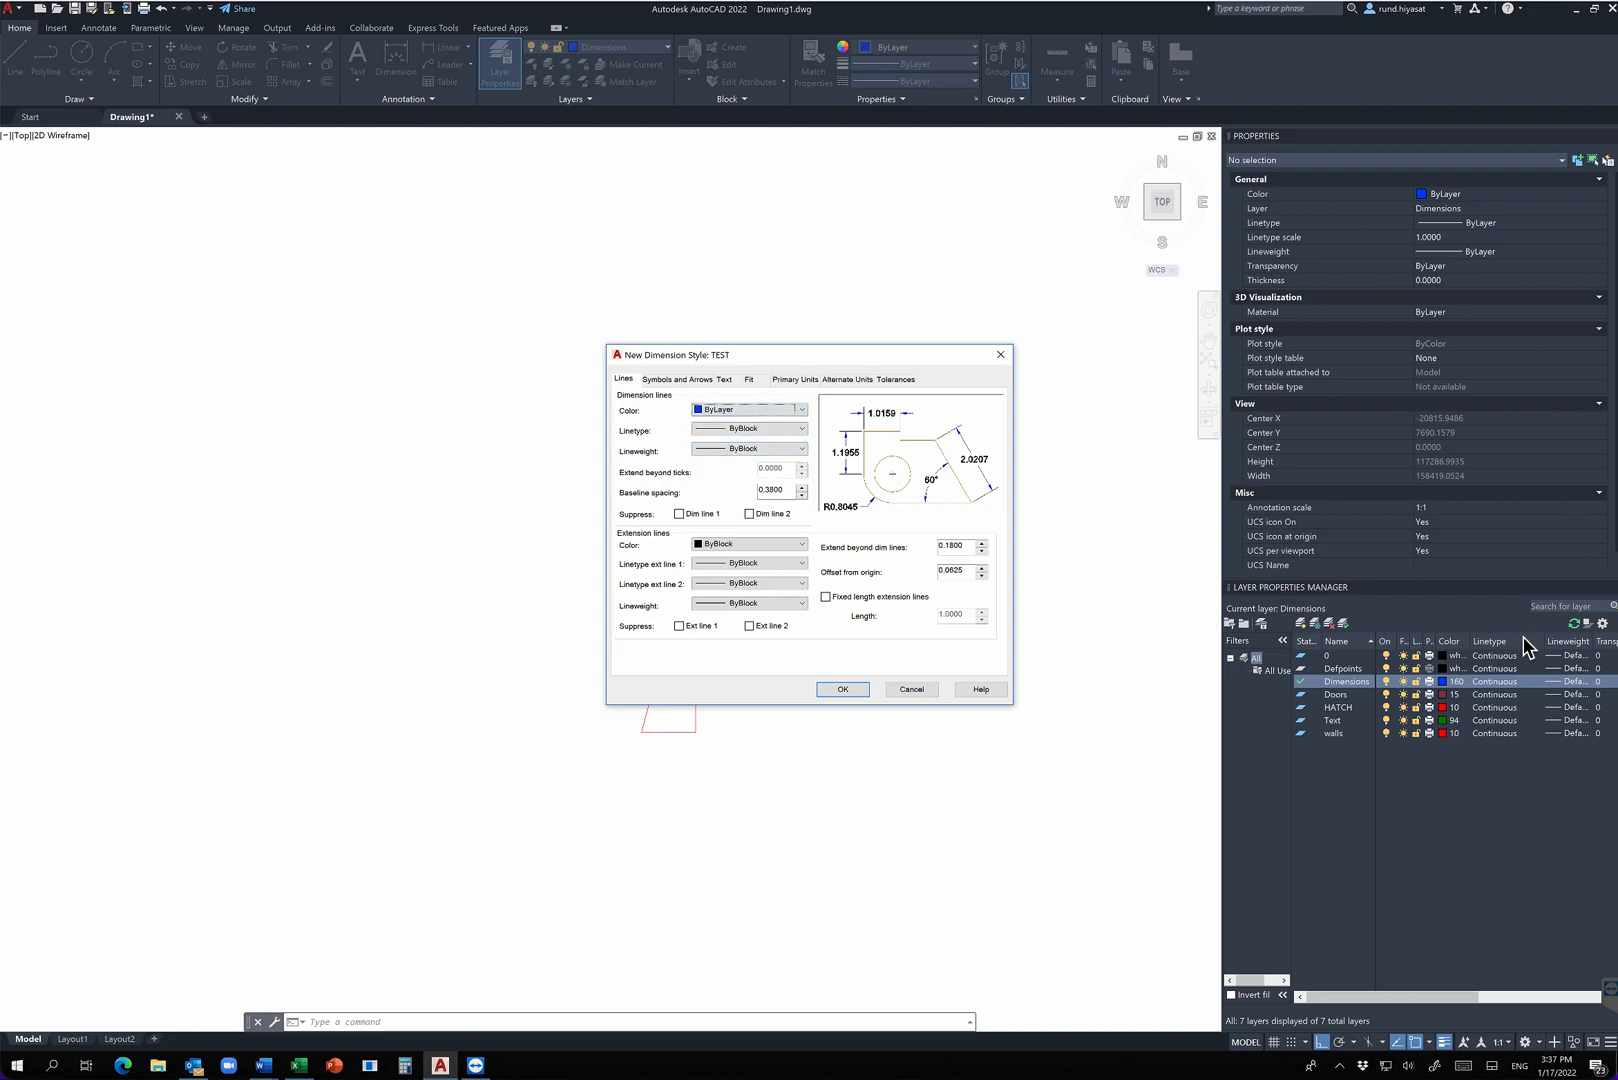
pyautogui.click(750, 428)
pyautogui.click(745, 443)
pyautogui.click(750, 448)
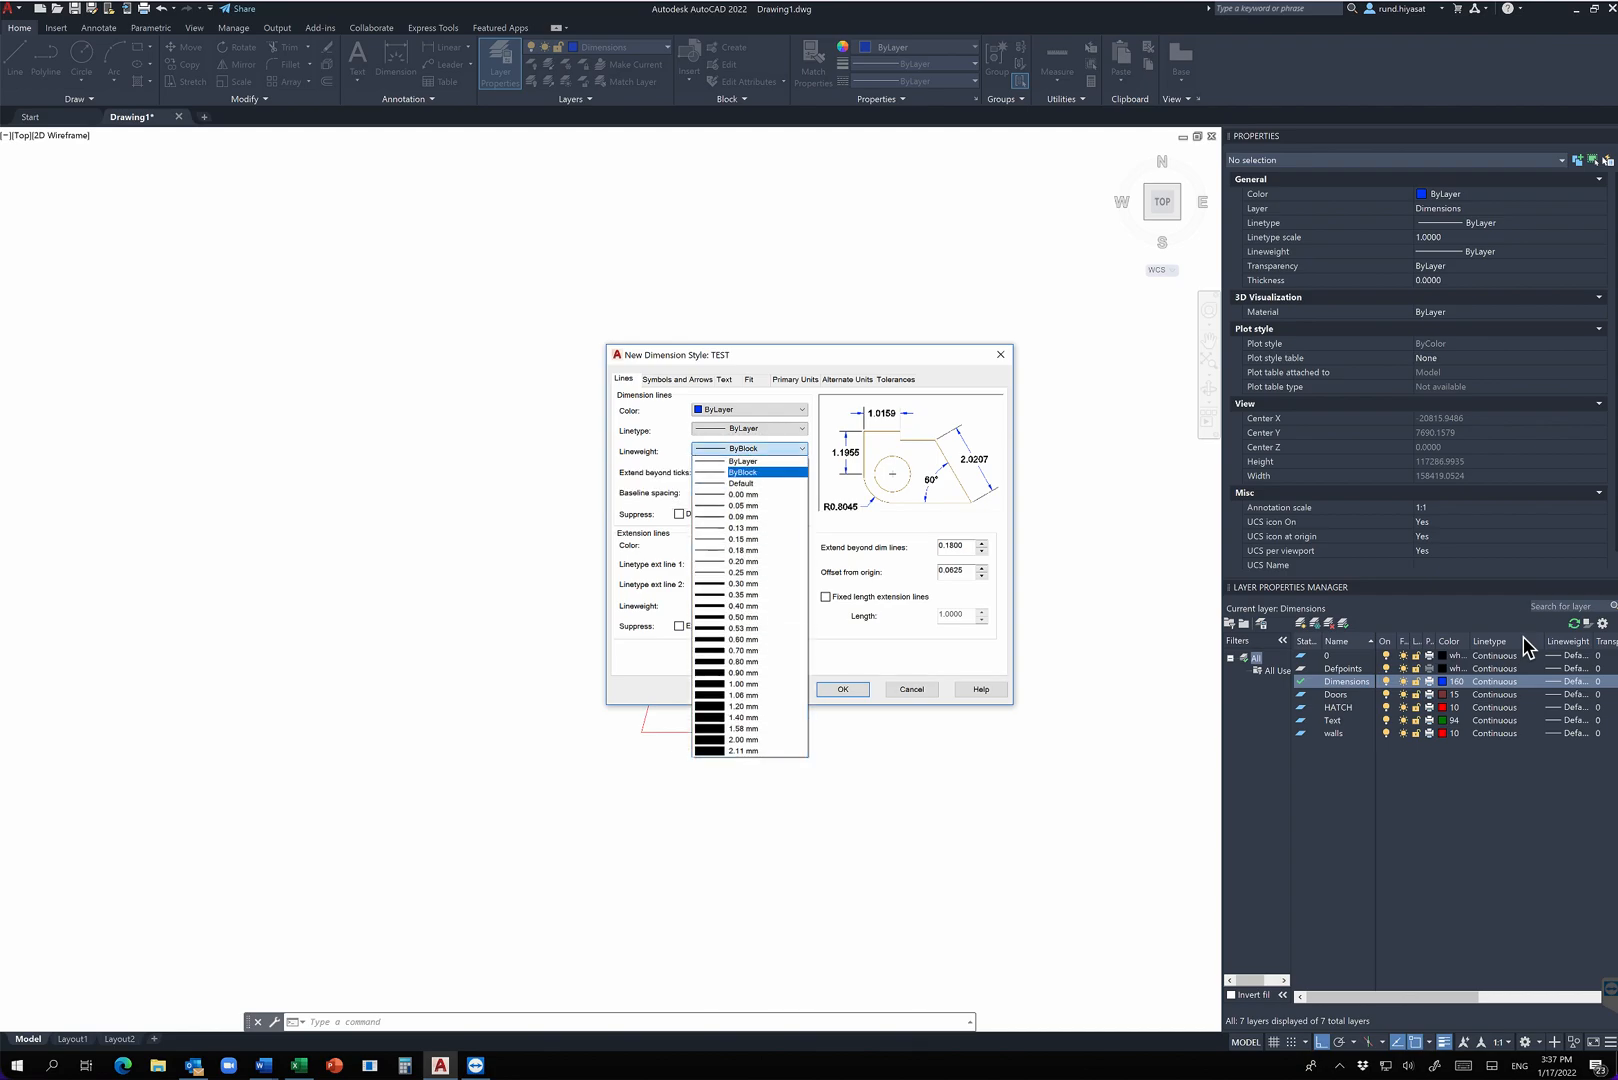
pyautogui.click(745, 460)
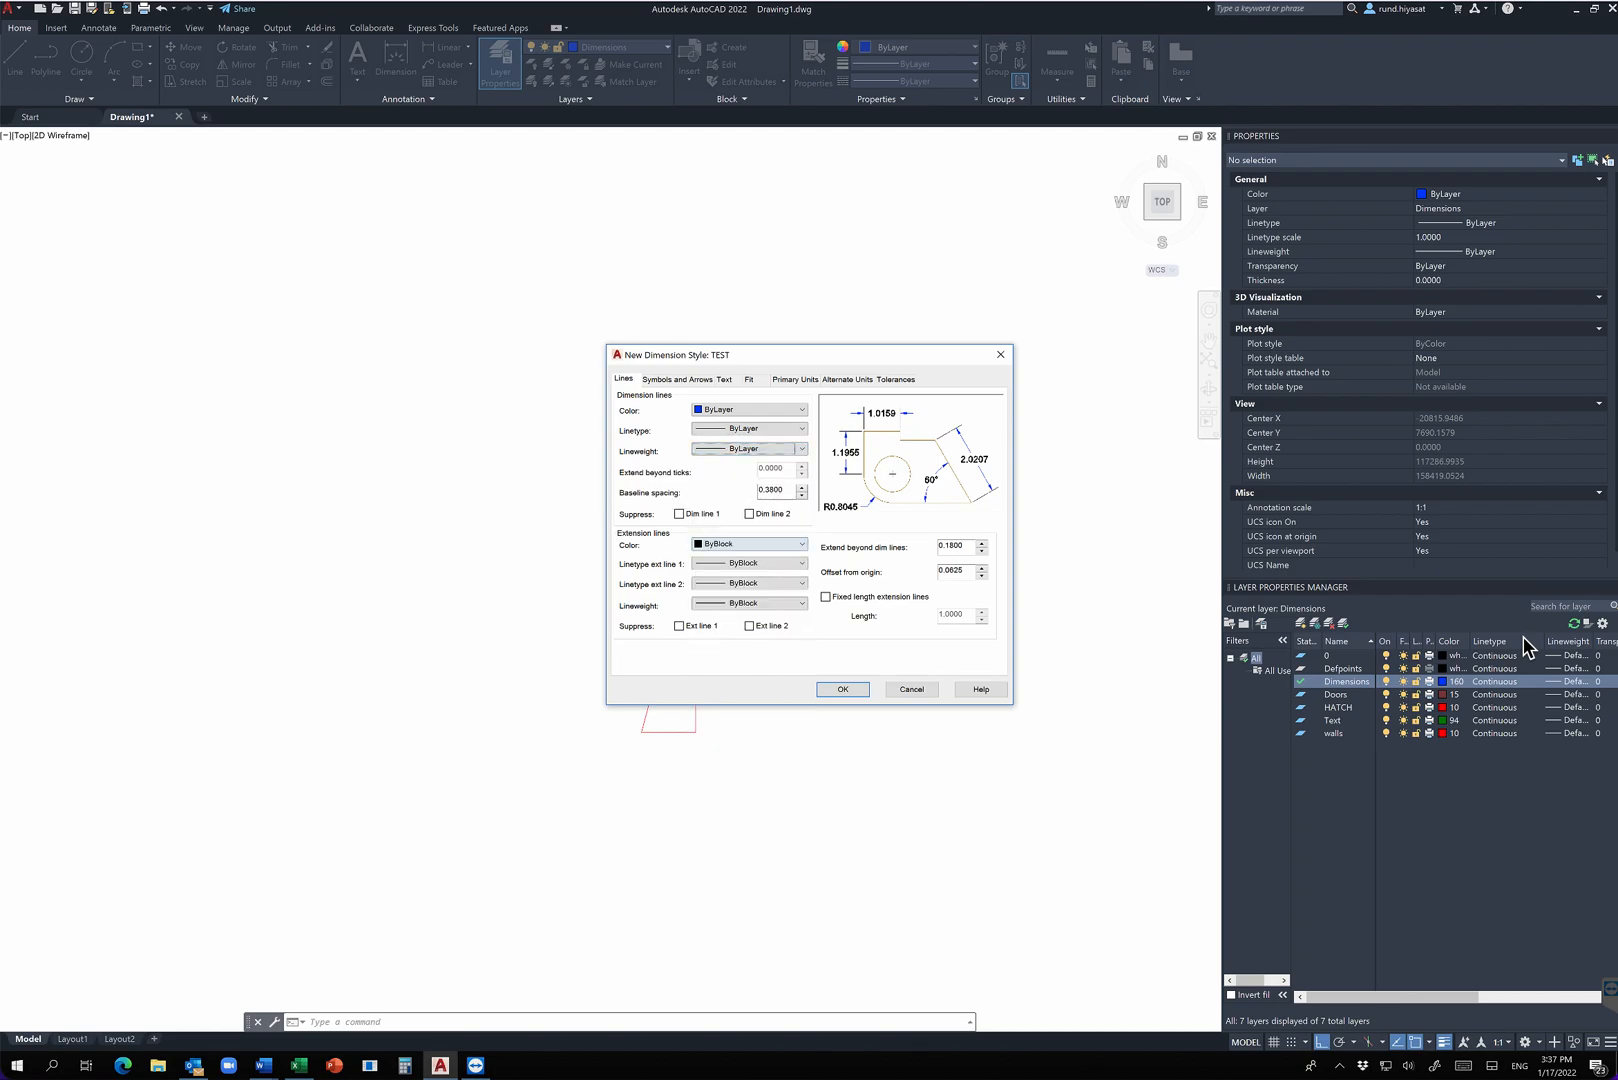
# Set the extension lines' color, both extension linetypes and the lineweight to ByLayer
pyautogui.click(750, 543)
pyautogui.click(745, 556)
pyautogui.click(750, 563)
pyautogui.click(745, 576)
pyautogui.click(750, 583)
pyautogui.click(745, 595)
pyautogui.click(750, 603)
pyautogui.click(745, 616)
# Try Dot, Oblique and Architectural tick arrowheads in the TEST style, and restore Closed filled
pyautogui.click(690, 380)
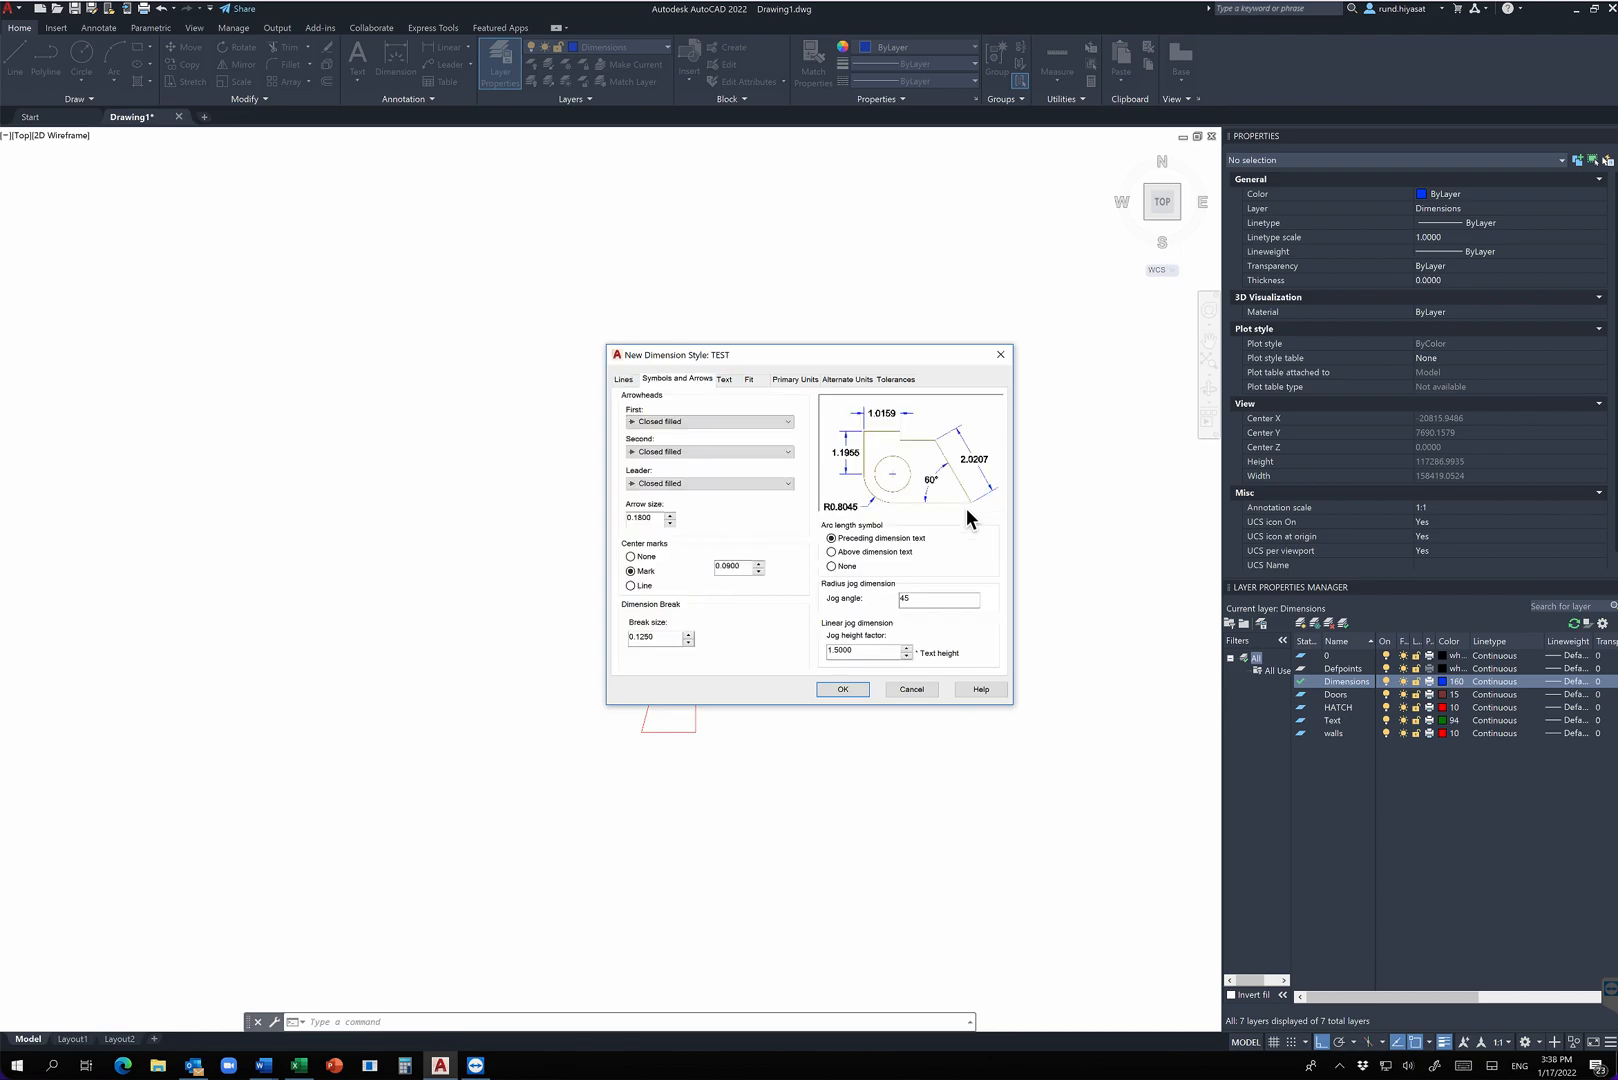
pyautogui.click(710, 422)
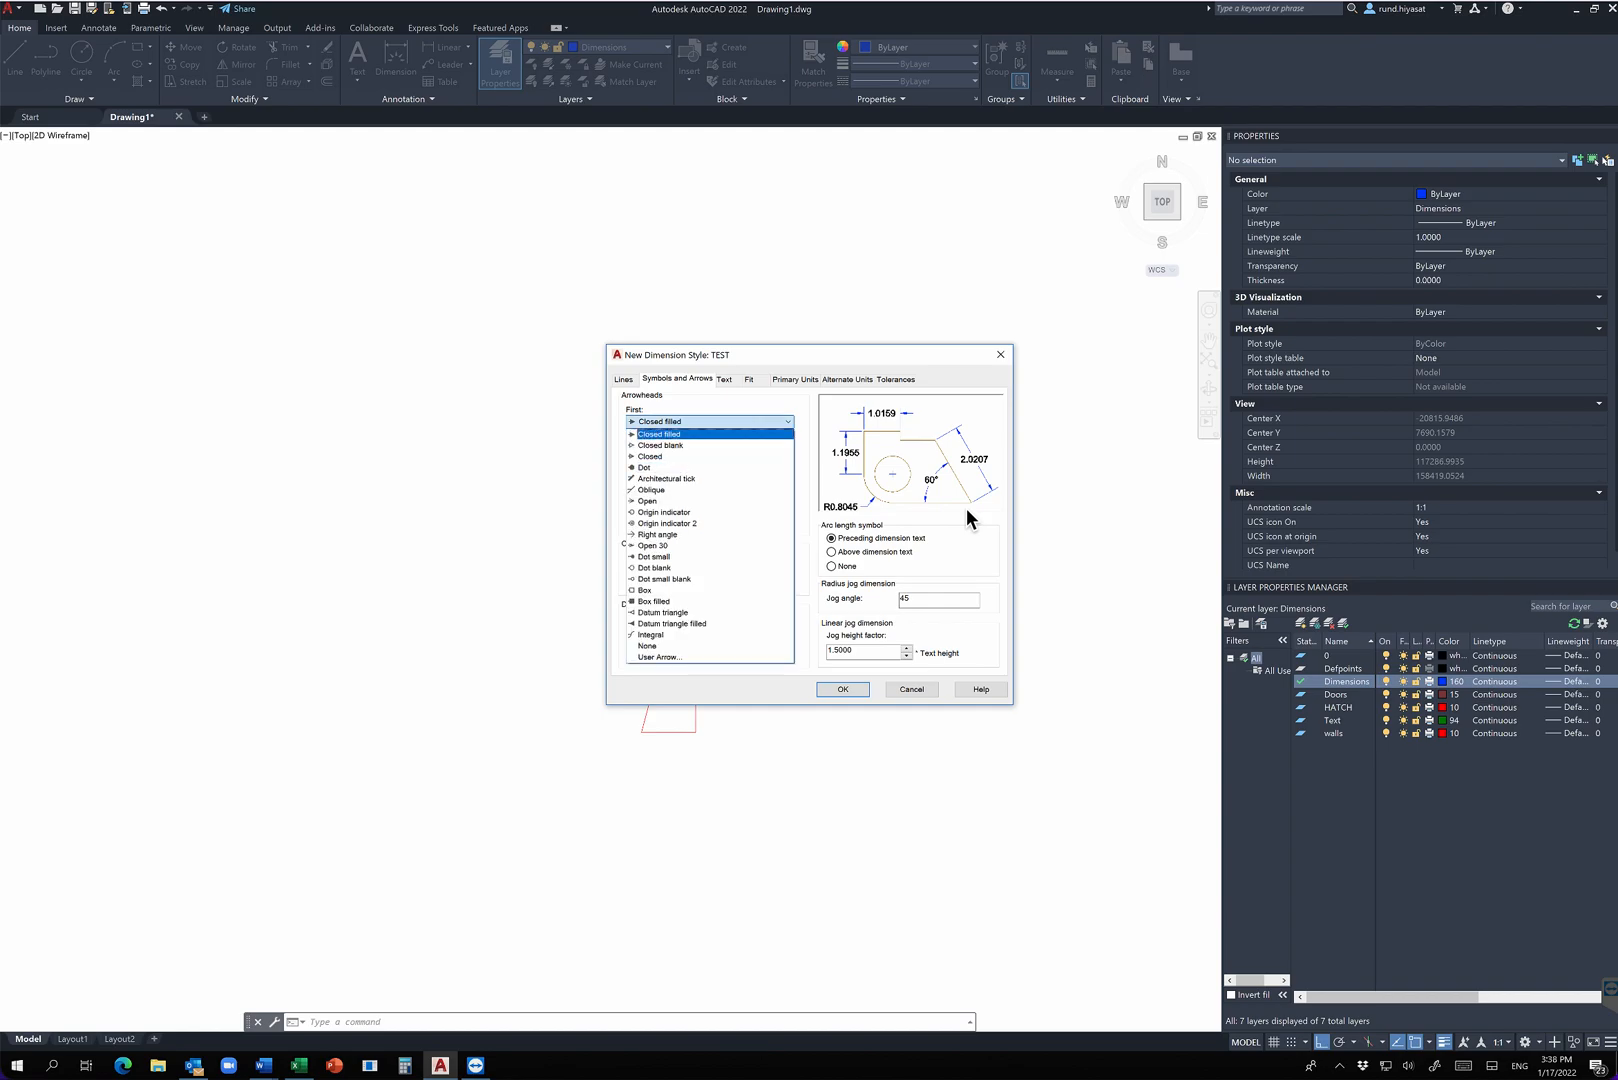
pyautogui.click(645, 467)
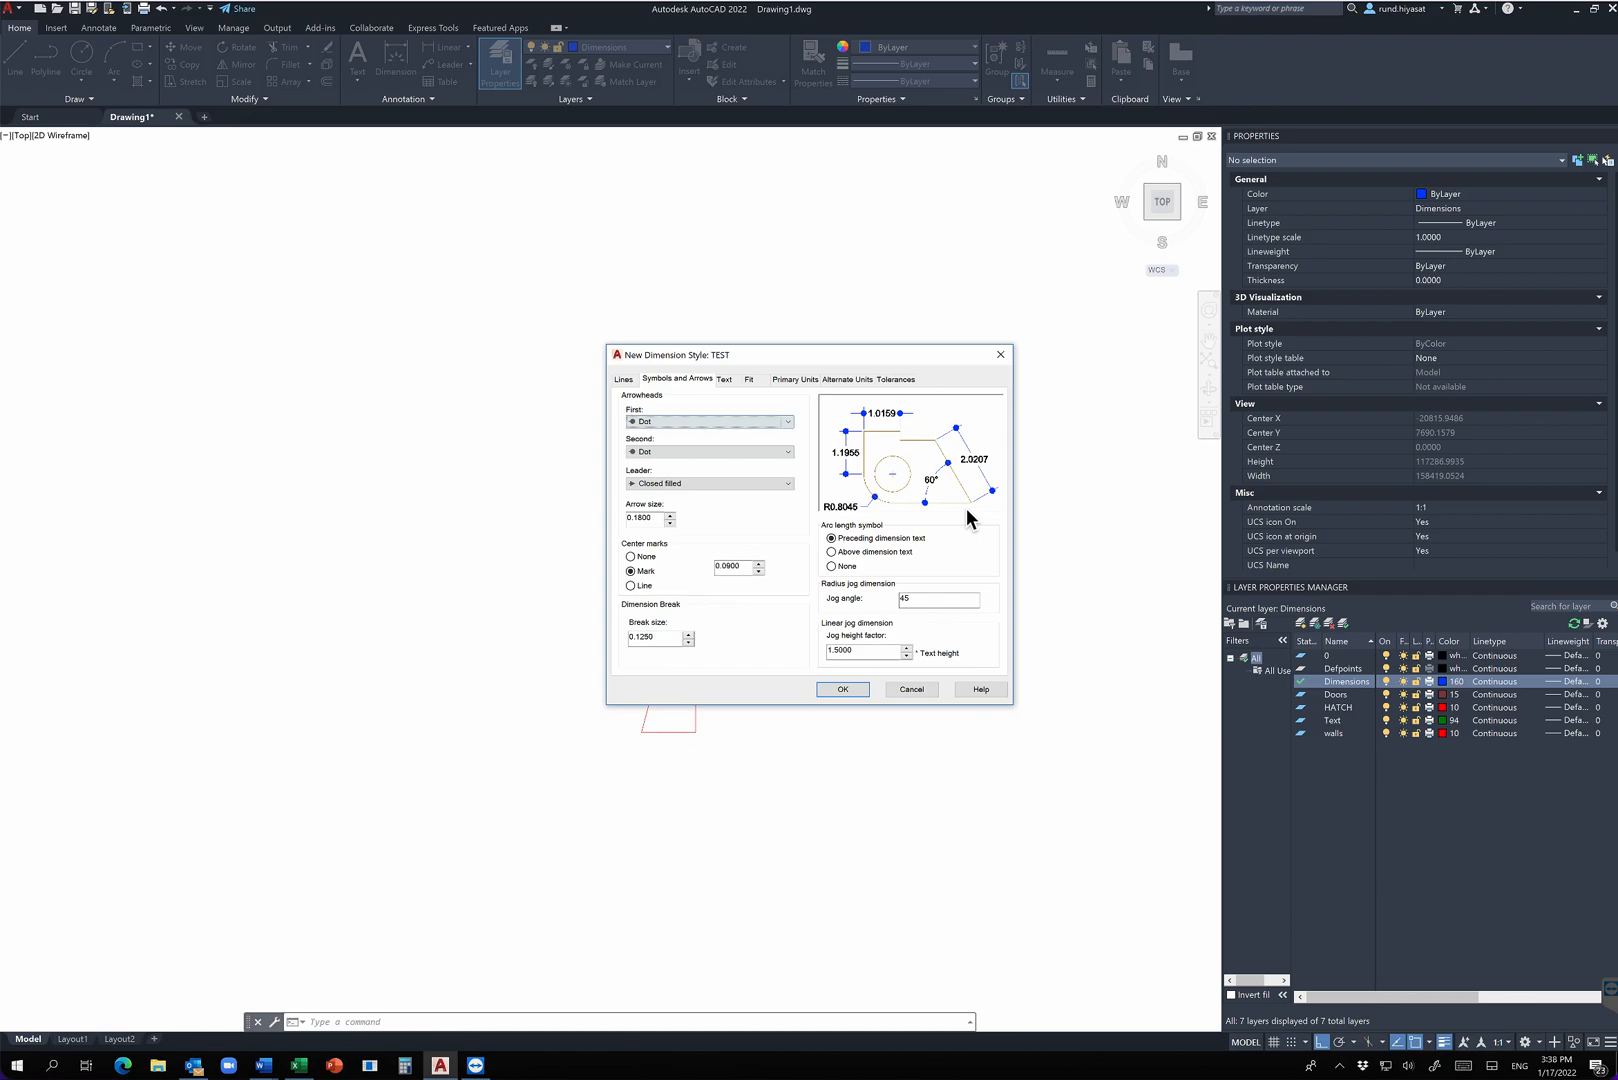
pyautogui.click(710, 421)
pyautogui.click(651, 489)
pyautogui.click(710, 421)
pyautogui.click(666, 478)
pyautogui.click(710, 421)
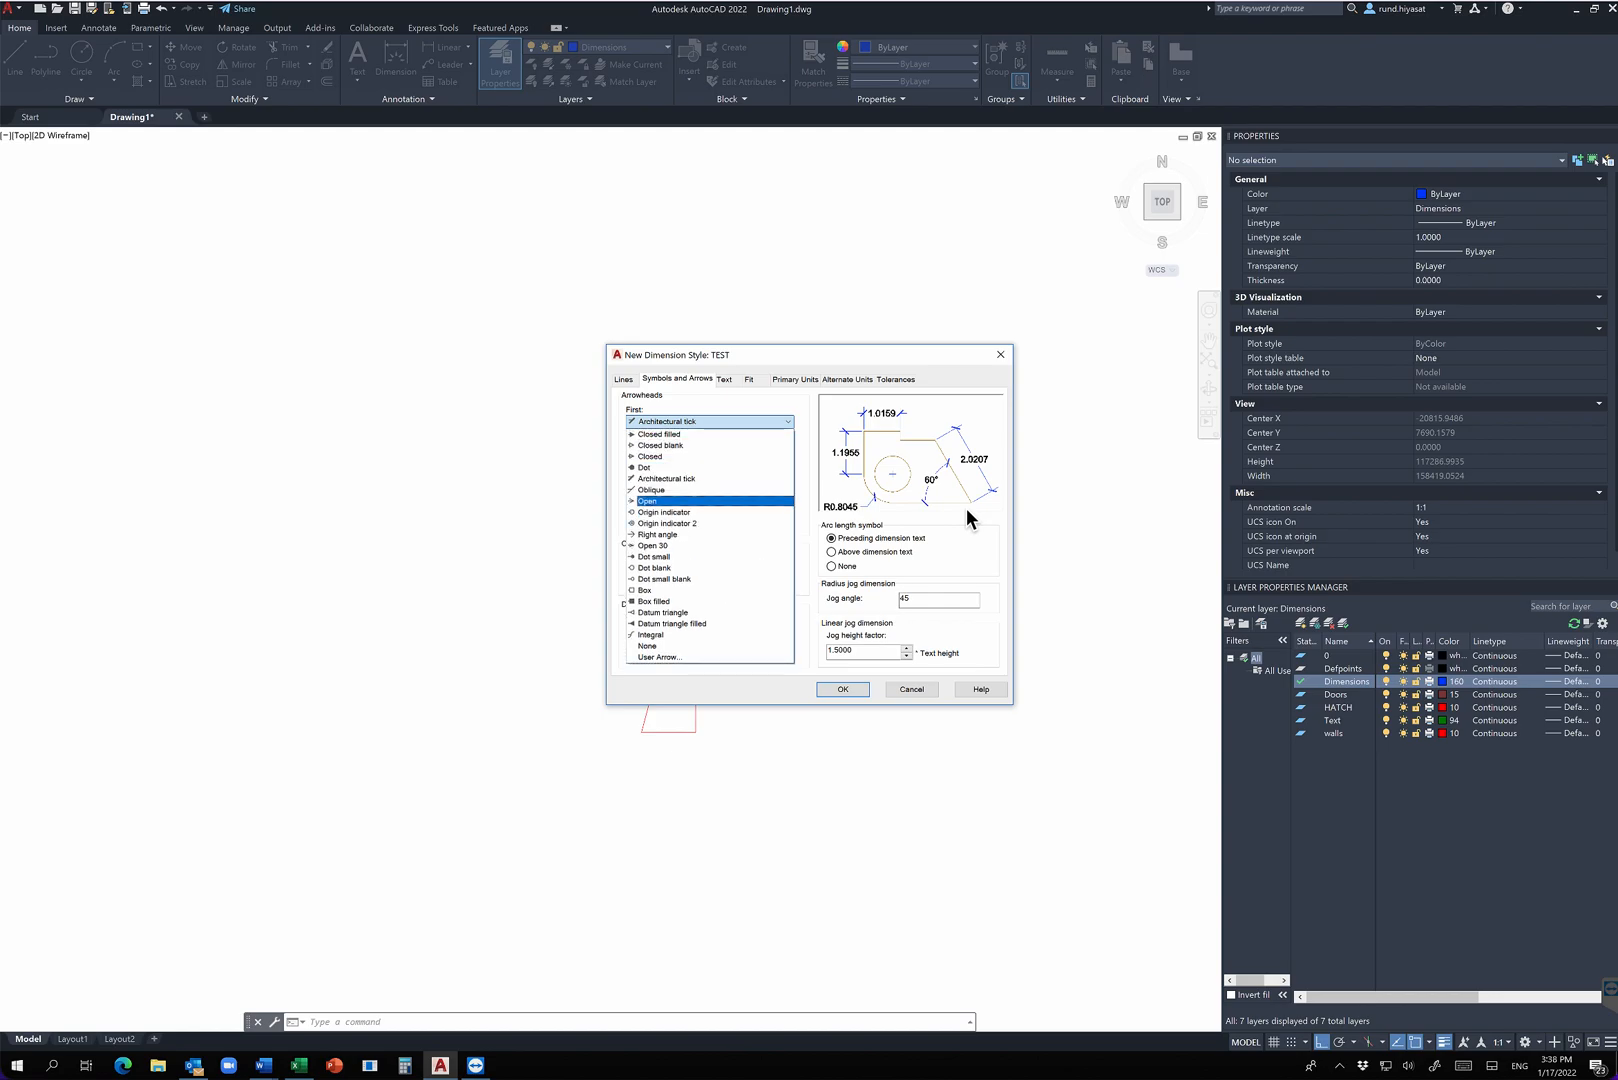
pyautogui.press('Up')
pyautogui.press('Up')
pyautogui.press('Return')
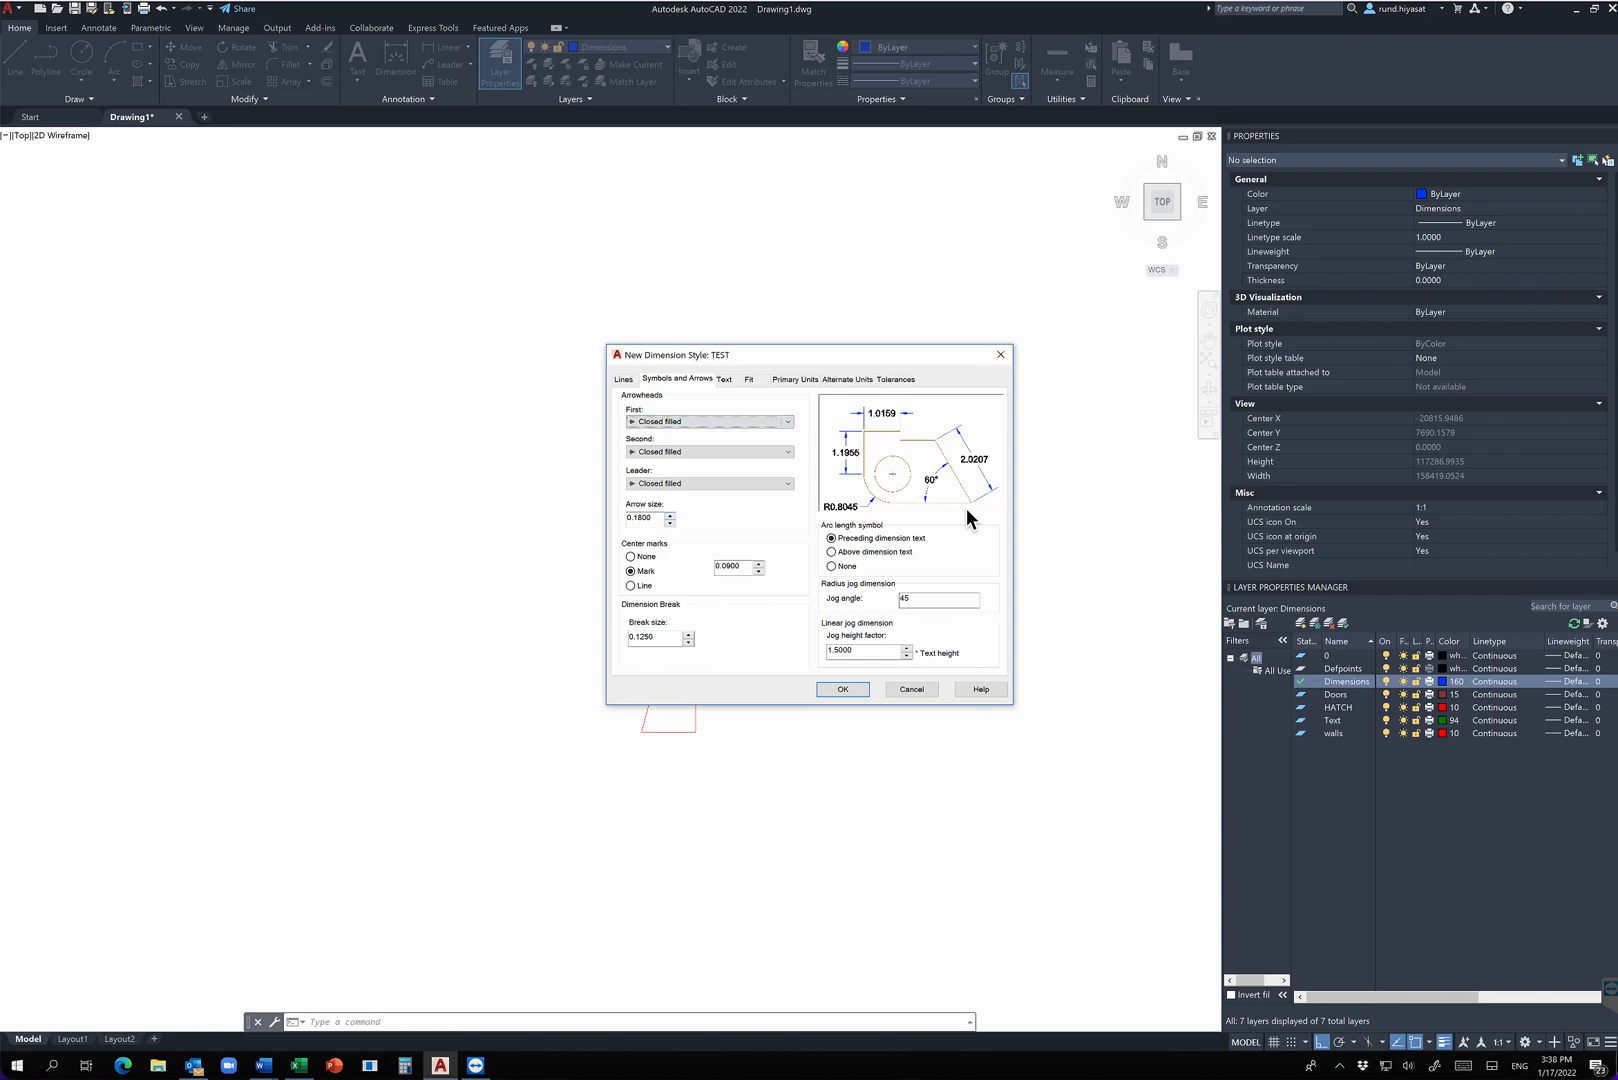
# Try an arrow size of 5 in the TEST style, and set it to 1
pyautogui.press('Tab')
pyautogui.write('50.0000')
pyautogui.doubleClick(645, 518)
pyautogui.write('5')
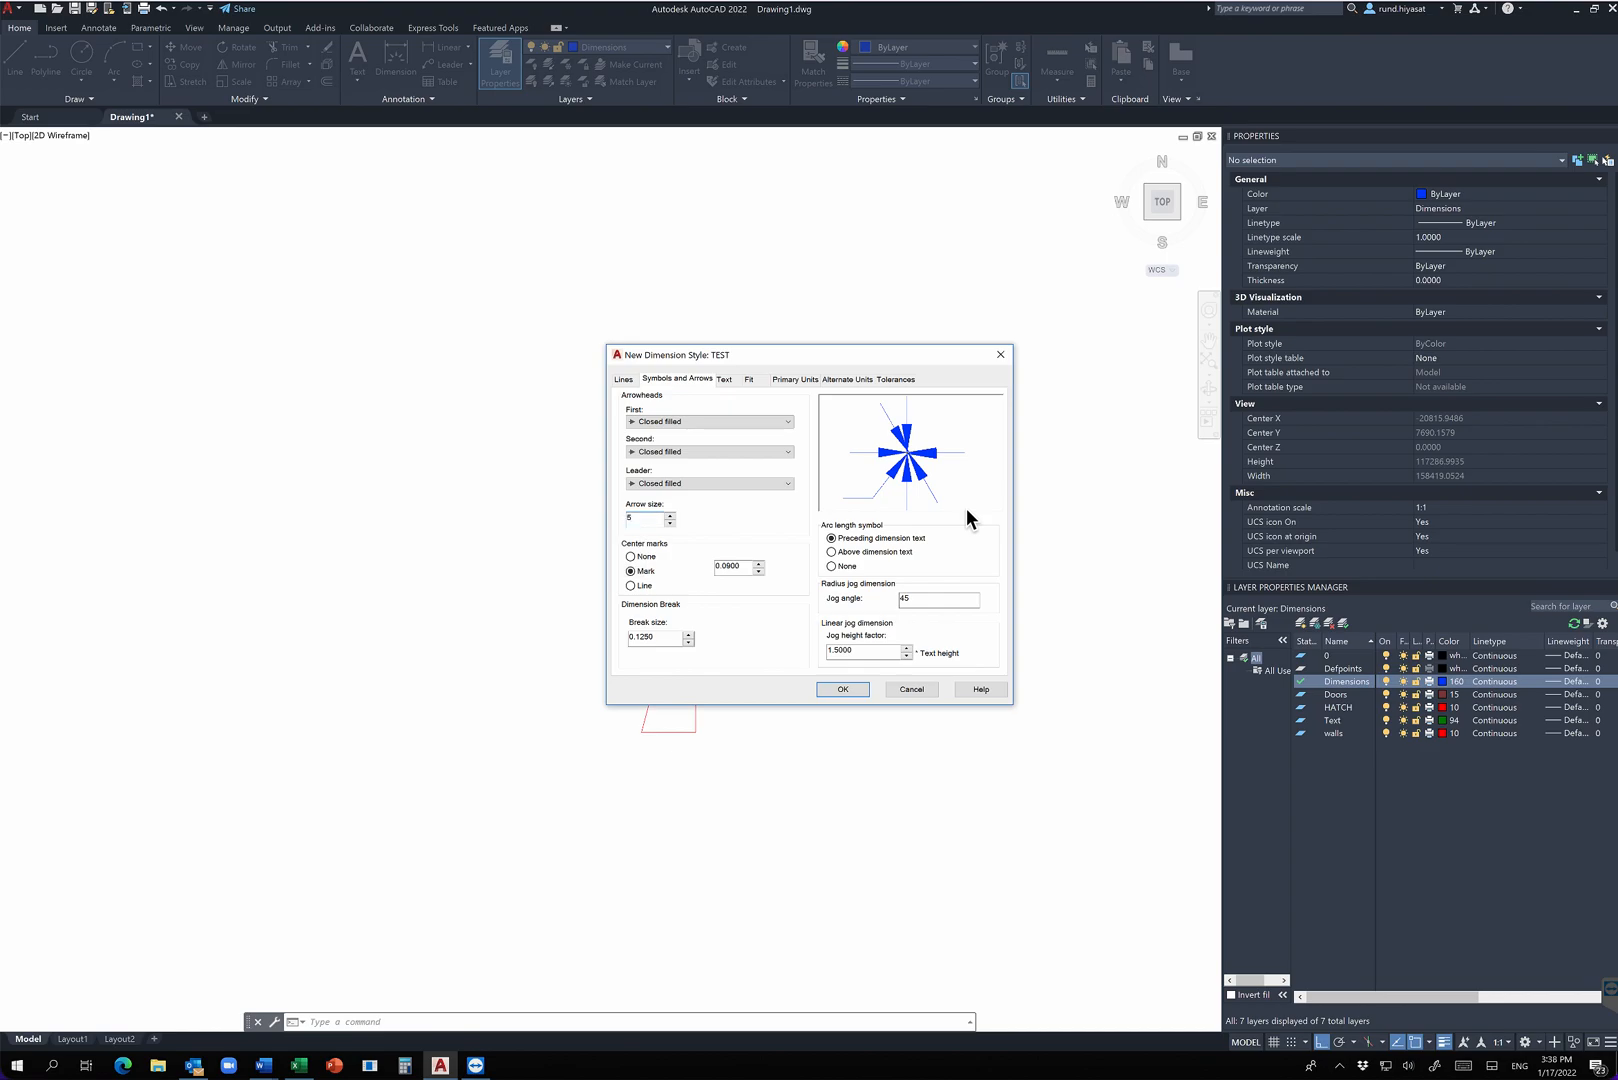
pyautogui.write('.0000')
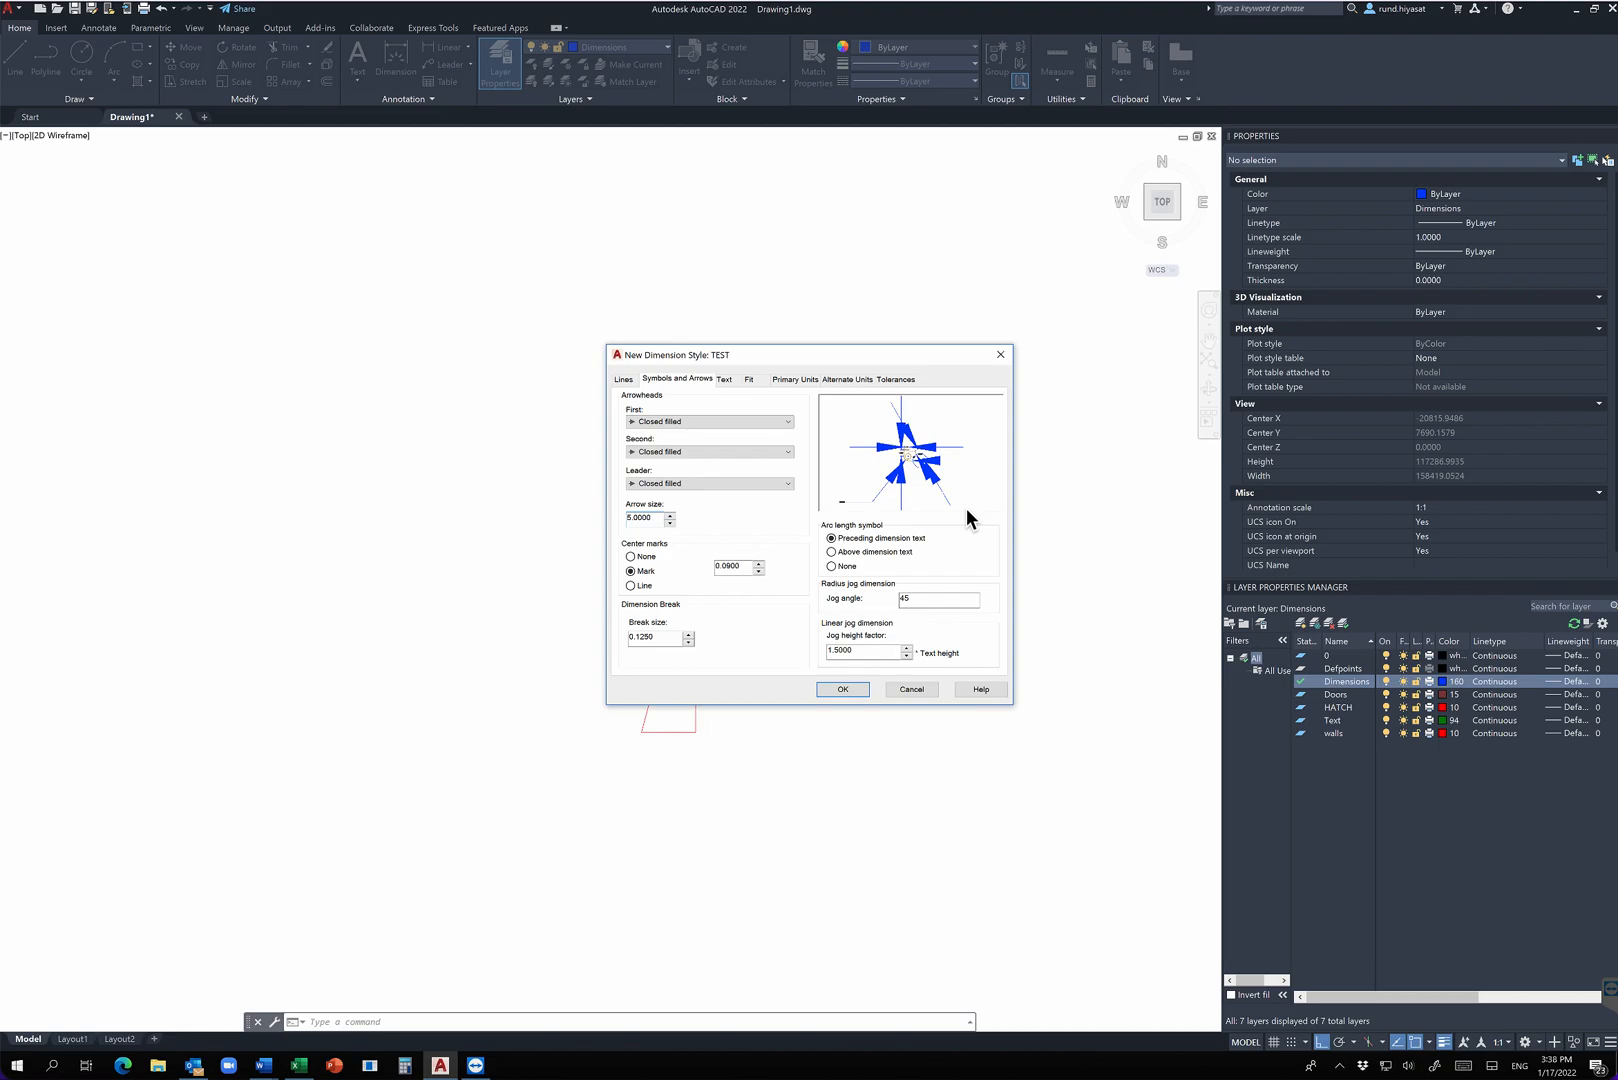
pyautogui.moveTo(652, 518); pyautogui.dragTo(632, 518)
pyautogui.write('1.0000')
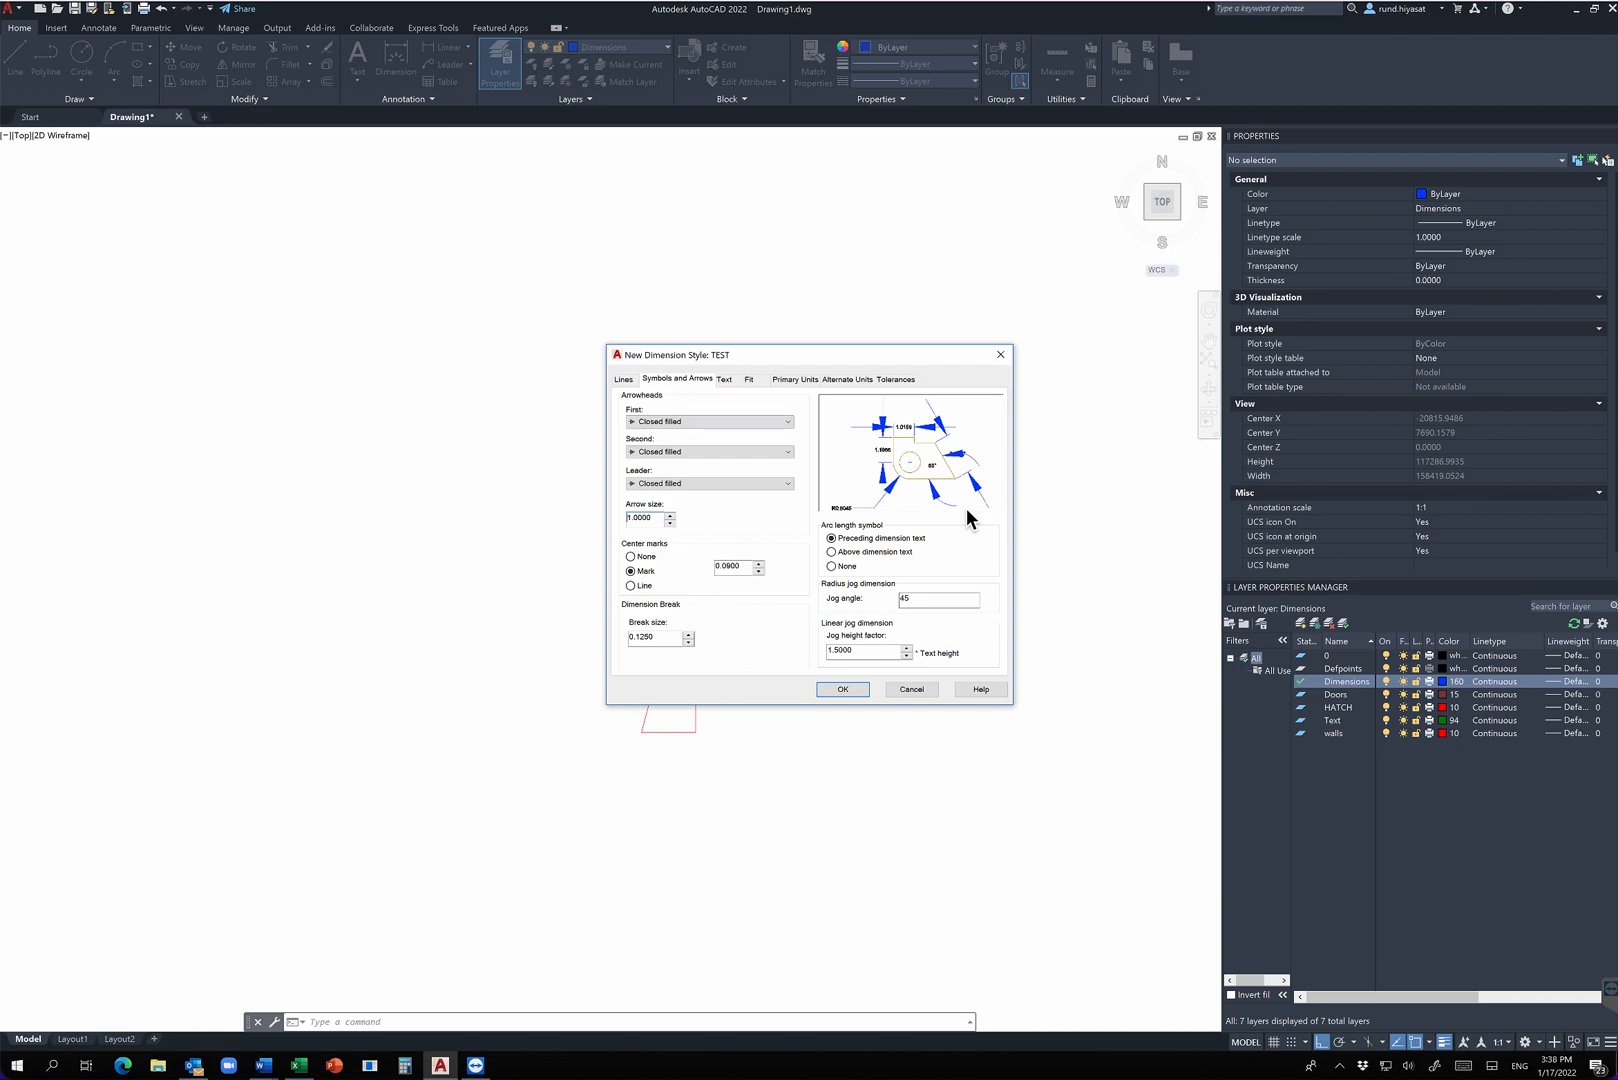
# Set the TEST style's text height to 10 and its text color to ByLayer
pyautogui.hotkey('ctrl', 'Tab')
pyautogui.press('Tab')
pyautogui.write('10')
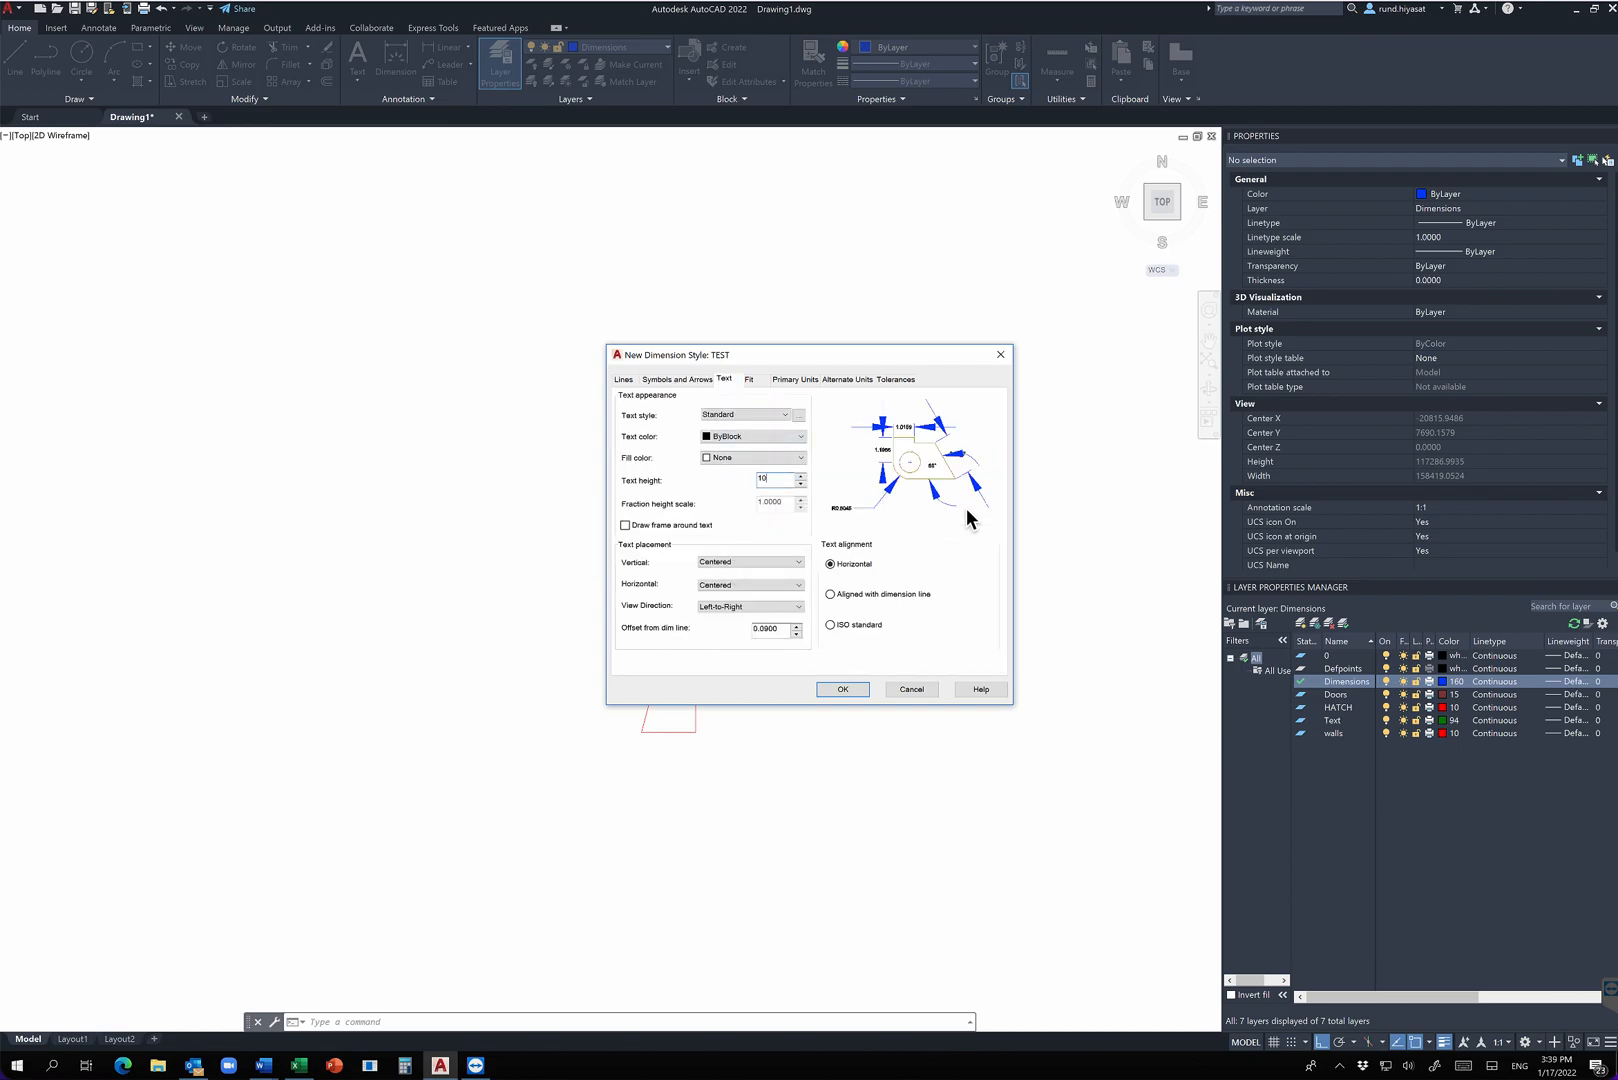
pyautogui.click(753, 437)
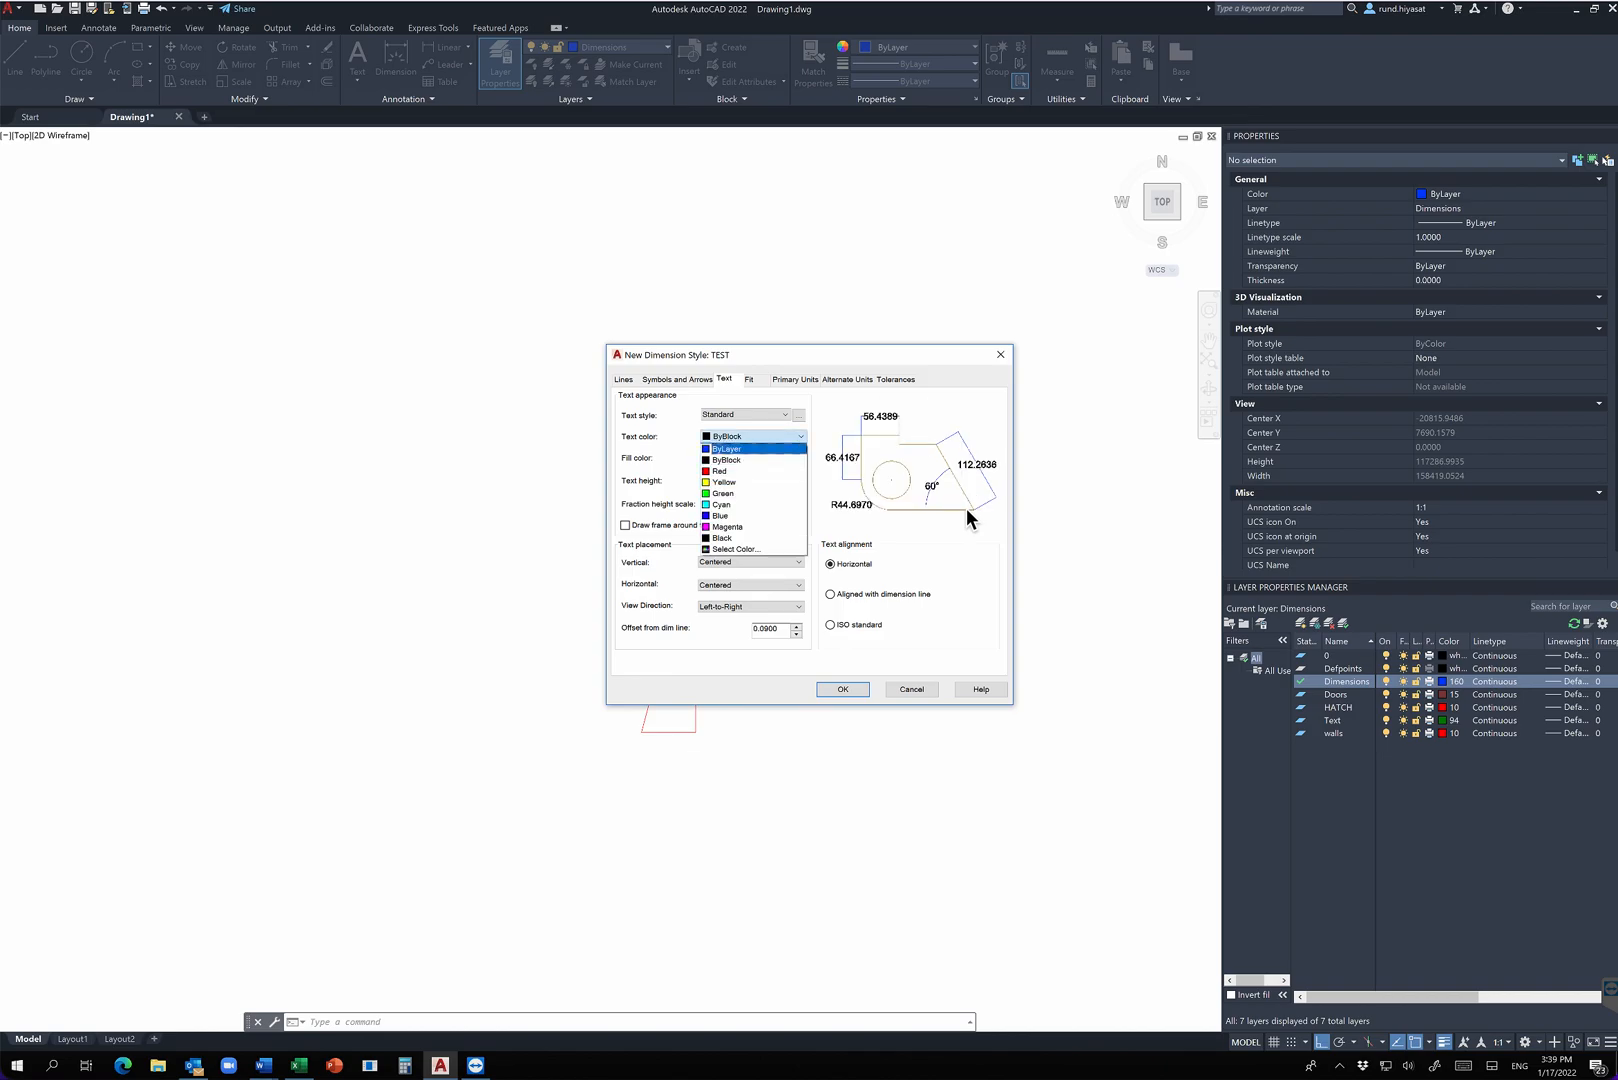
pyautogui.press('Return')
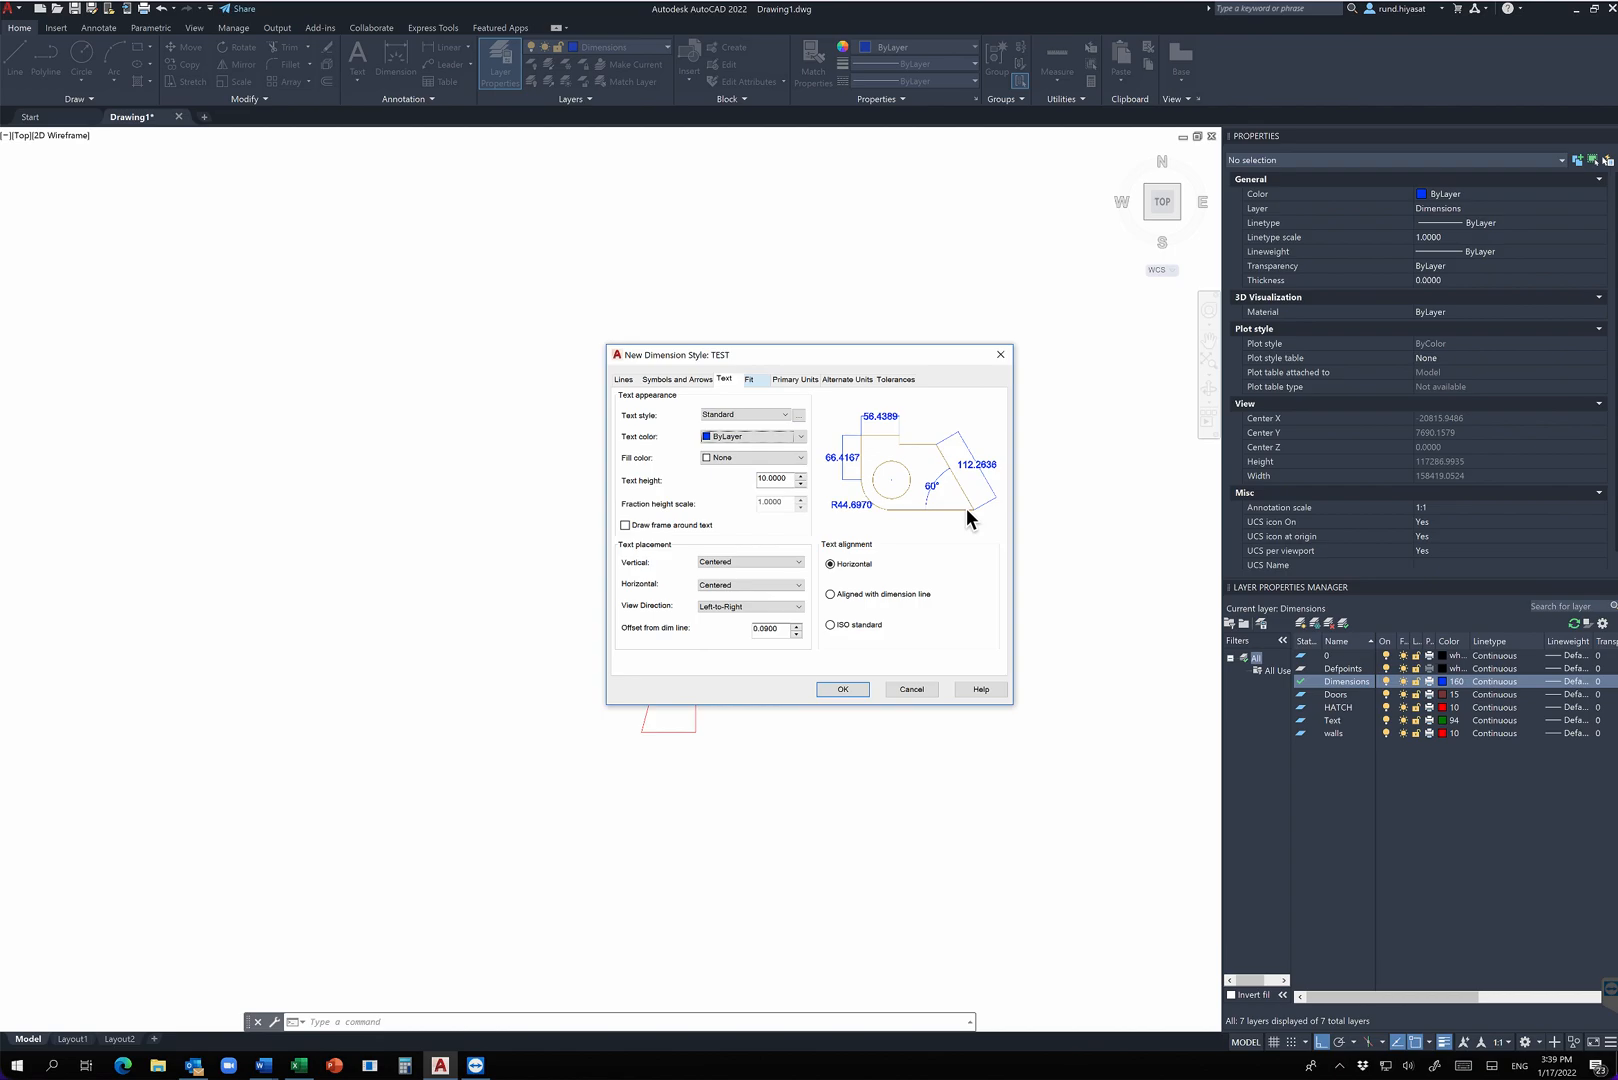
# Compare linear precisions of 0 and 0.00 in the primary units, and set the precision to 0
pyautogui.click(749, 379)
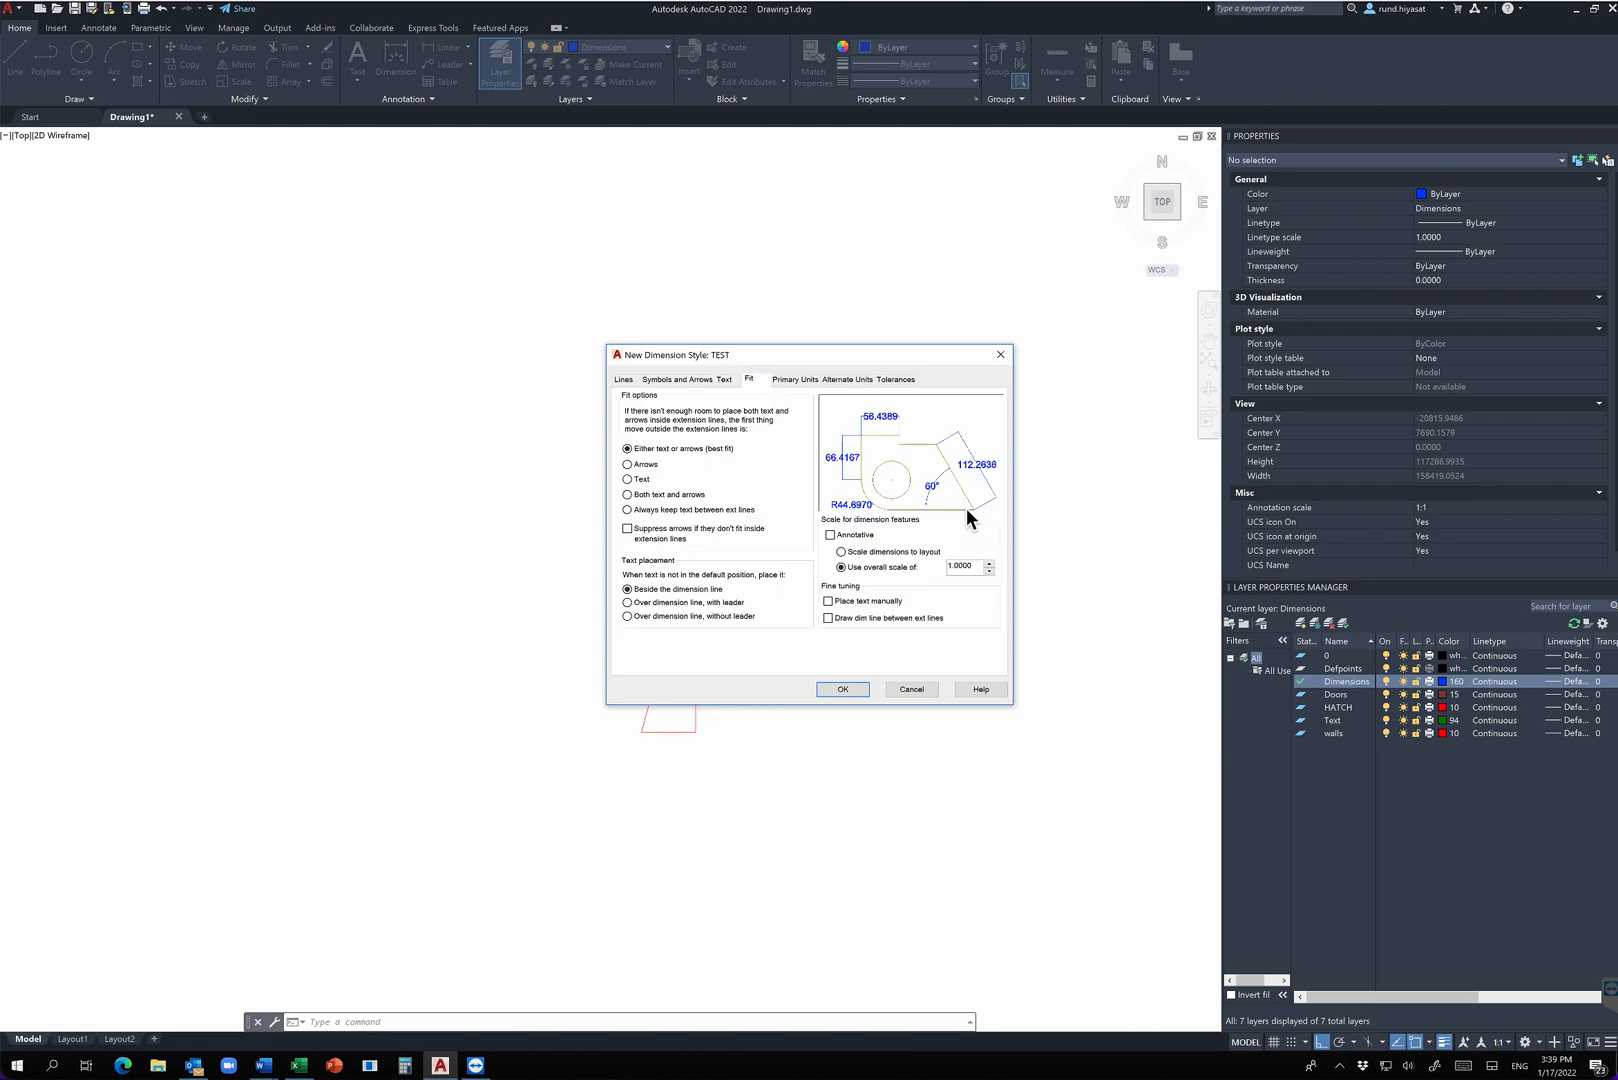
pyautogui.click(794, 379)
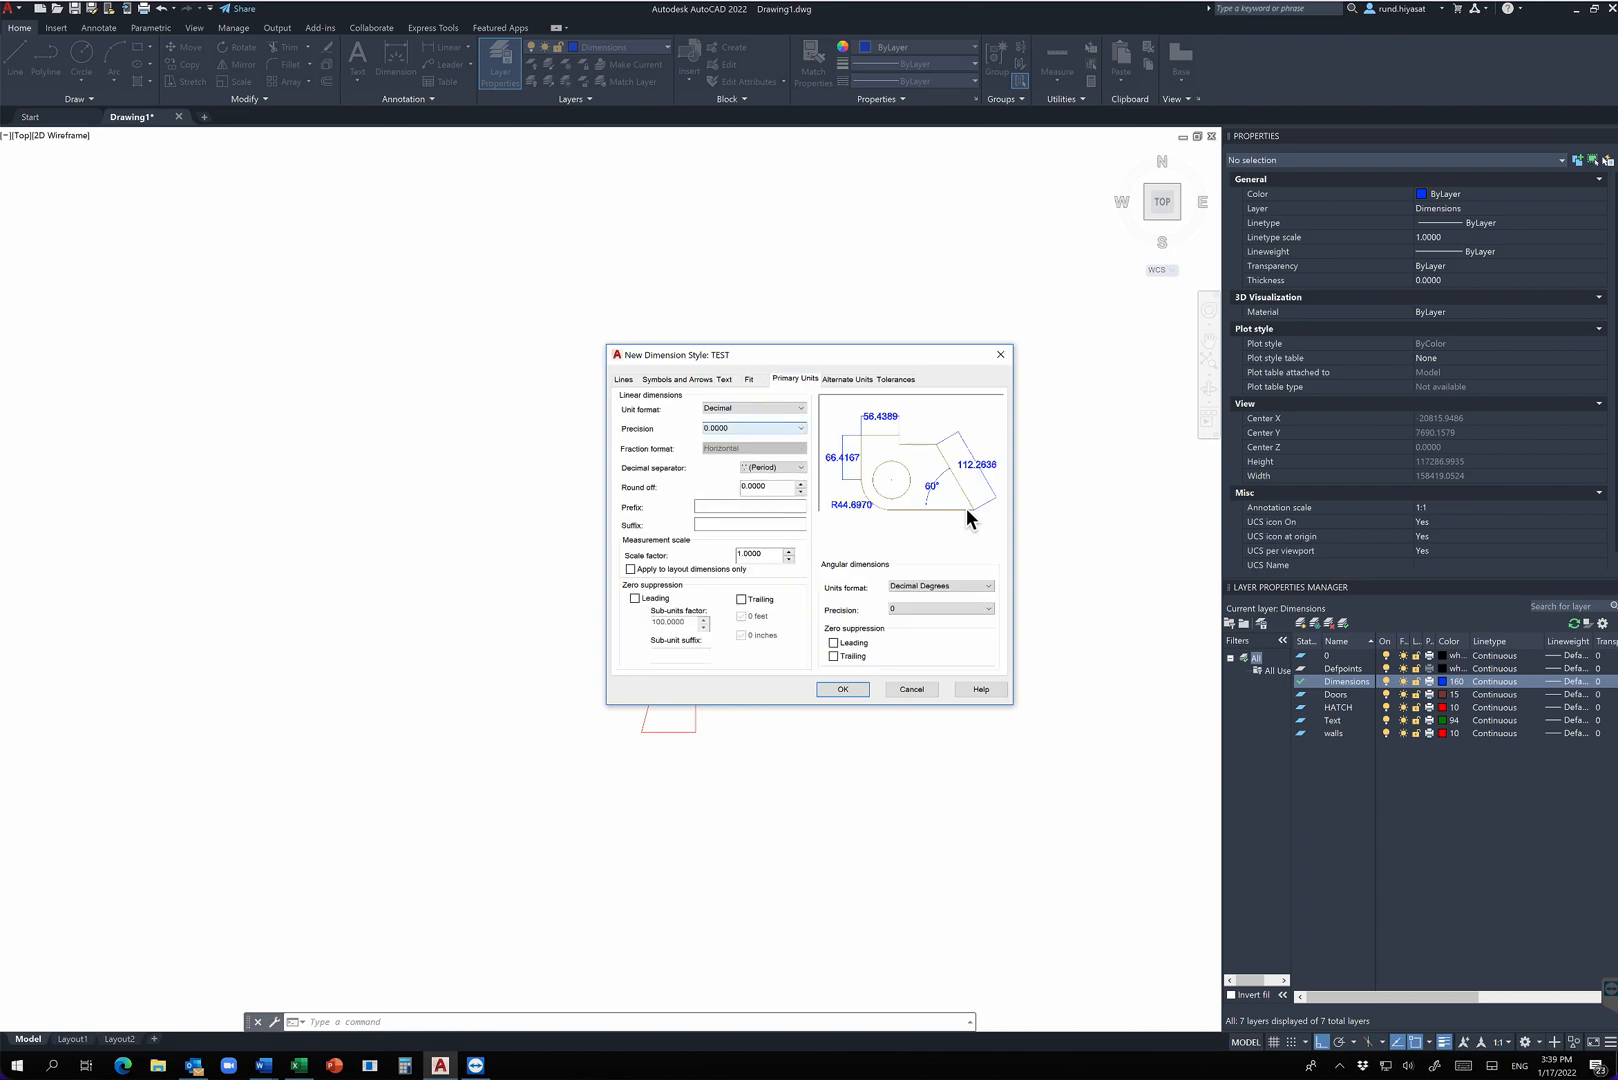
pyautogui.click(753, 428)
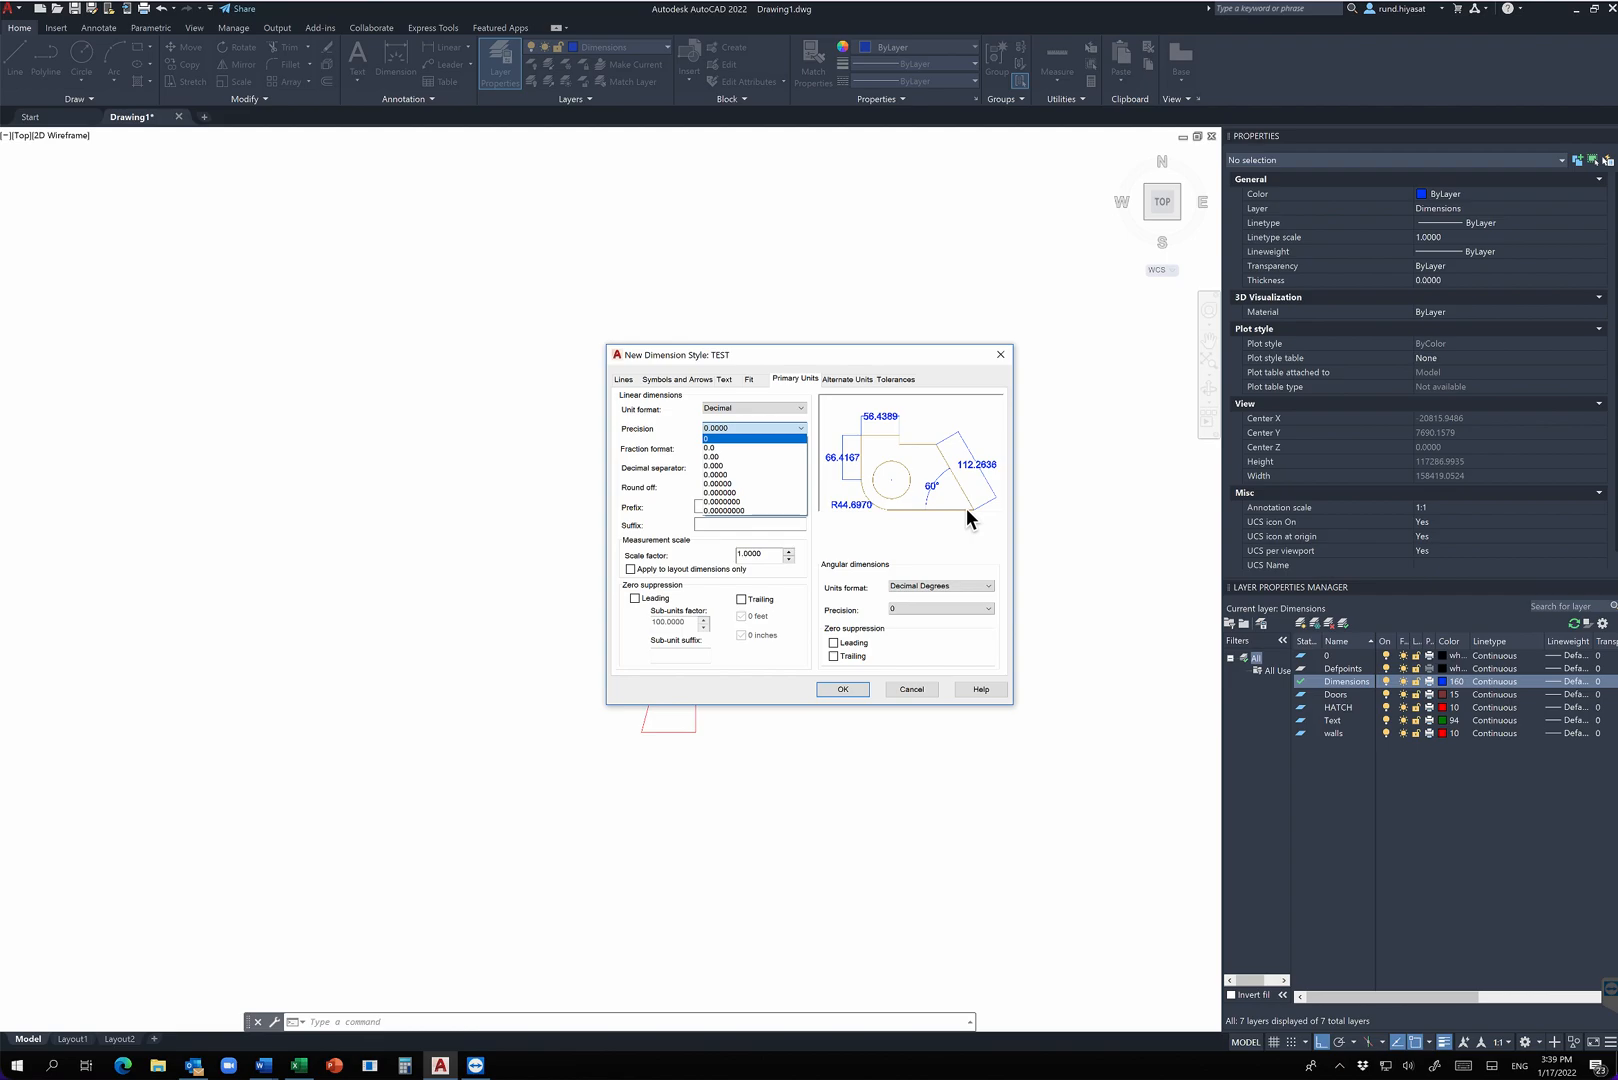
pyautogui.click(754, 438)
pyautogui.click(753, 428)
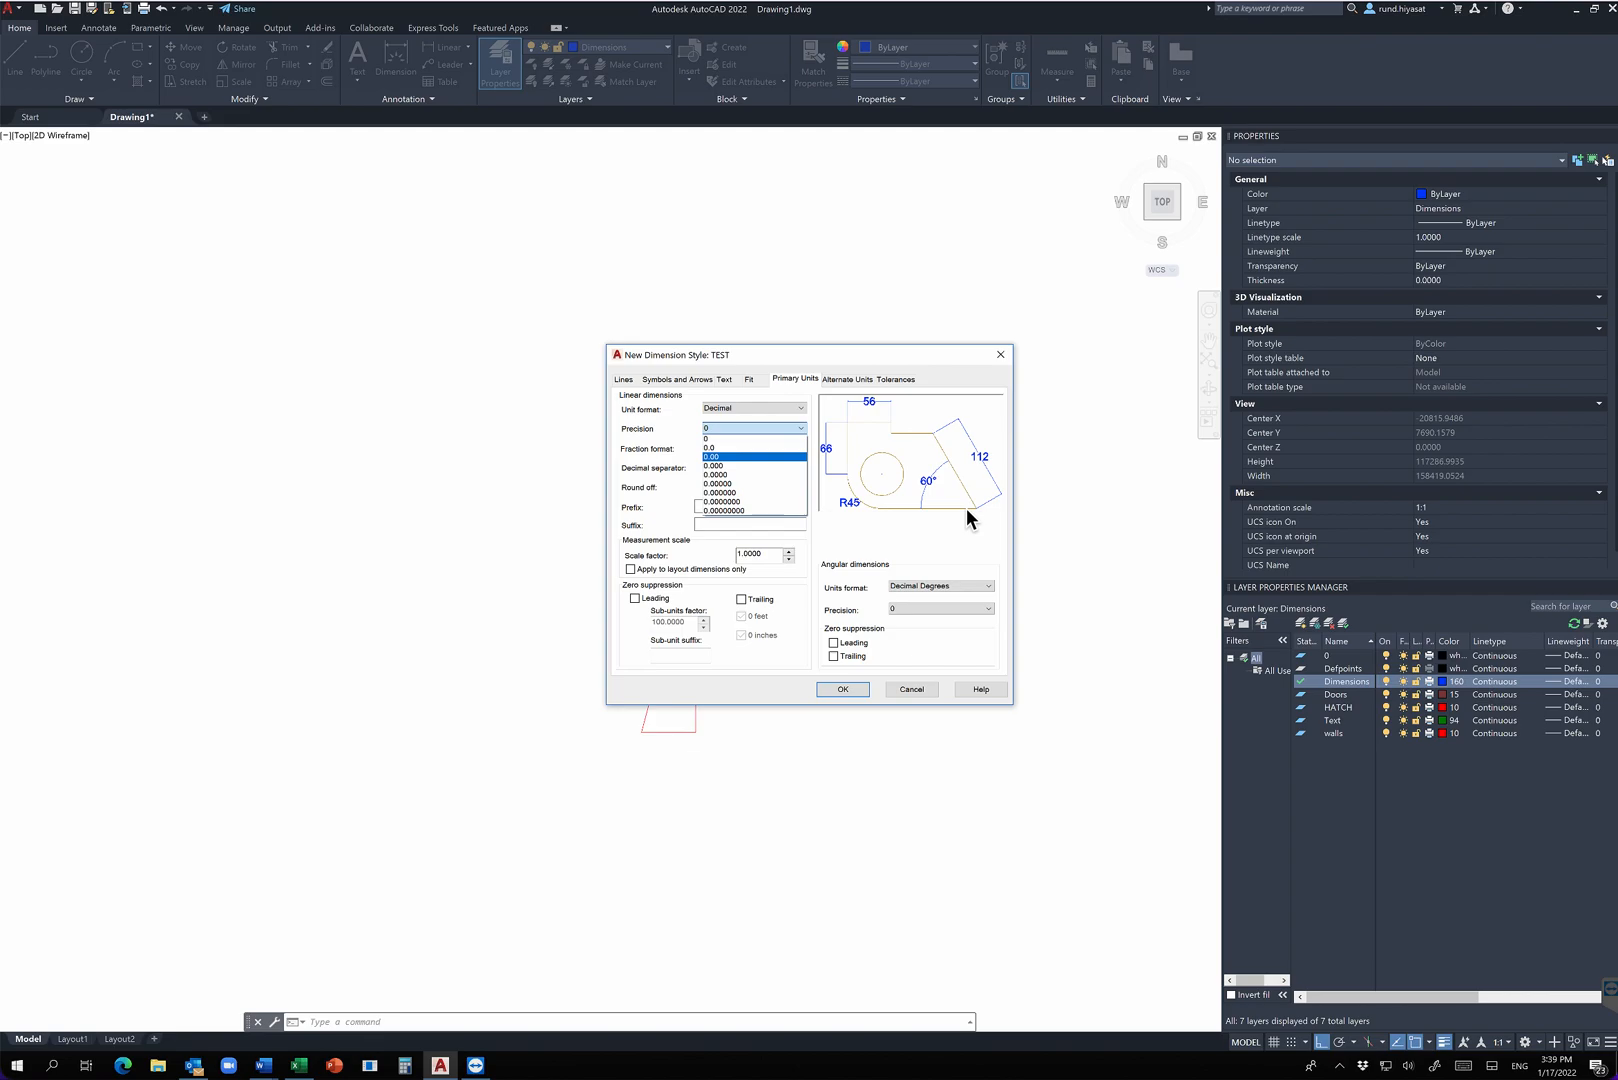
pyautogui.click(753, 457)
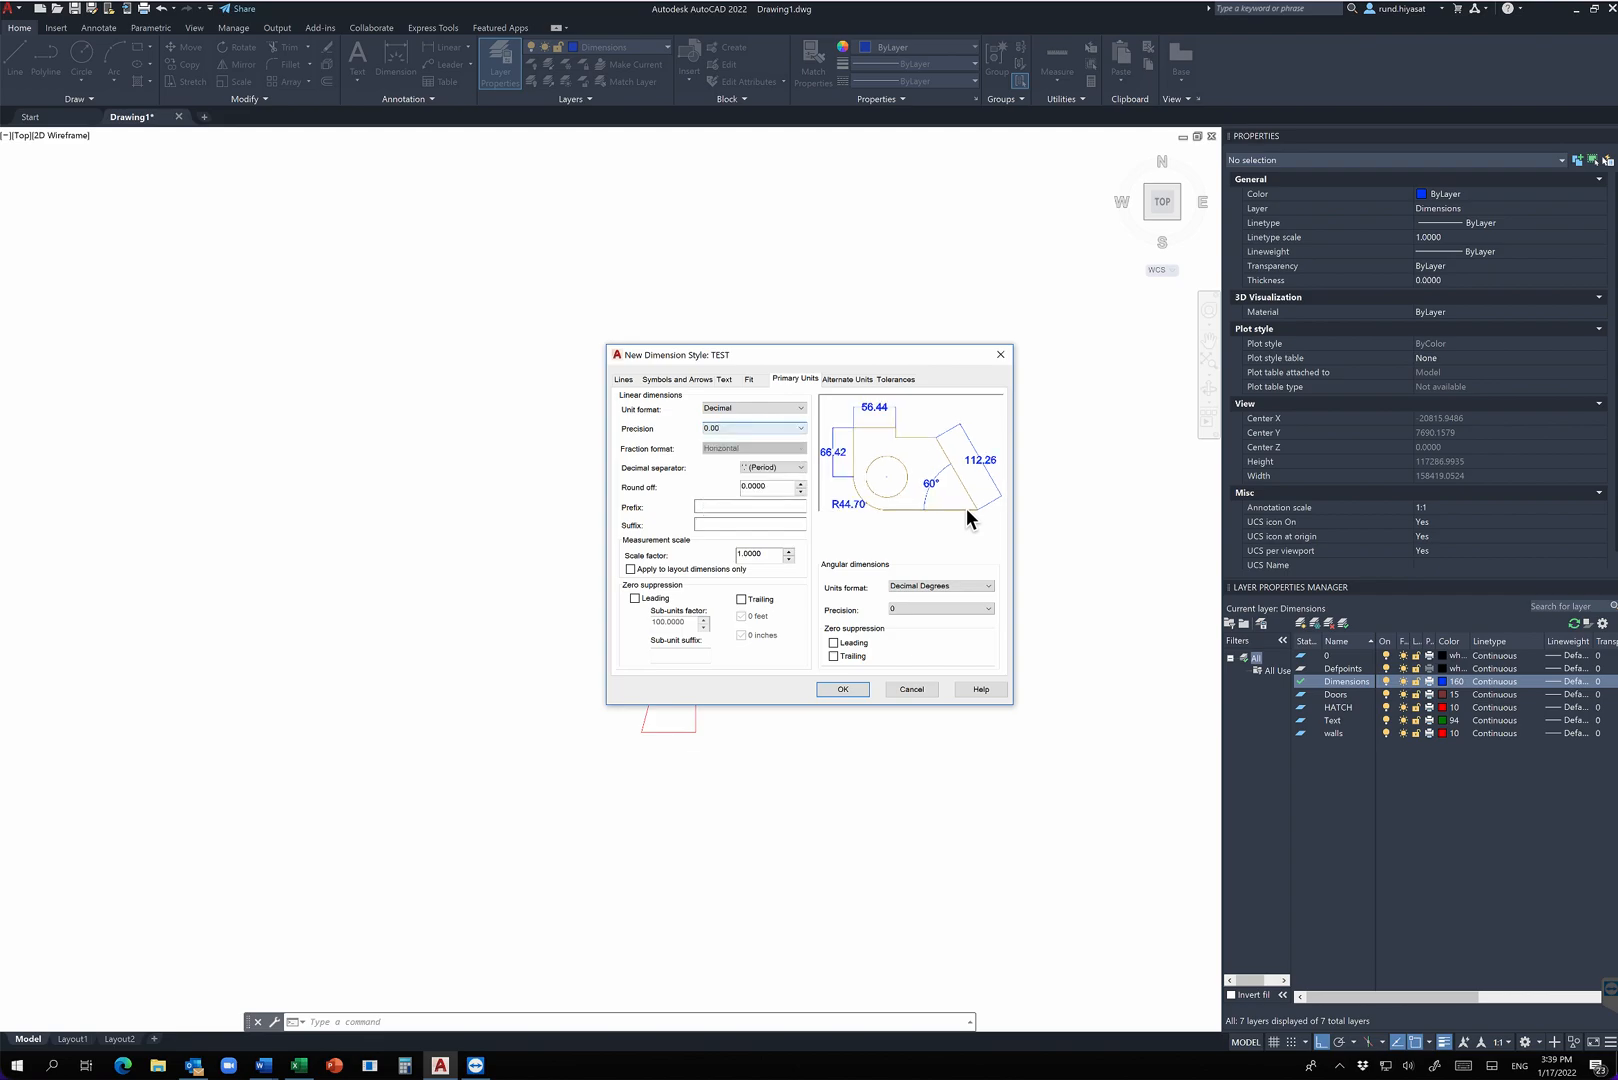
pyautogui.click(753, 428)
pyautogui.click(754, 438)
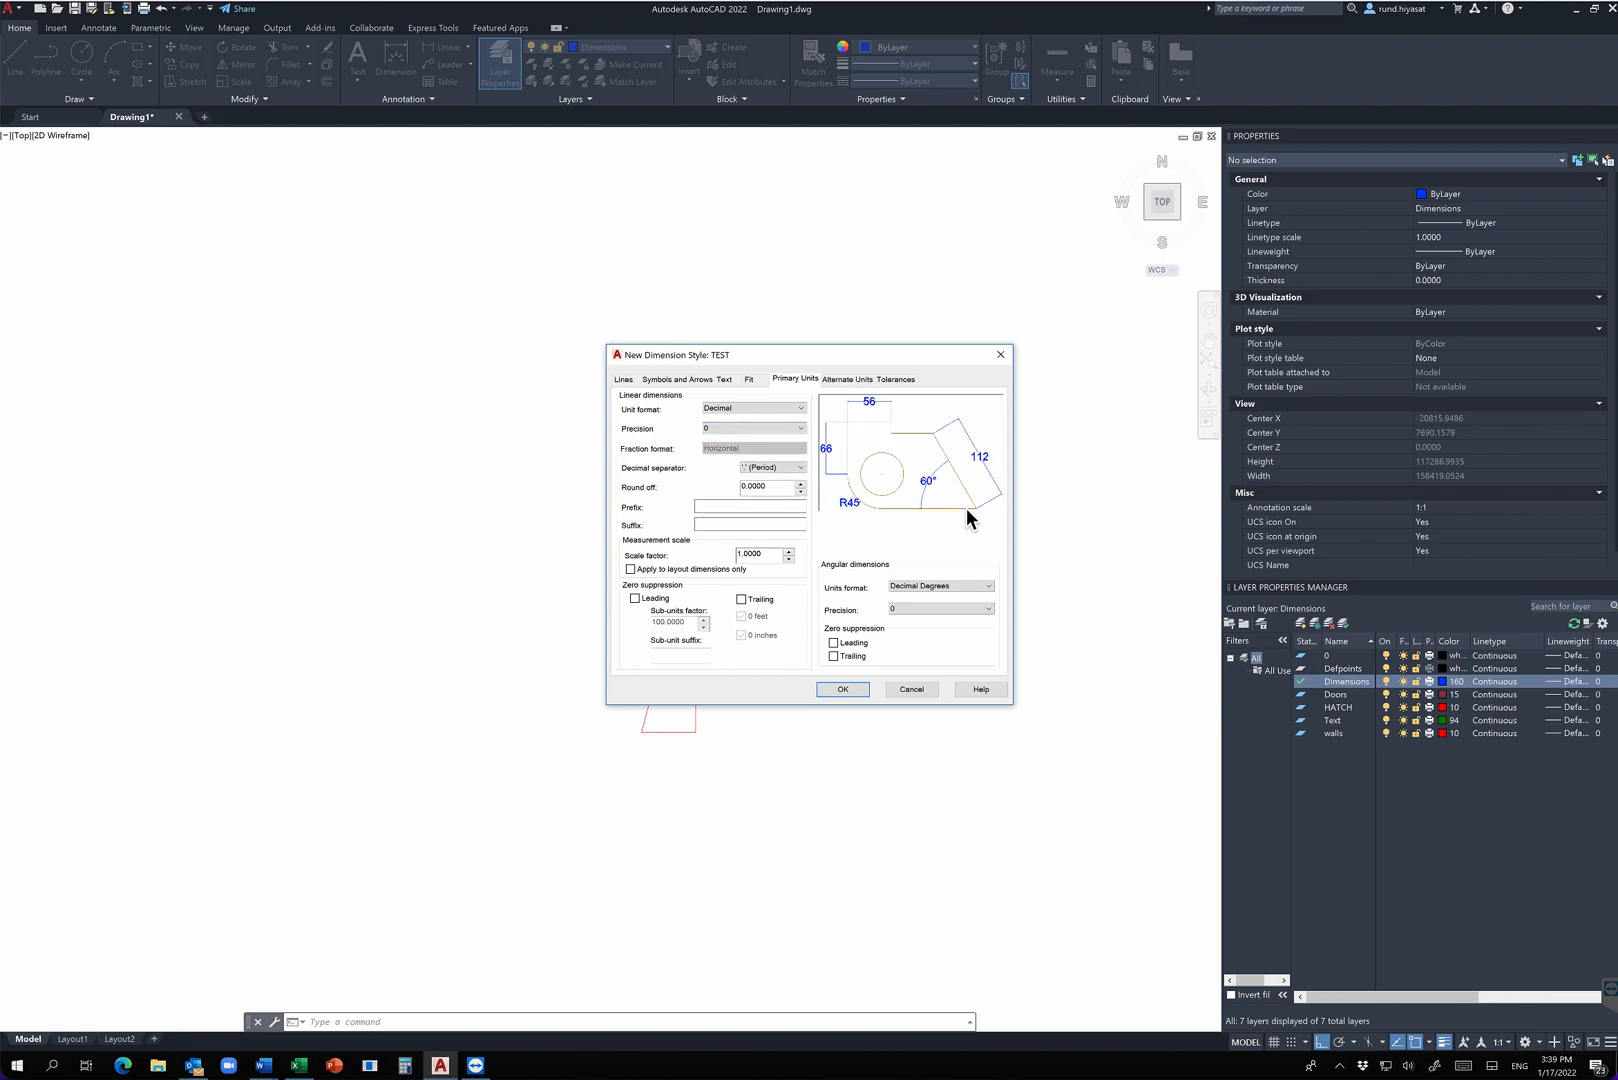
# Review the alternate units and tolerances, save the TEST style and make it the current dimension style
pyautogui.click(847, 379)
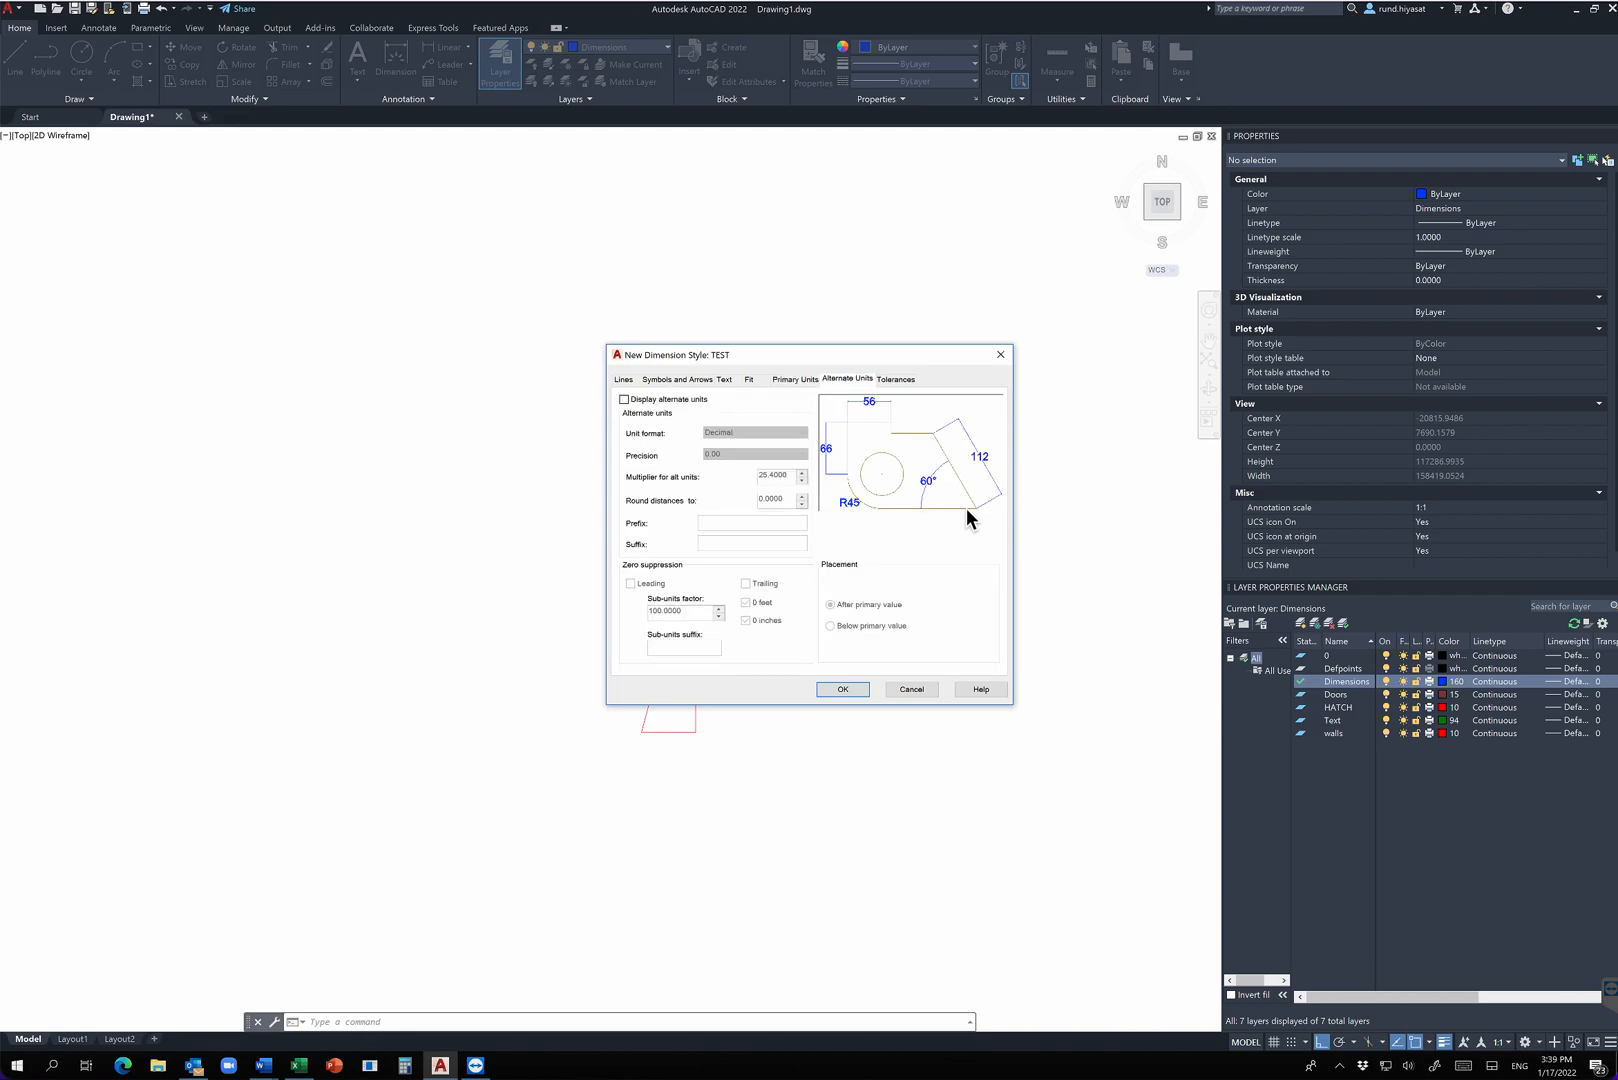
pyautogui.click(895, 379)
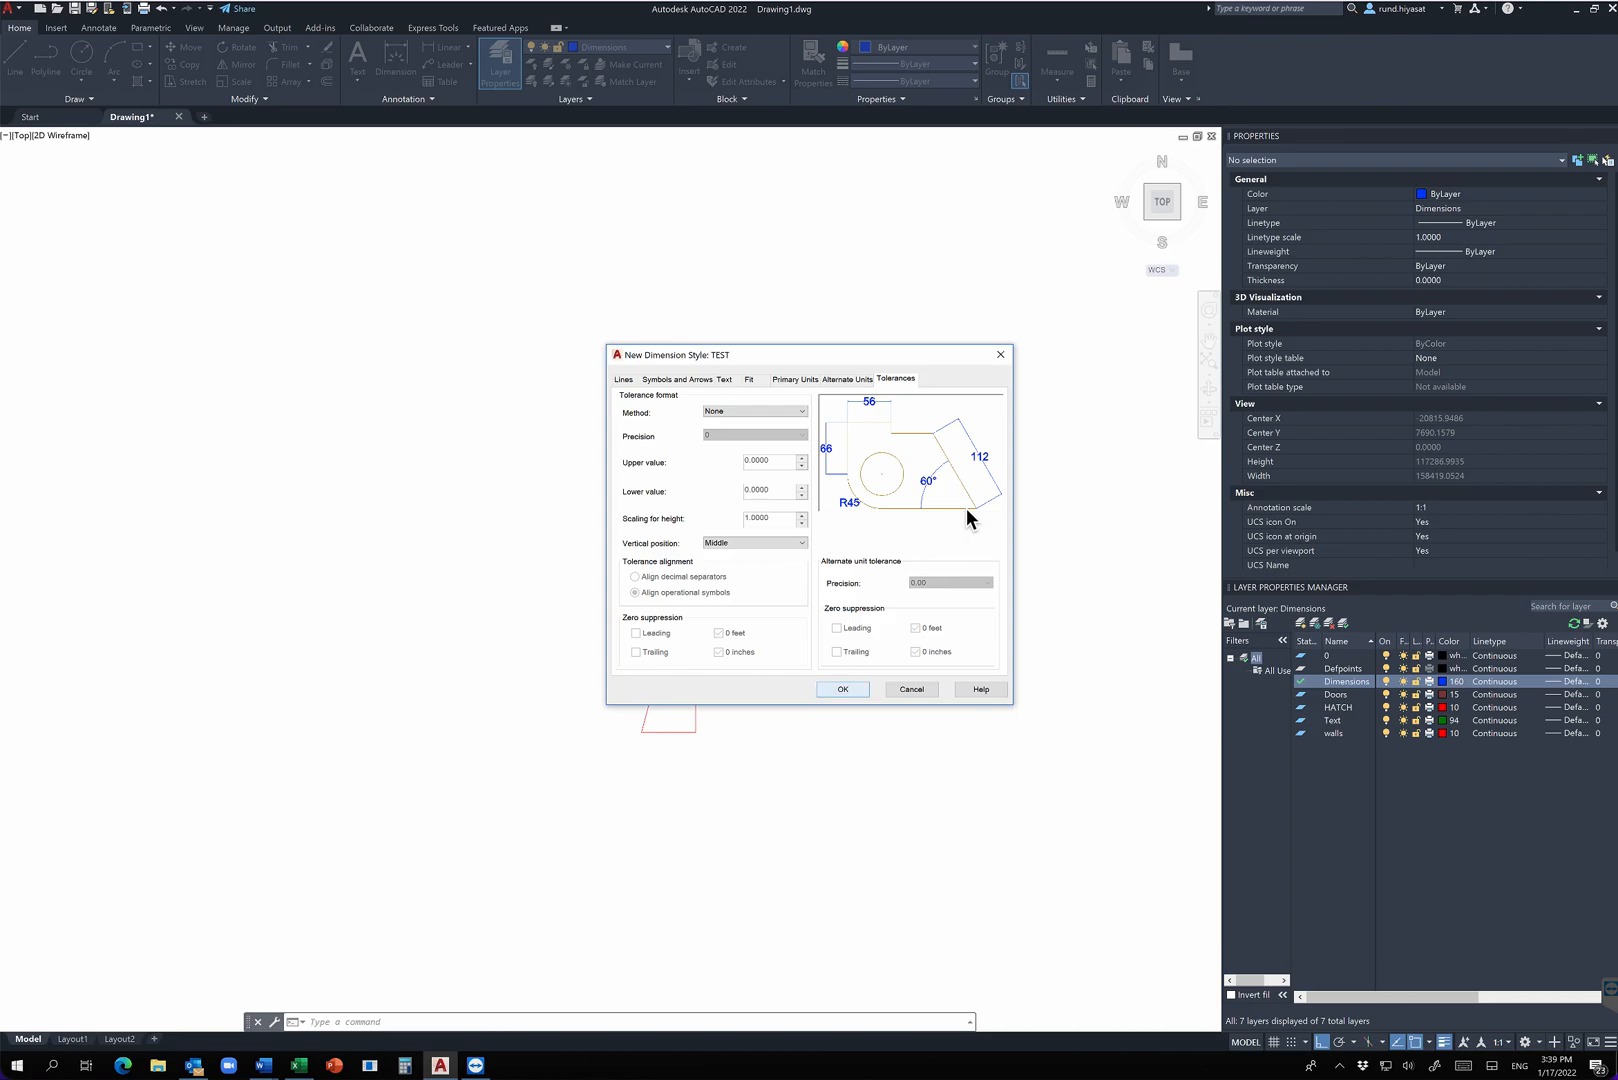
pyautogui.press('Return')
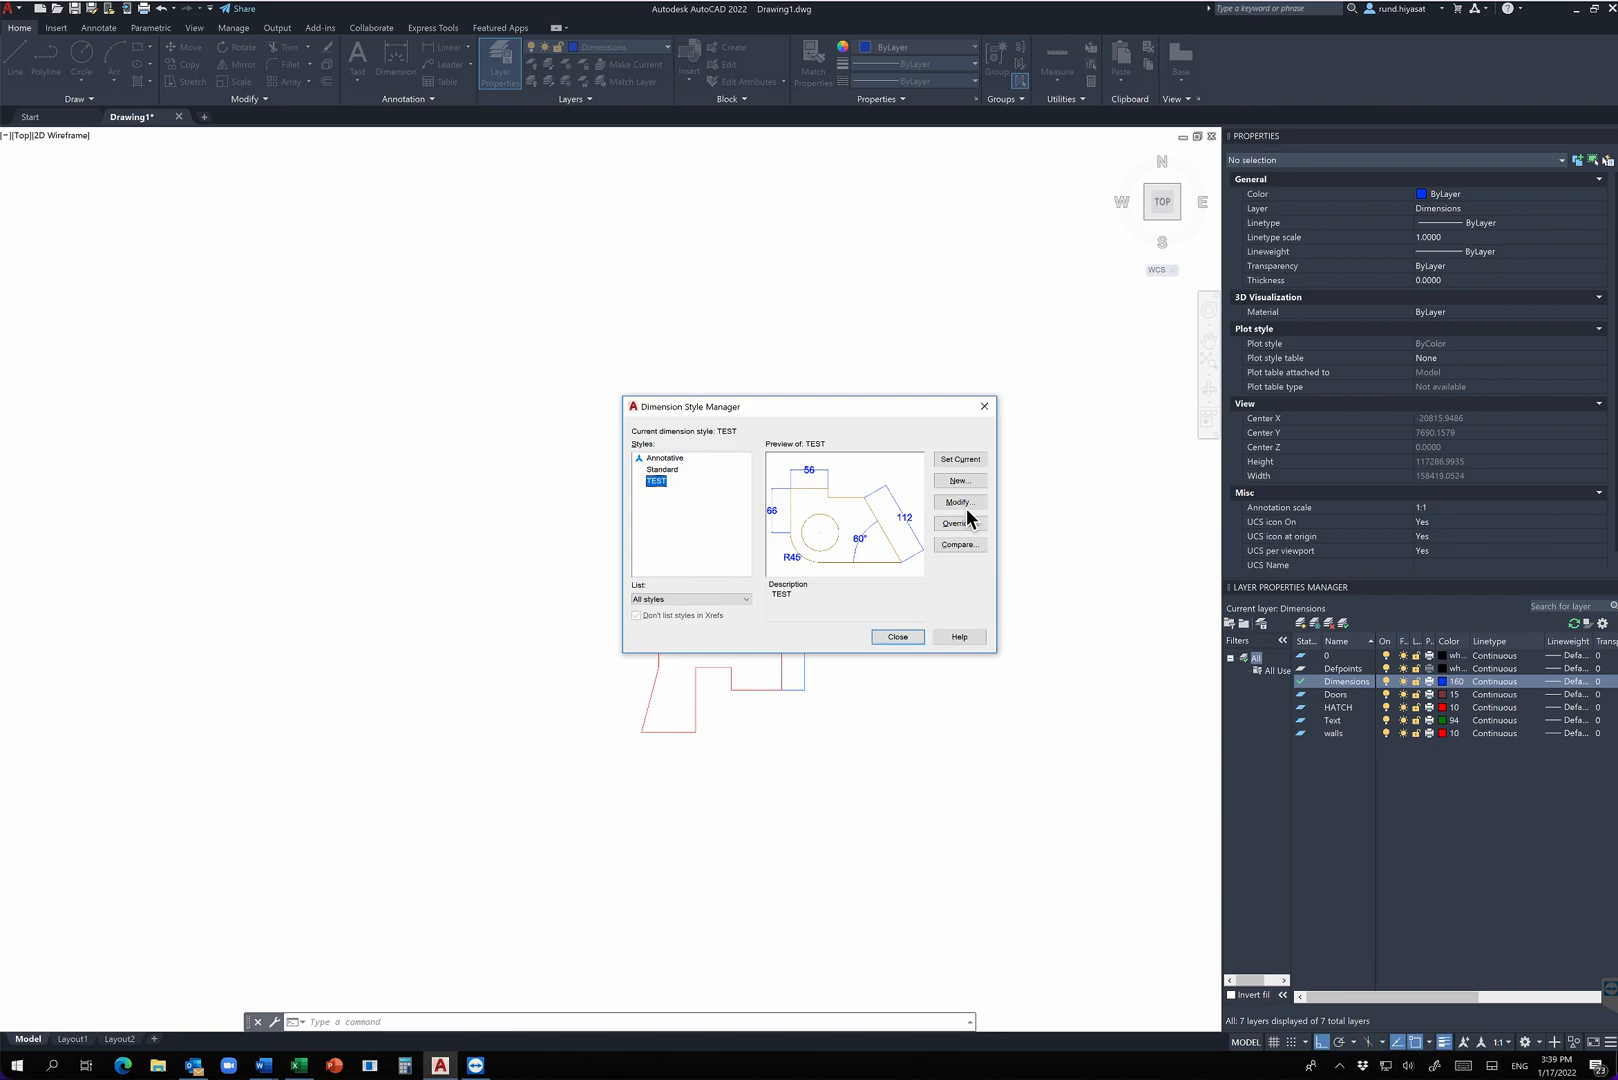
pyautogui.click(960, 460)
pyautogui.click(898, 637)
# Erase the three existing vertical dimensions beside the outline
pyautogui.scroll(4, 827, 629)
pyautogui.click(835, 477)
pyautogui.click(740, 776)
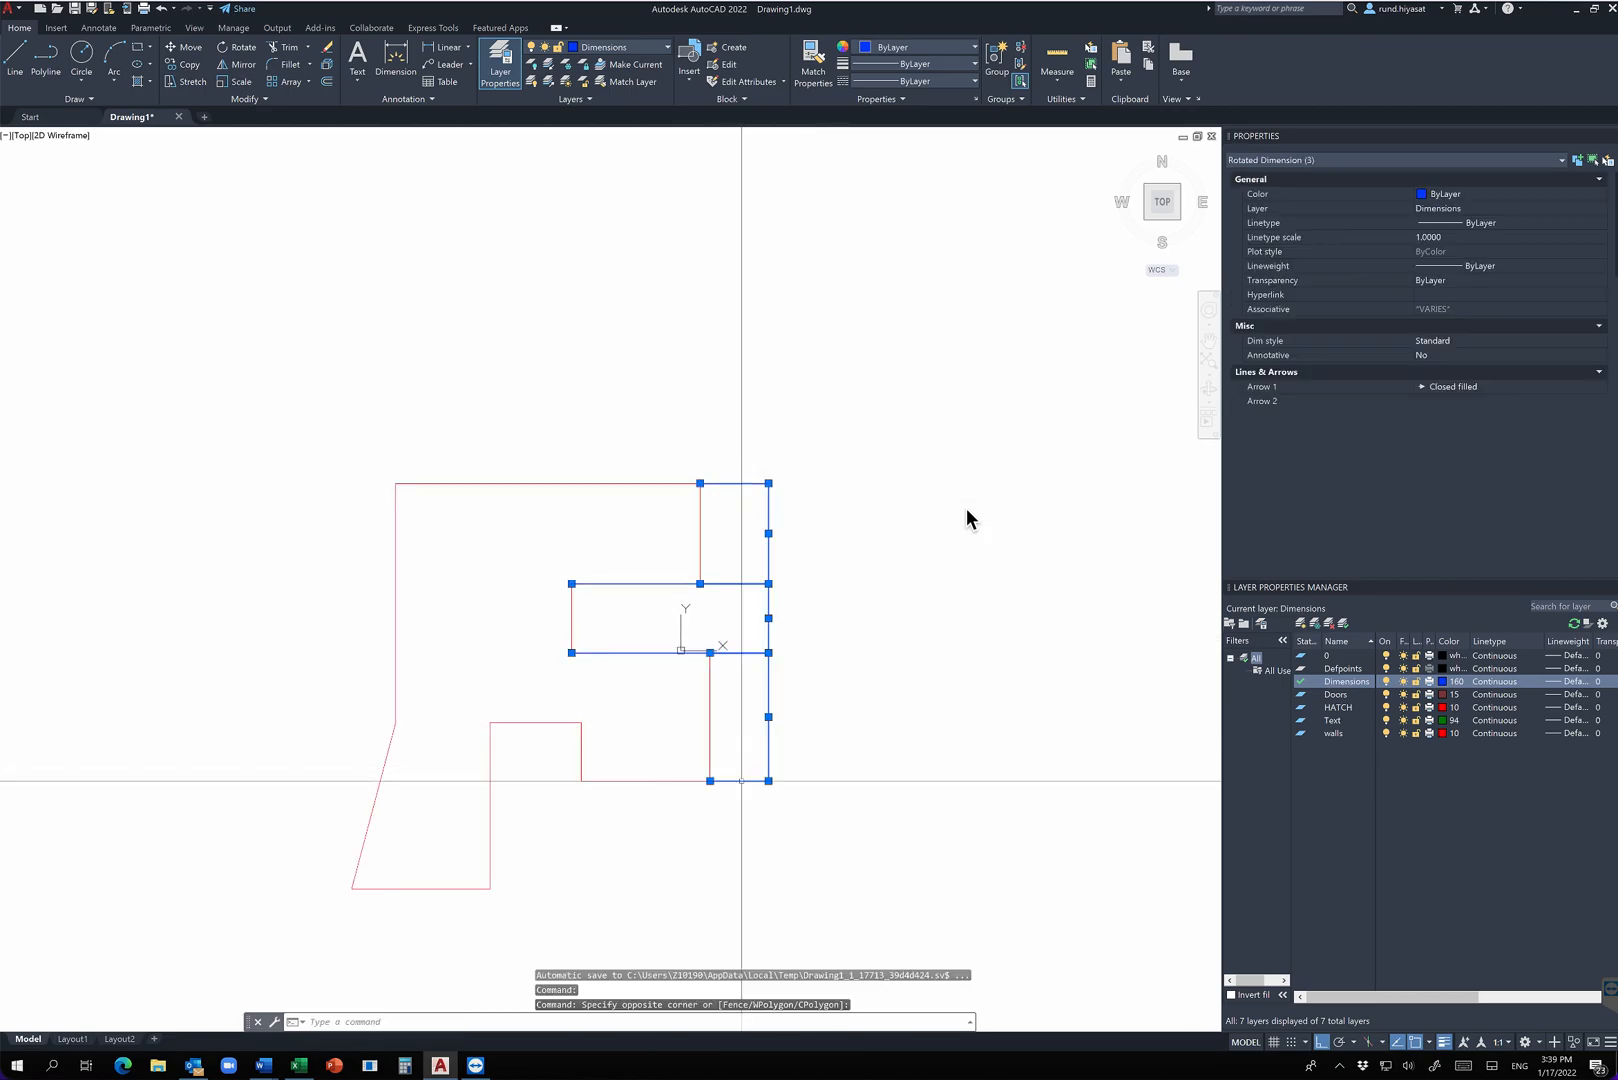
pyautogui.write('E')
pyautogui.press('Return')
# Dimension the outline's upper-right vertical edge with DIM, placing the dimension line outside the shape
pyautogui.write('D')
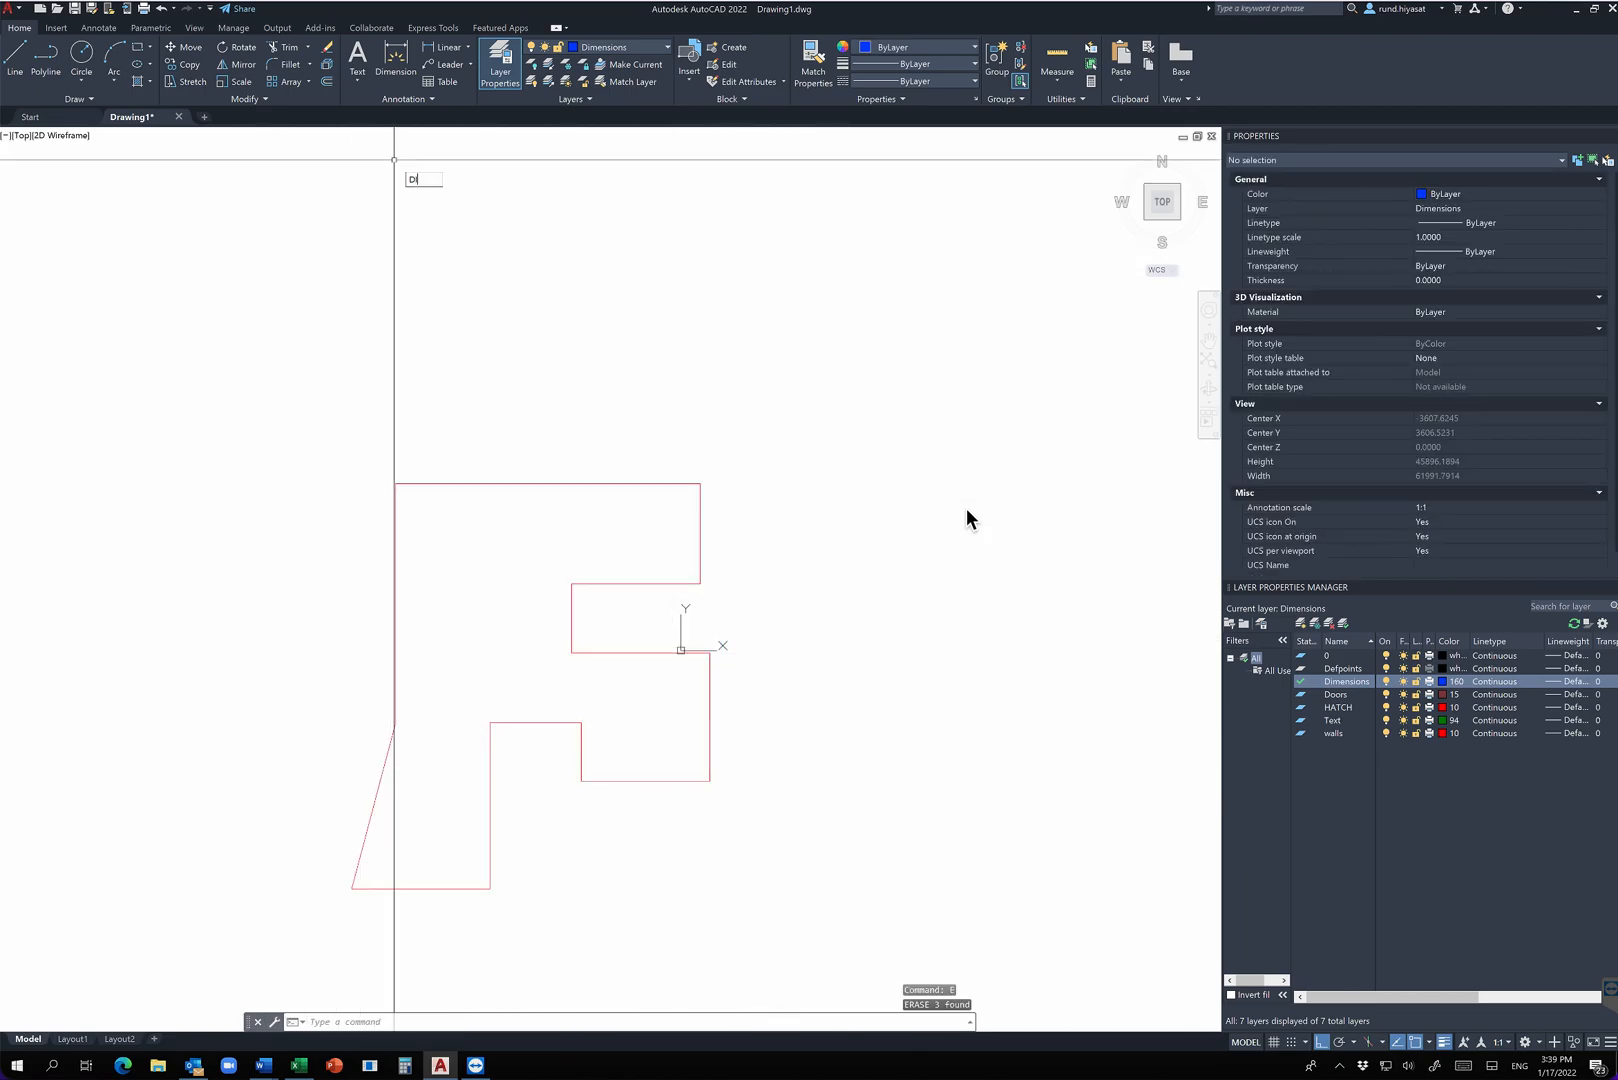
pyautogui.write('IM')
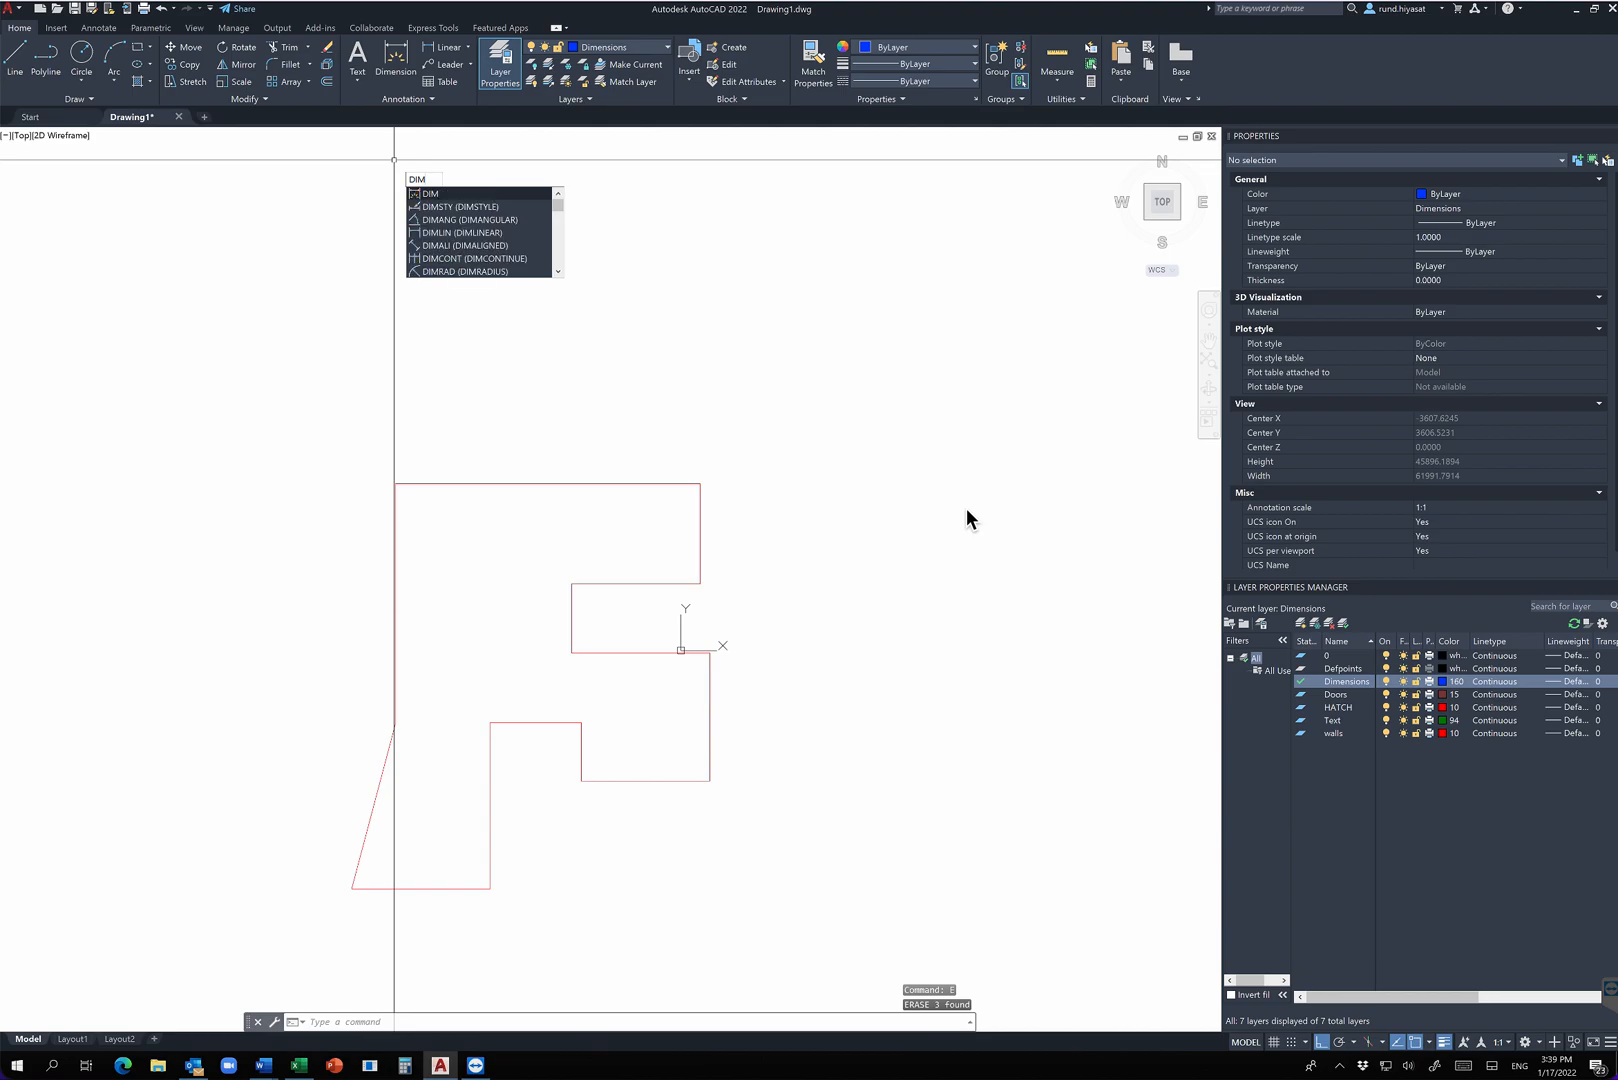
pyautogui.press('Return')
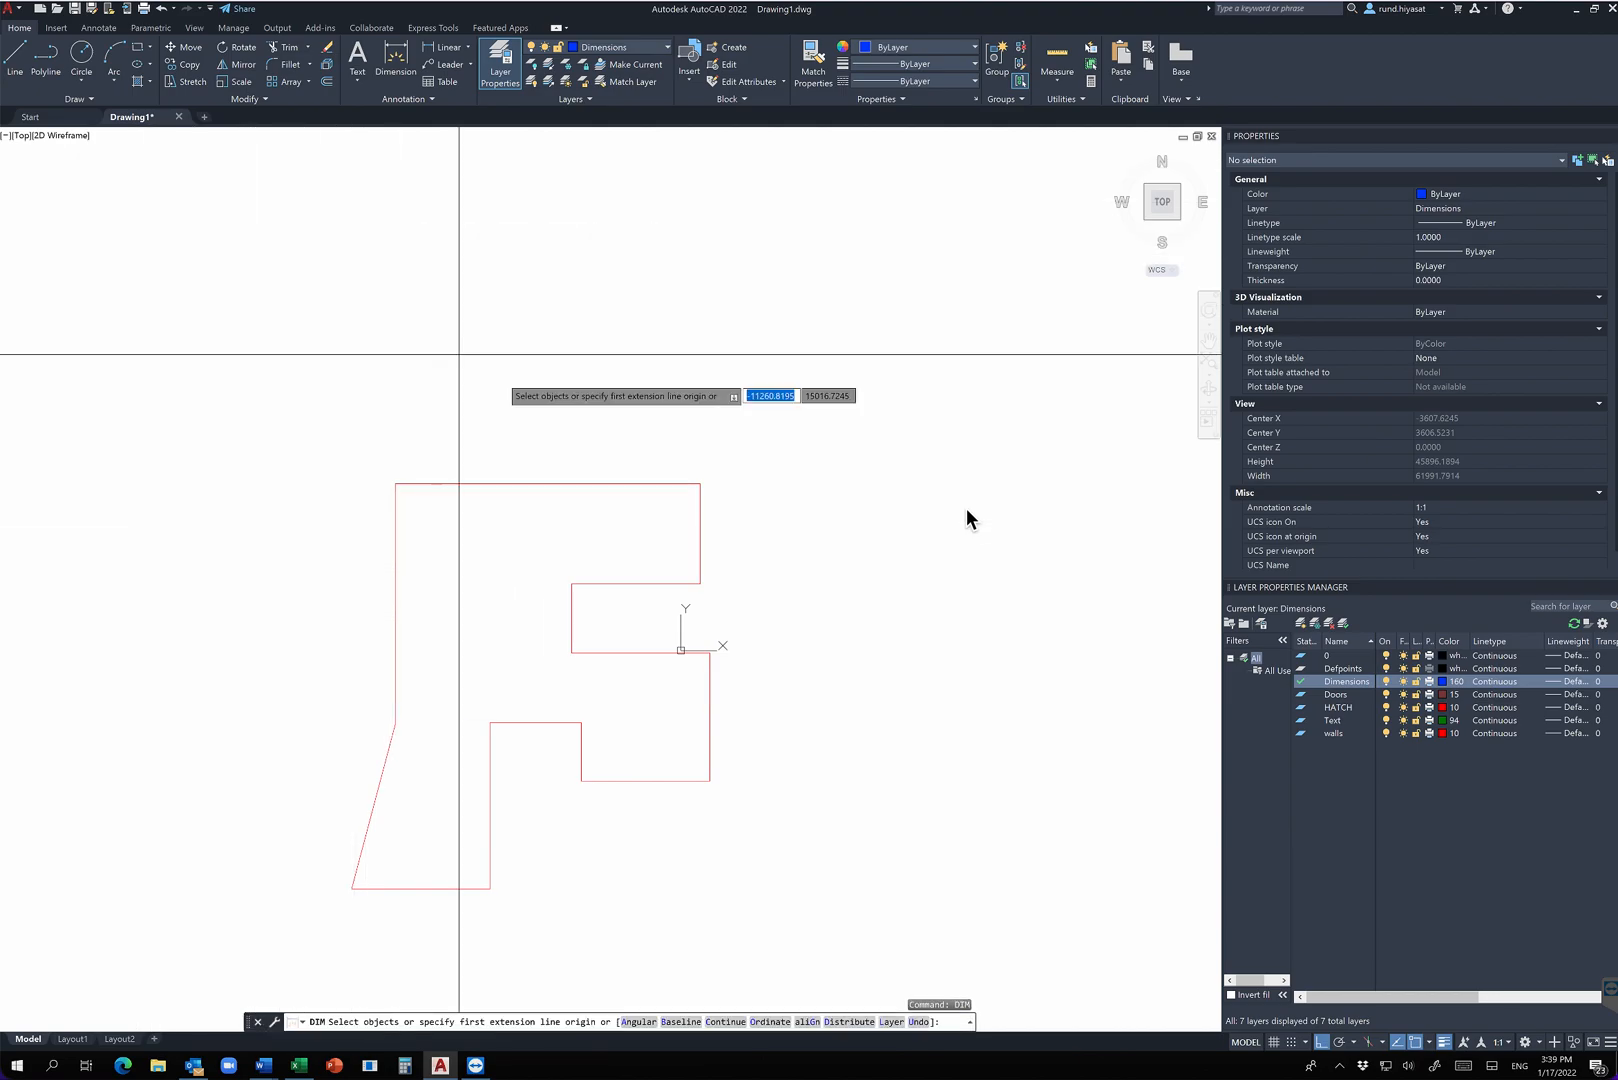
pyautogui.click(700, 484)
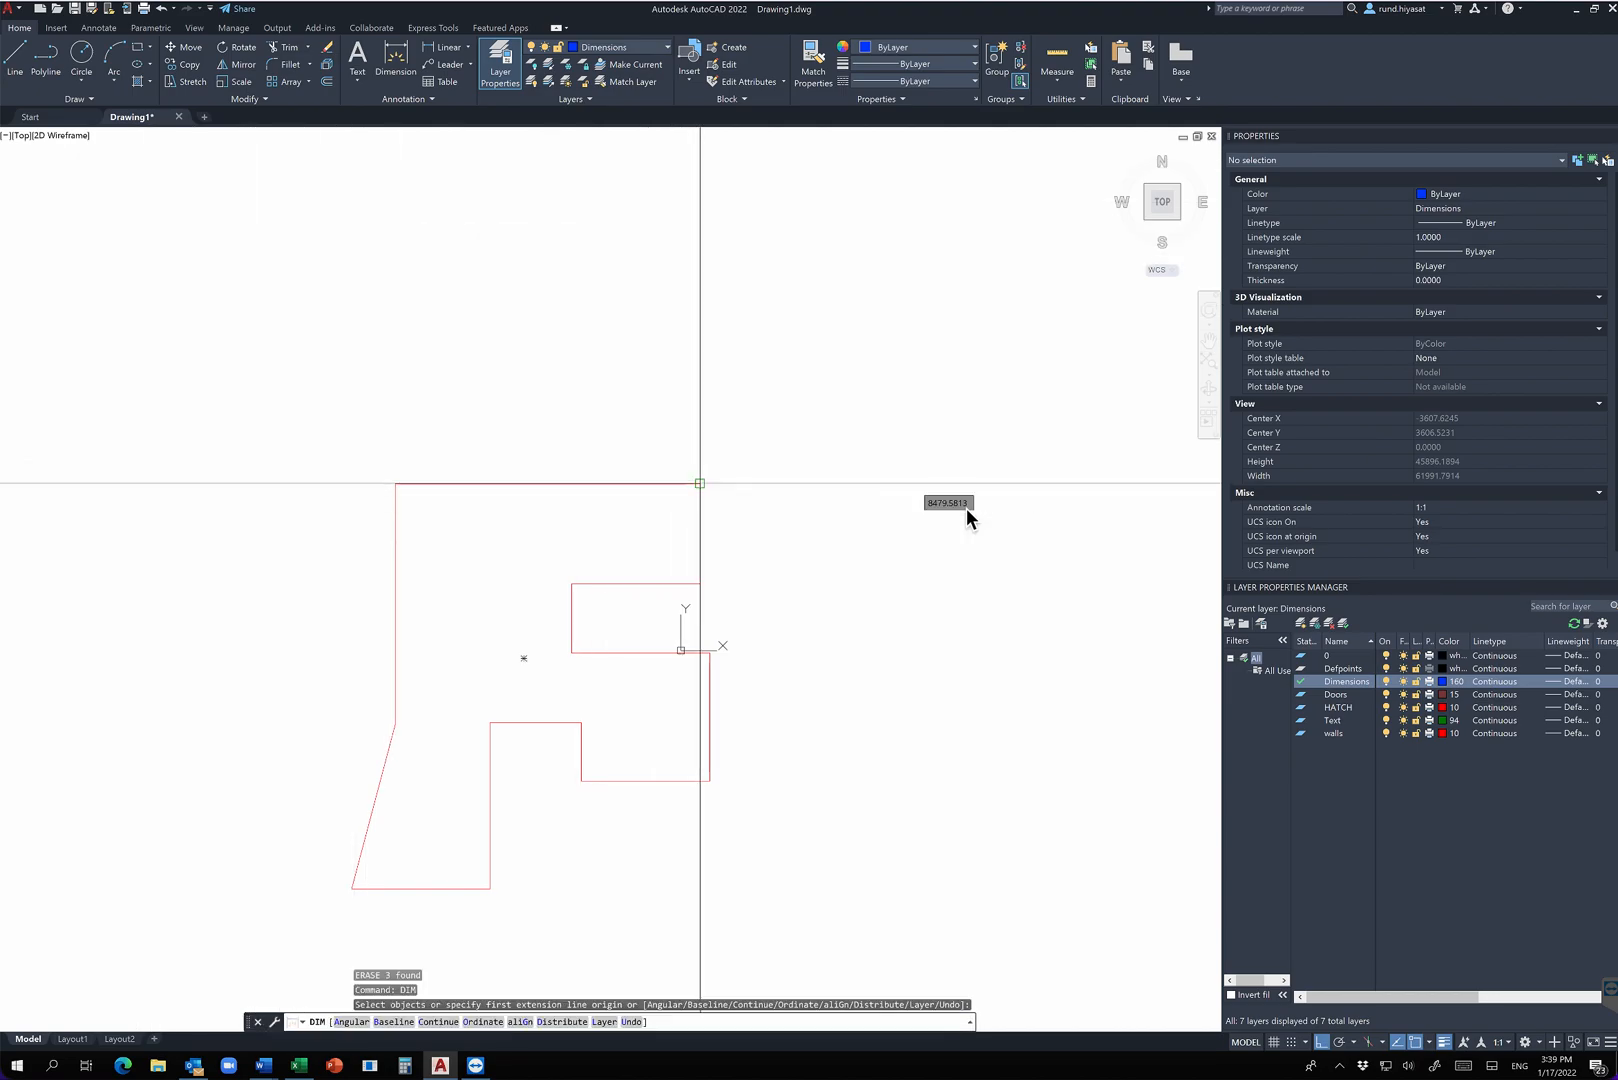
pyautogui.click(700, 583)
pyautogui.click(788, 549)
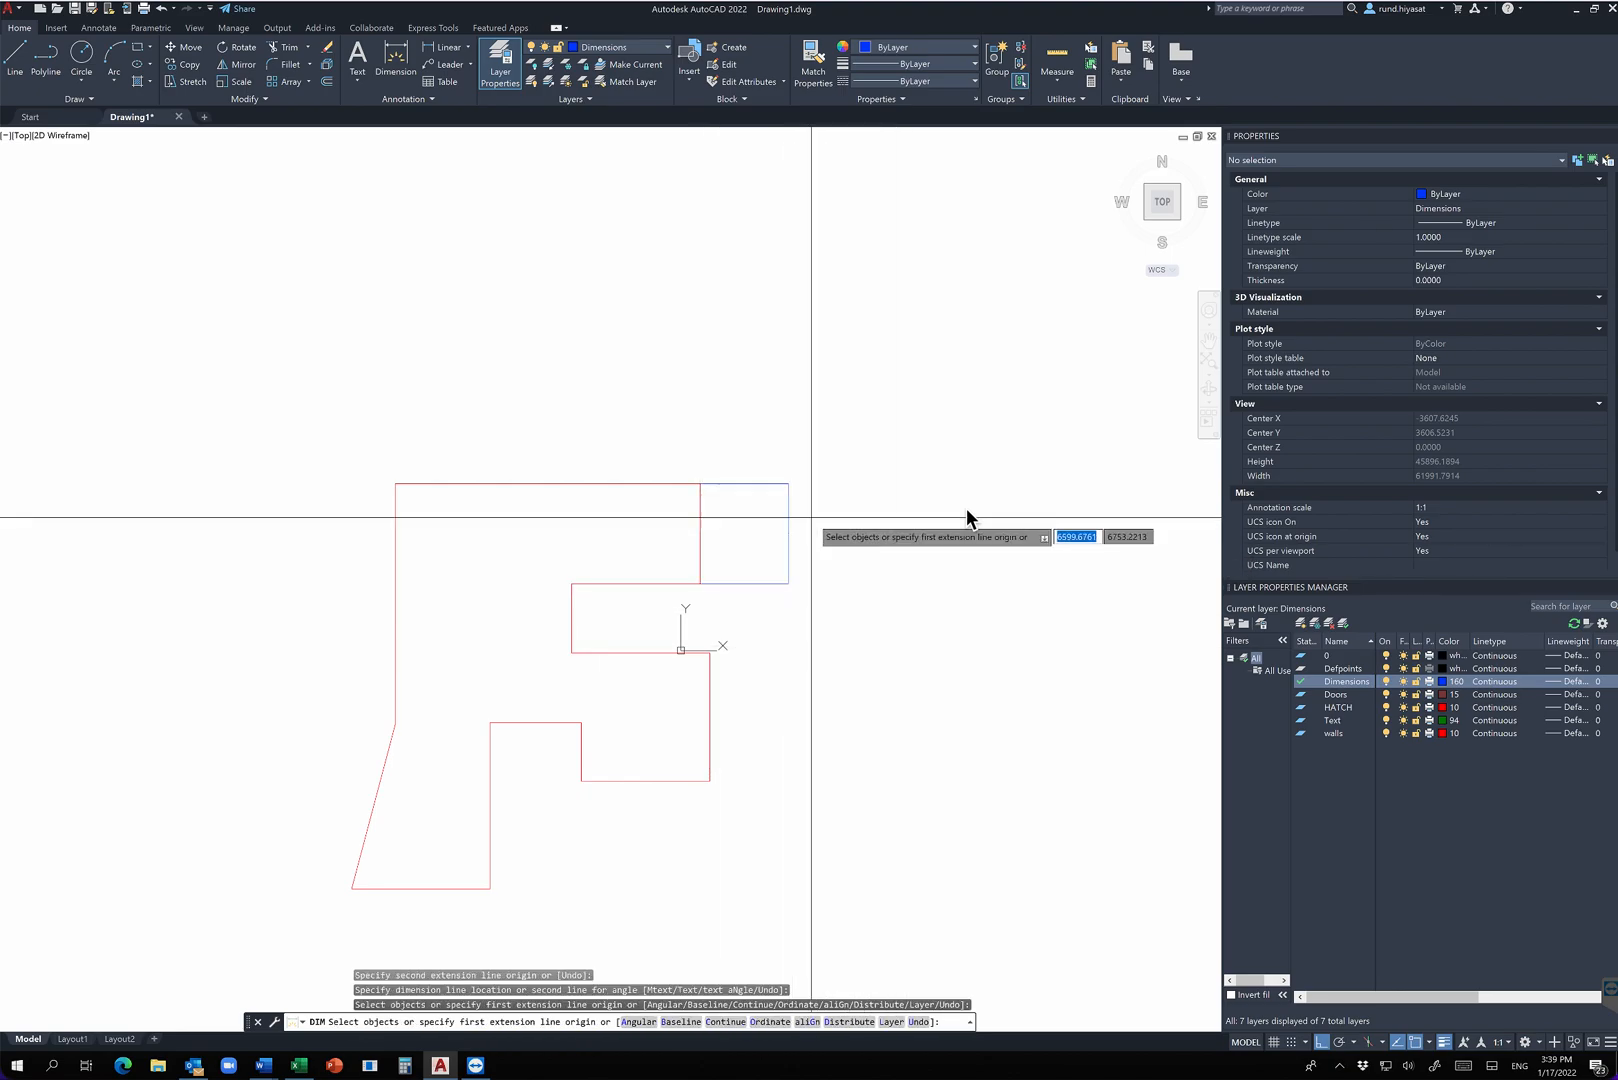
pyautogui.press('Return')
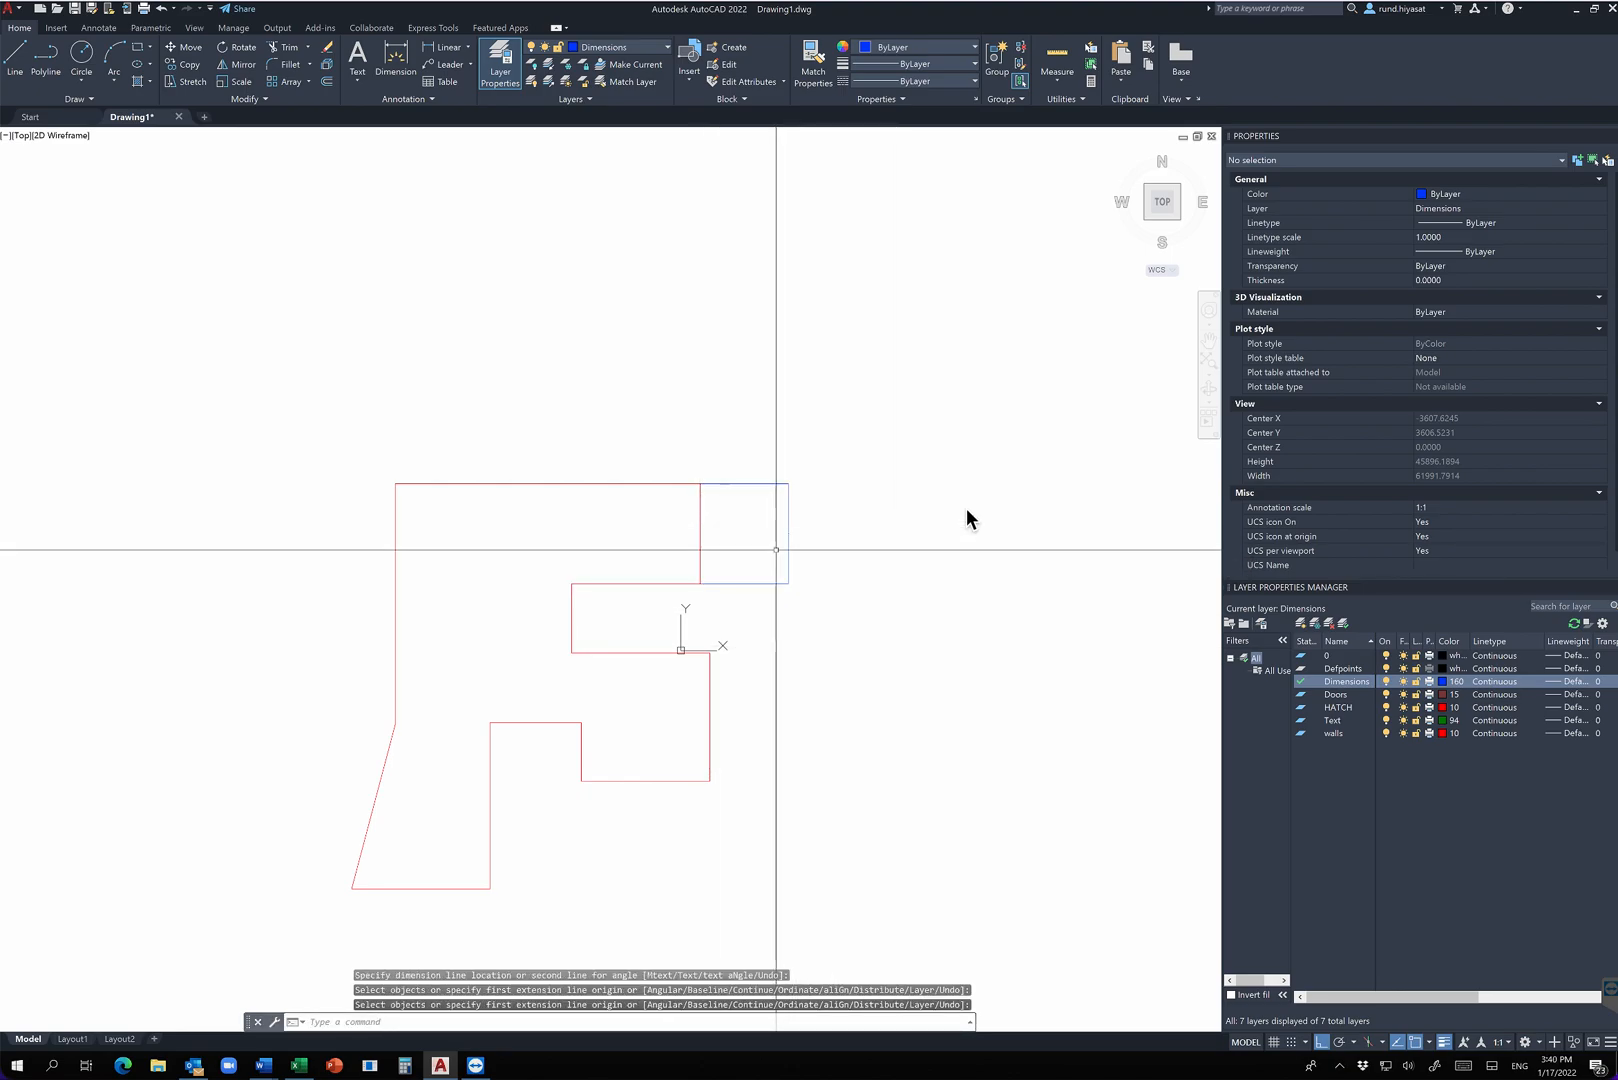
# Examine the new dimension's text up close and select the dimension to check its style properties
pyautogui.scroll(15, 776, 549)
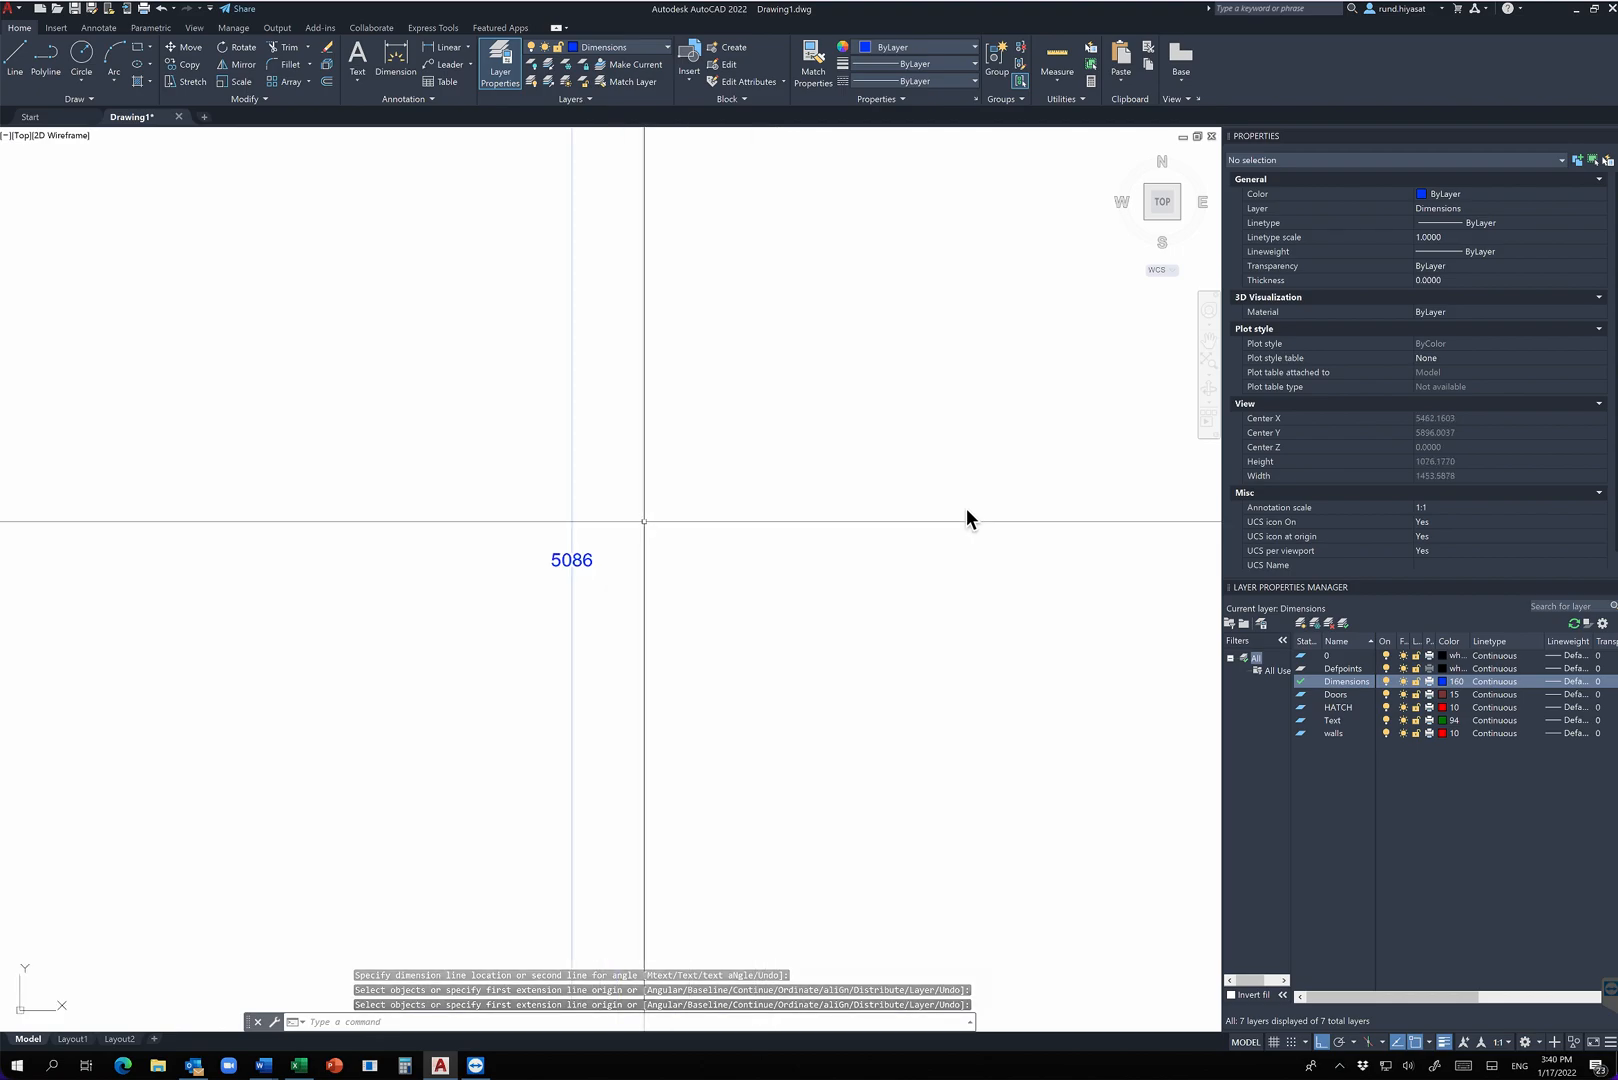
pyautogui.scroll(2, 620, 543)
pyautogui.click(619, 543)
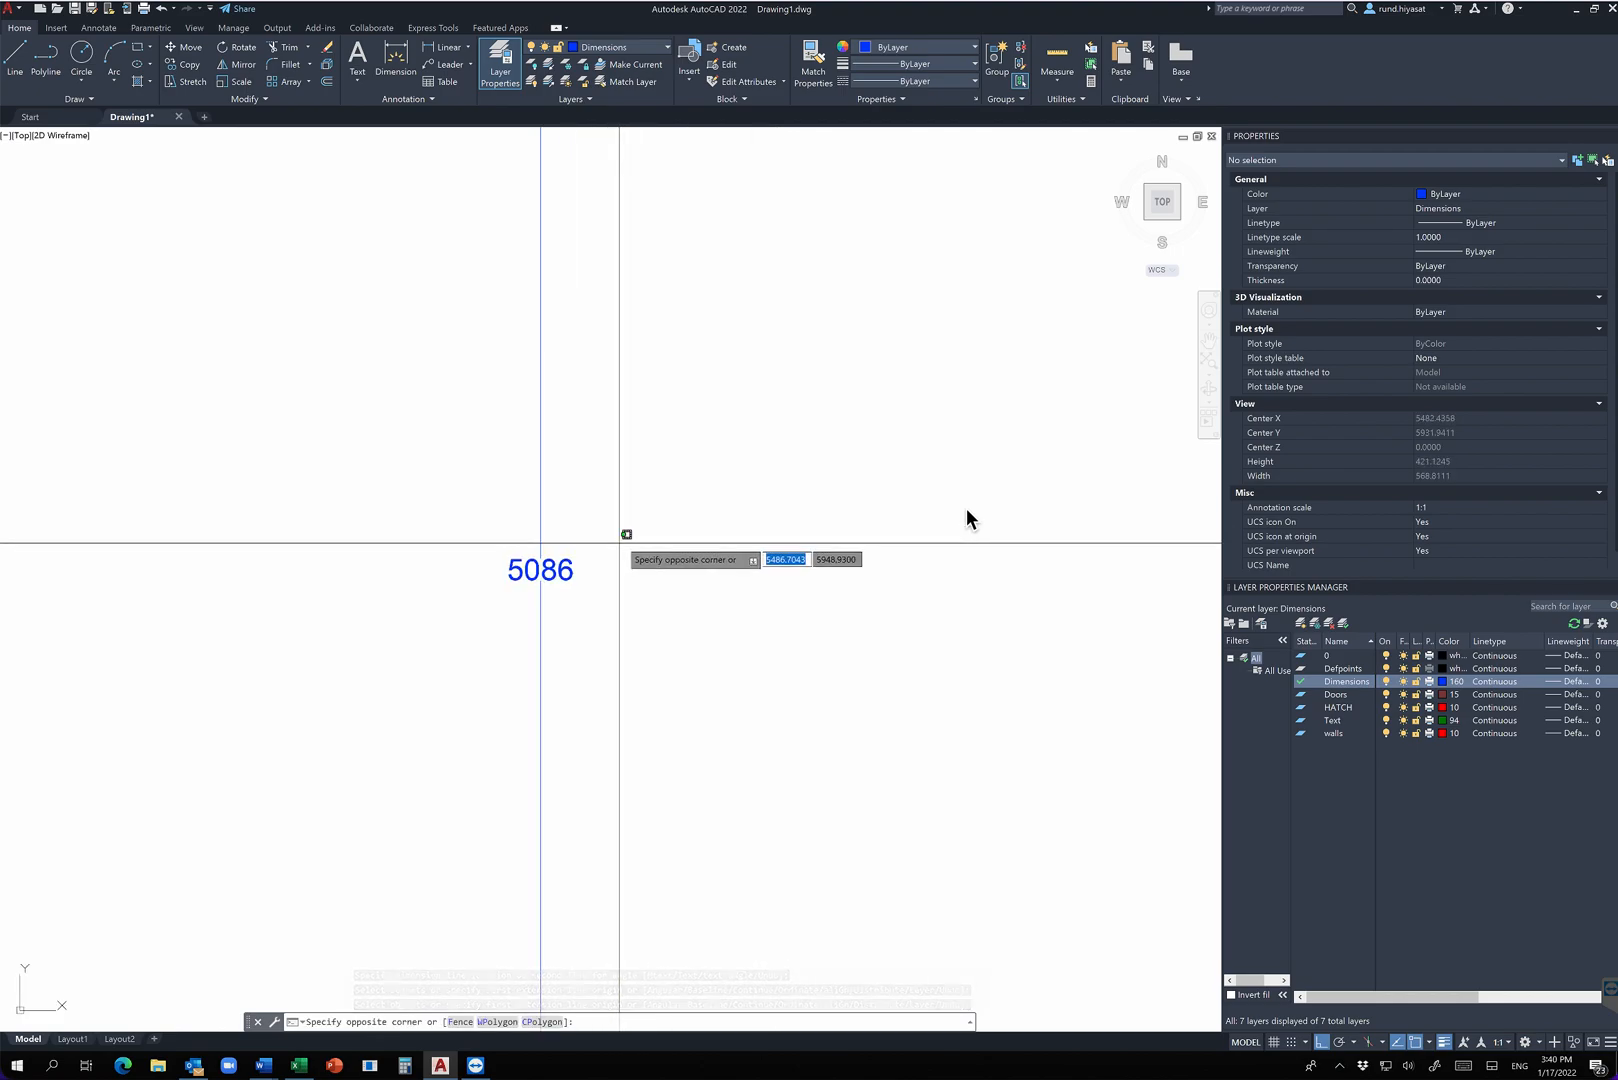
pyautogui.click(632, 515)
pyautogui.write('d')
pyautogui.press('Escape')
pyautogui.press('Escape')
pyautogui.click(587, 526)
pyautogui.click(473, 608)
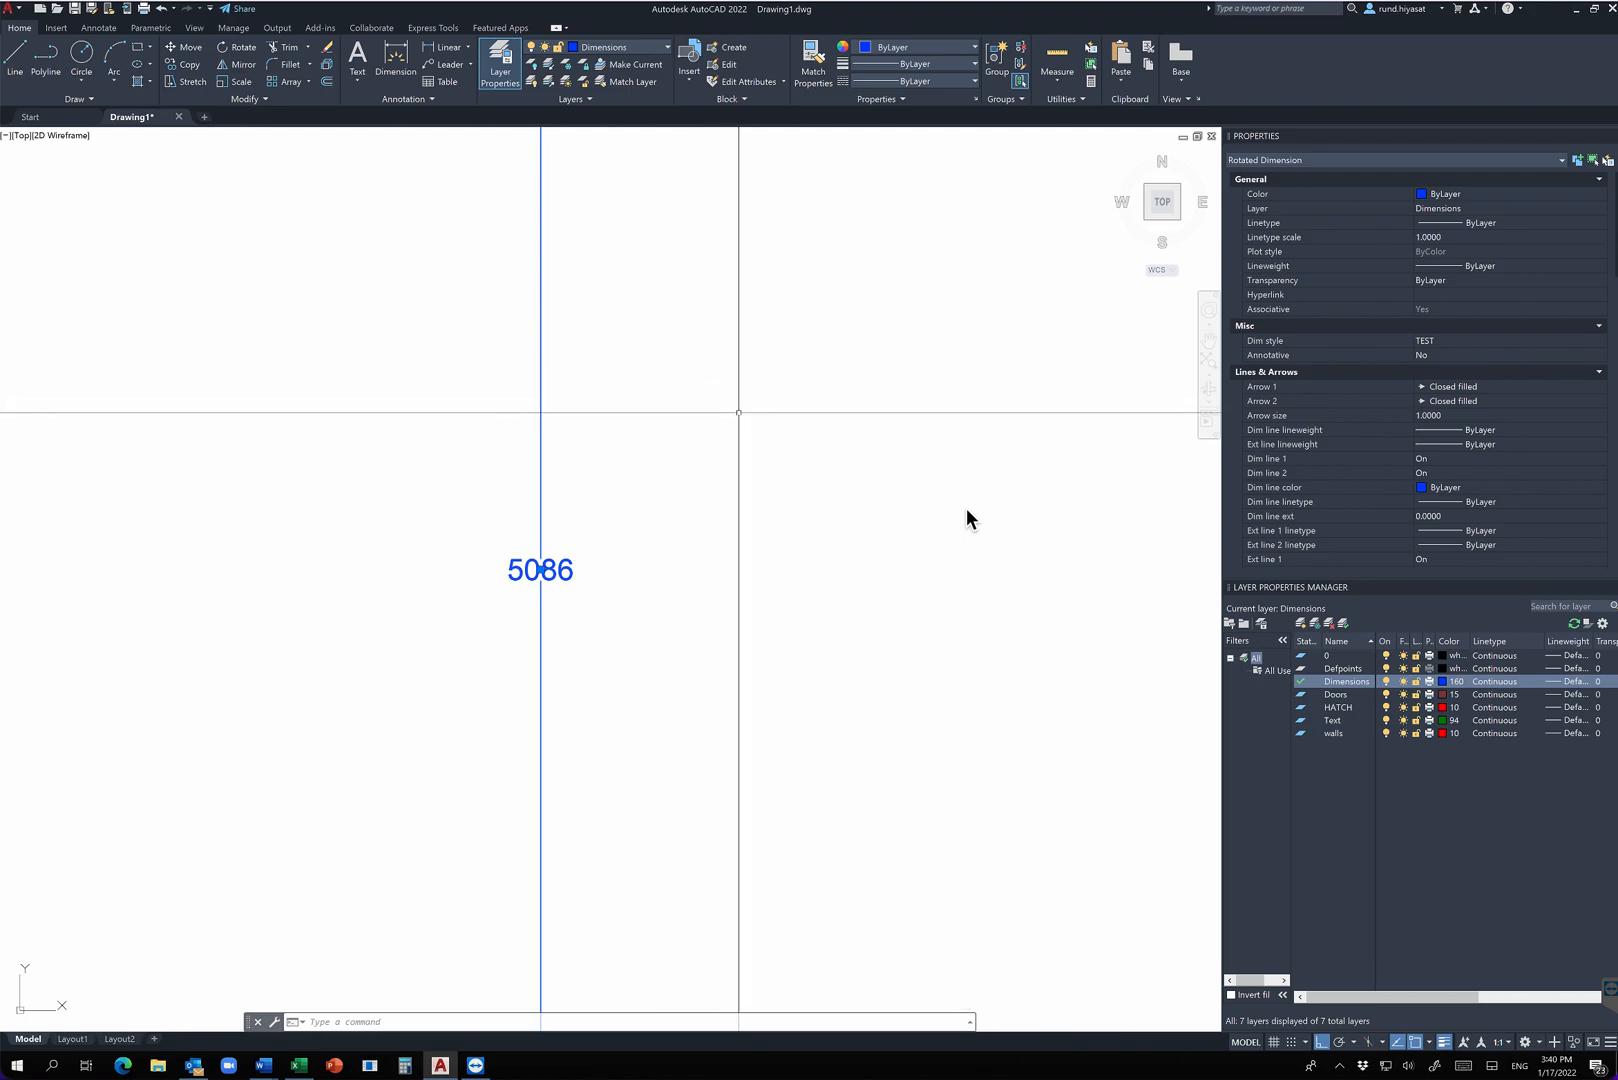
# Modify the TEST dimension style and set its text height to 50
pyautogui.write('DIMSTY')
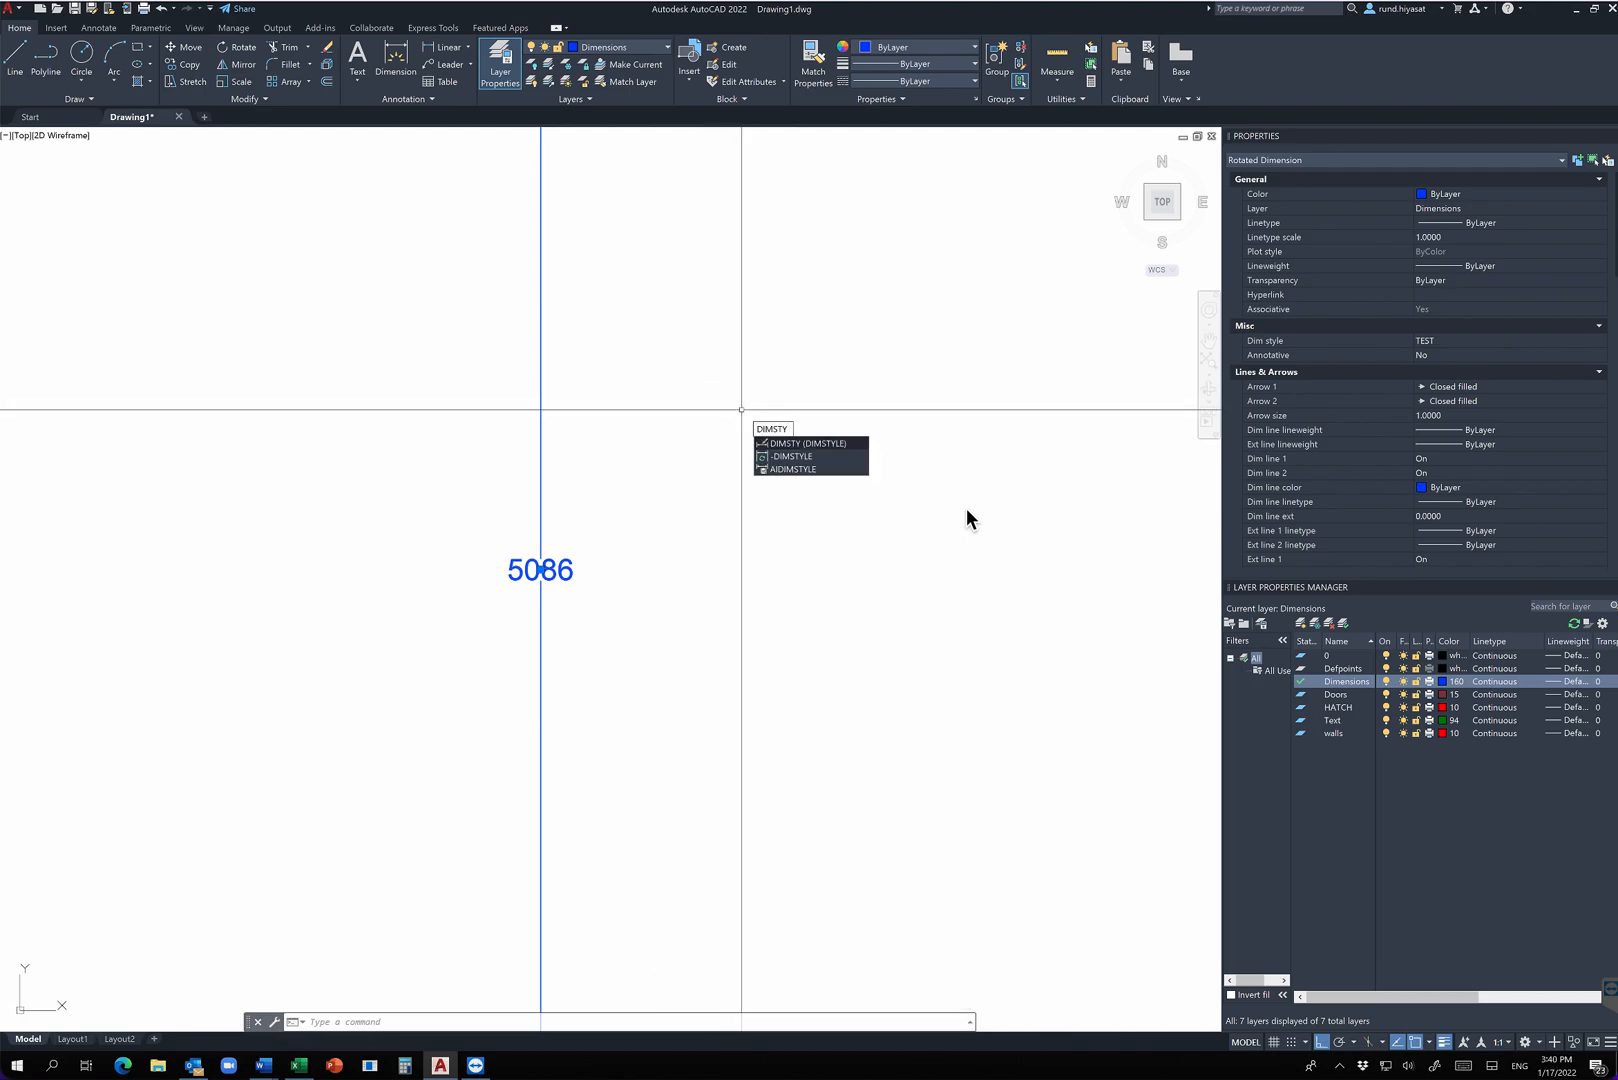
pyautogui.press('Return')
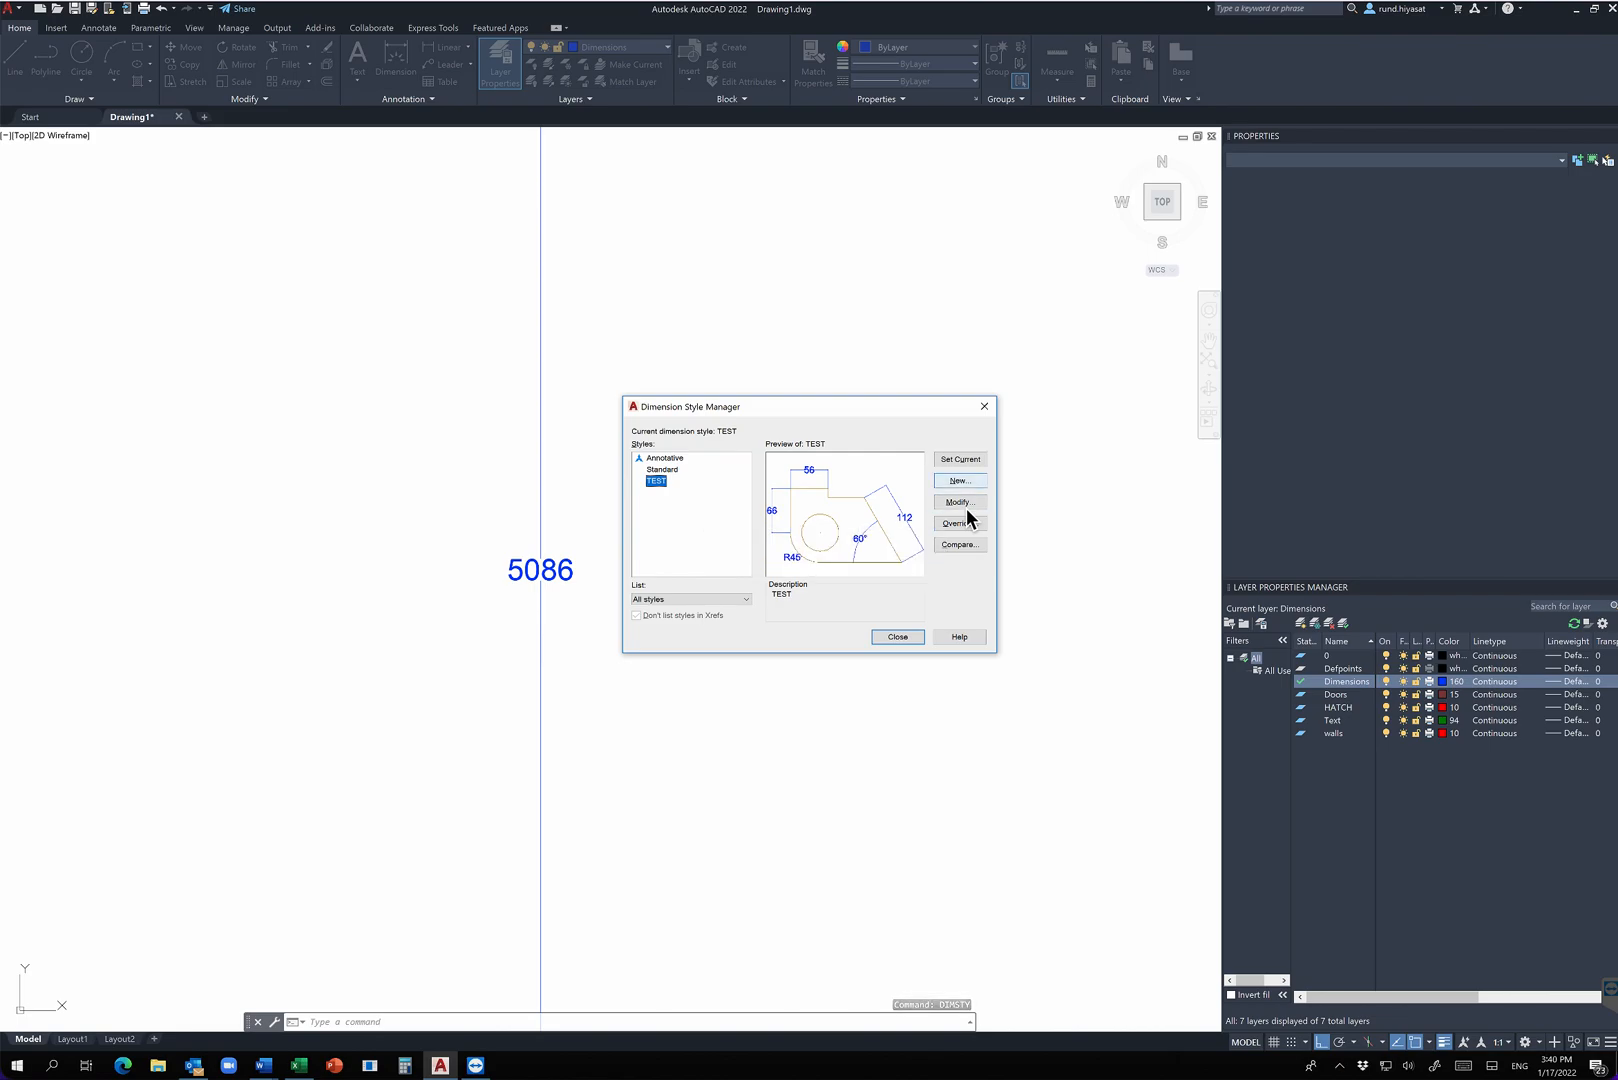
pyautogui.click(966, 509)
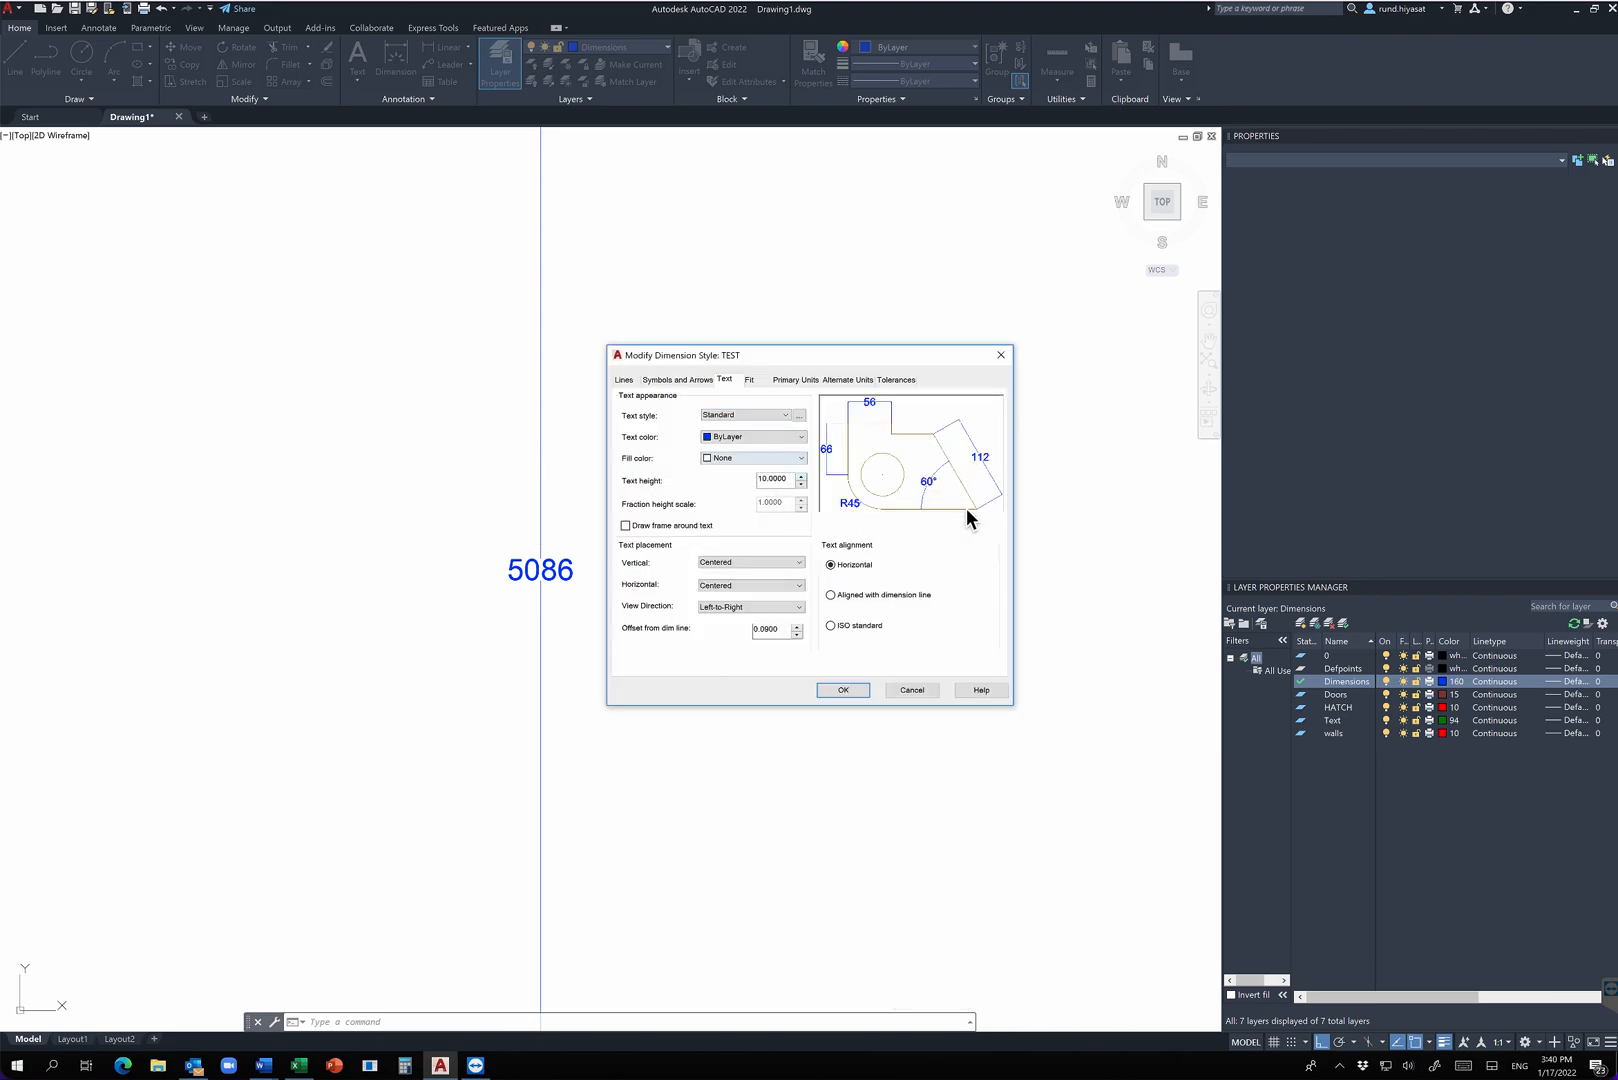
pyautogui.moveTo(789, 479); pyautogui.dragTo(763, 479)
pyautogui.write('50')
pyautogui.press('Return')
# Set the TEST style's arrow size to 50
pyautogui.click(677, 379)
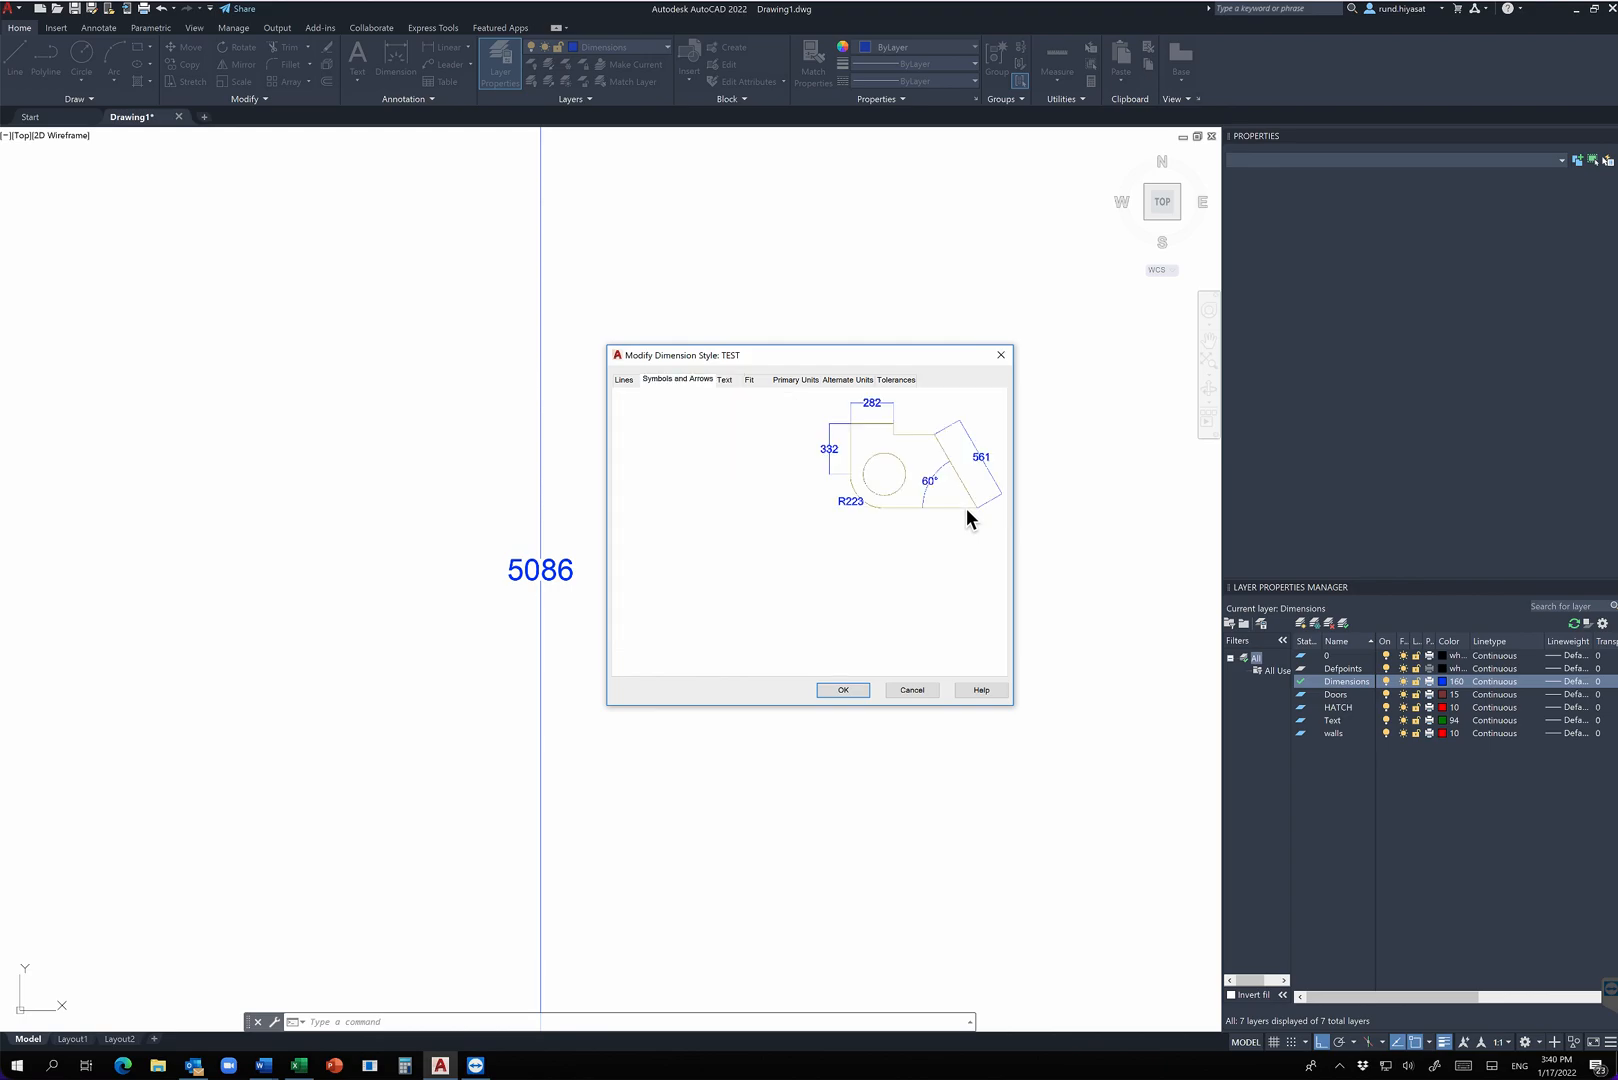
pyautogui.doubleClick(640, 518)
pyautogui.write('50')
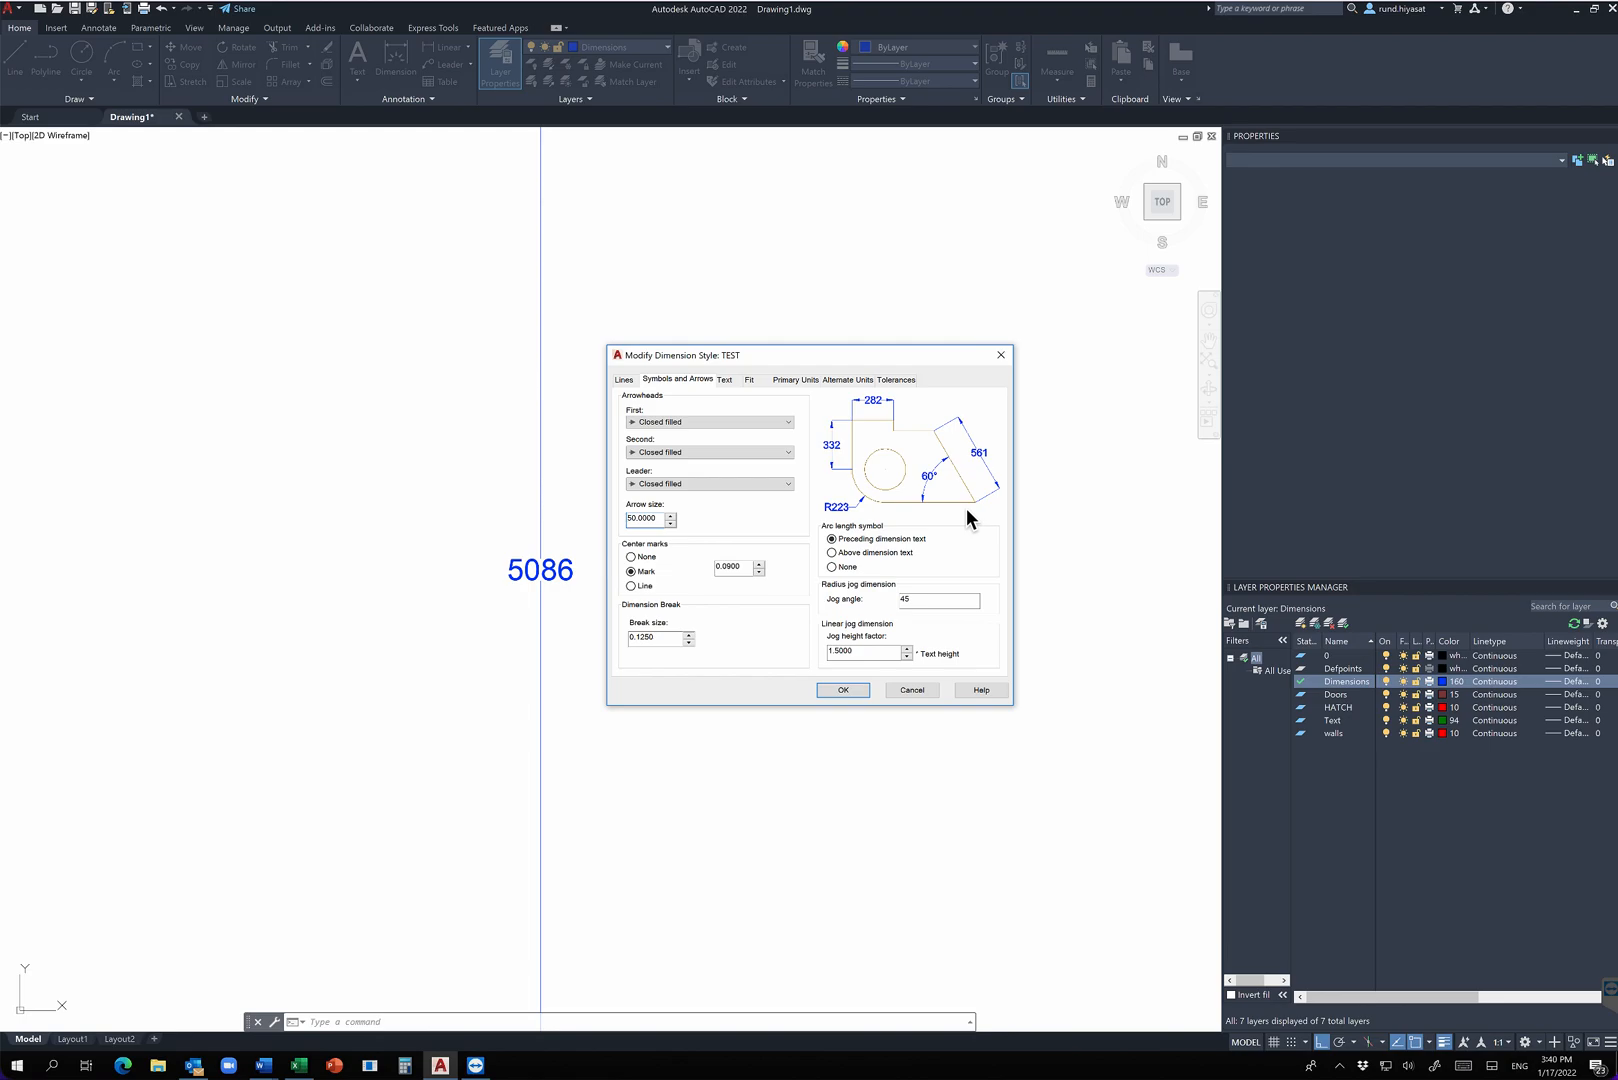
# Apply the TEST style changes, close the Dimension Style Manager and check the existing dimension on the outline
pyautogui.press('Return')
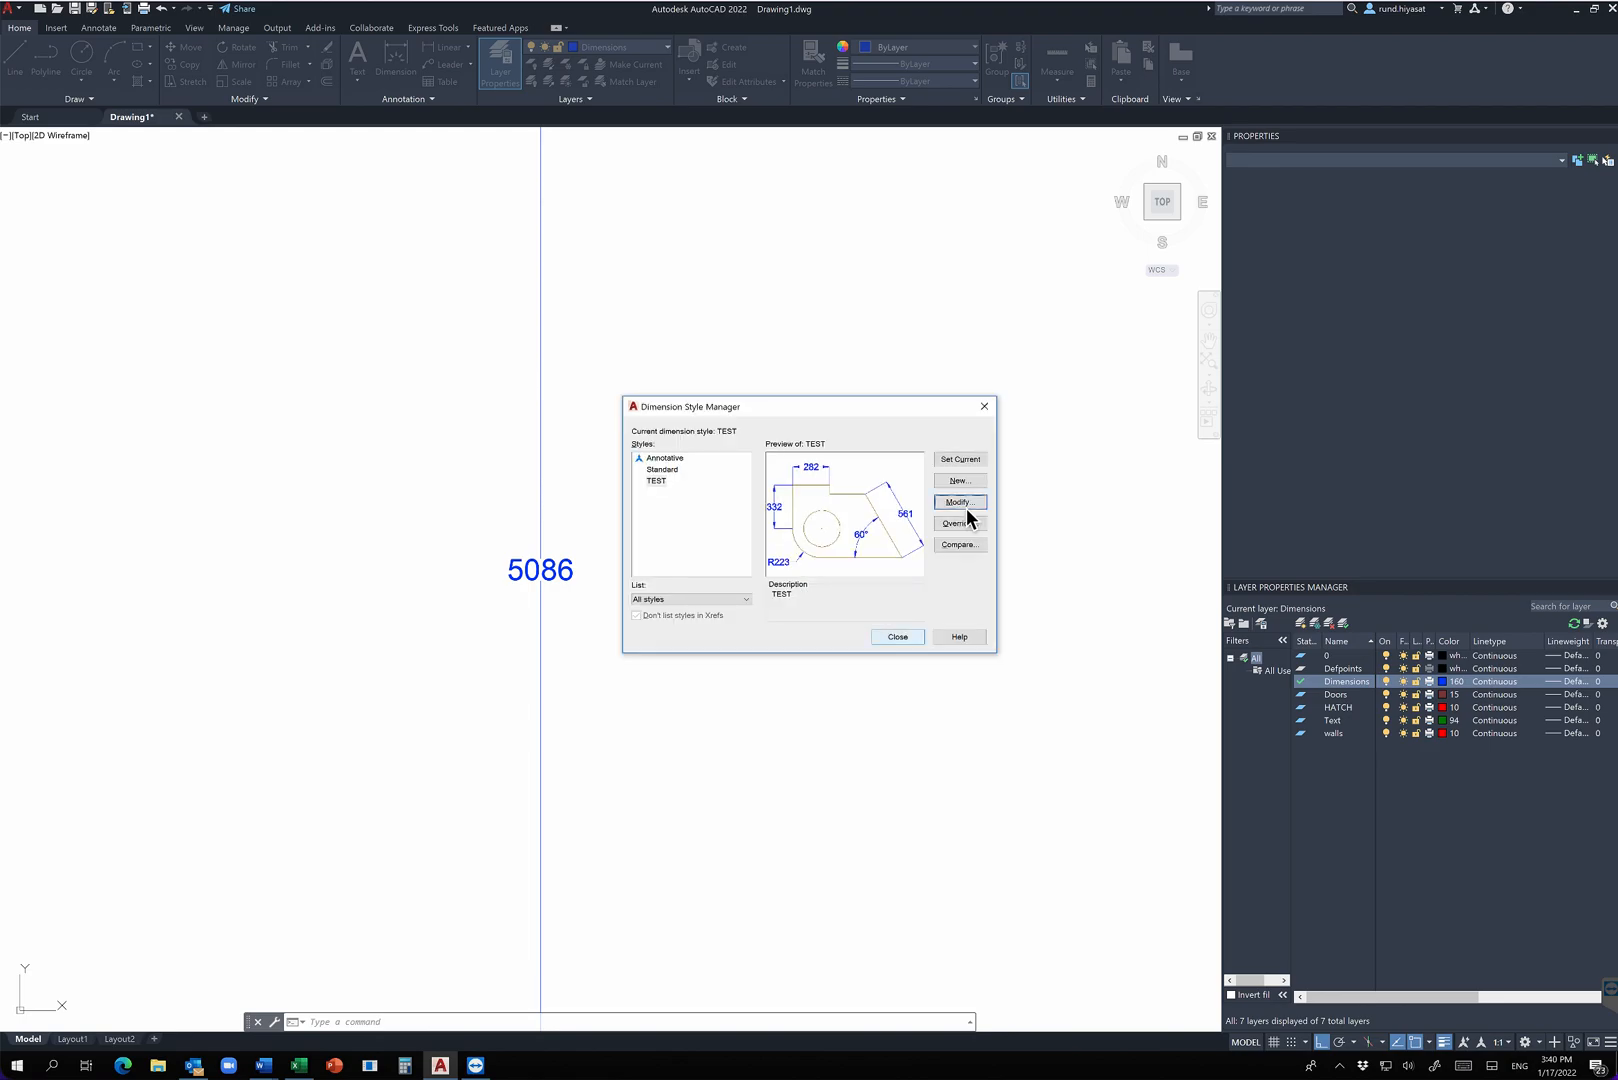
pyautogui.click(898, 637)
pyautogui.scroll(-15, 842, 637)
pyautogui.scroll(2, 935, 656)
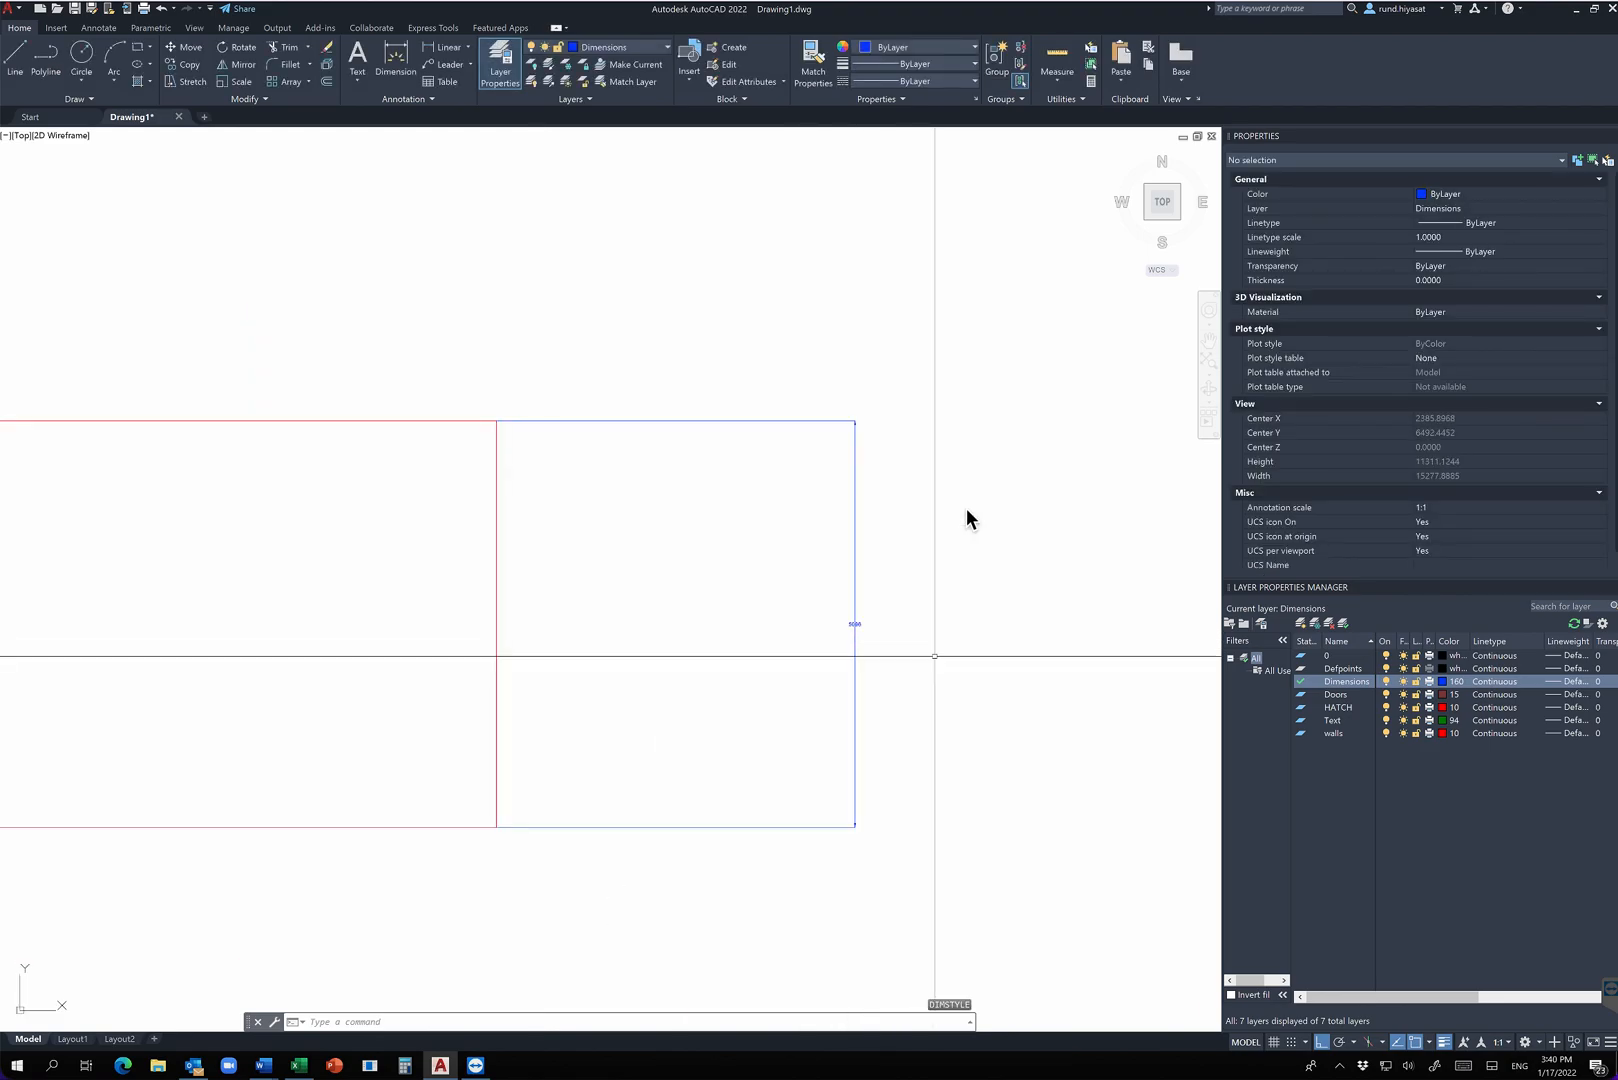
# Modify the TEST dimension style with DIMSTYLE, set its text height to 100 and check the dimension in the drawing
pyautogui.write('DIMSTY')
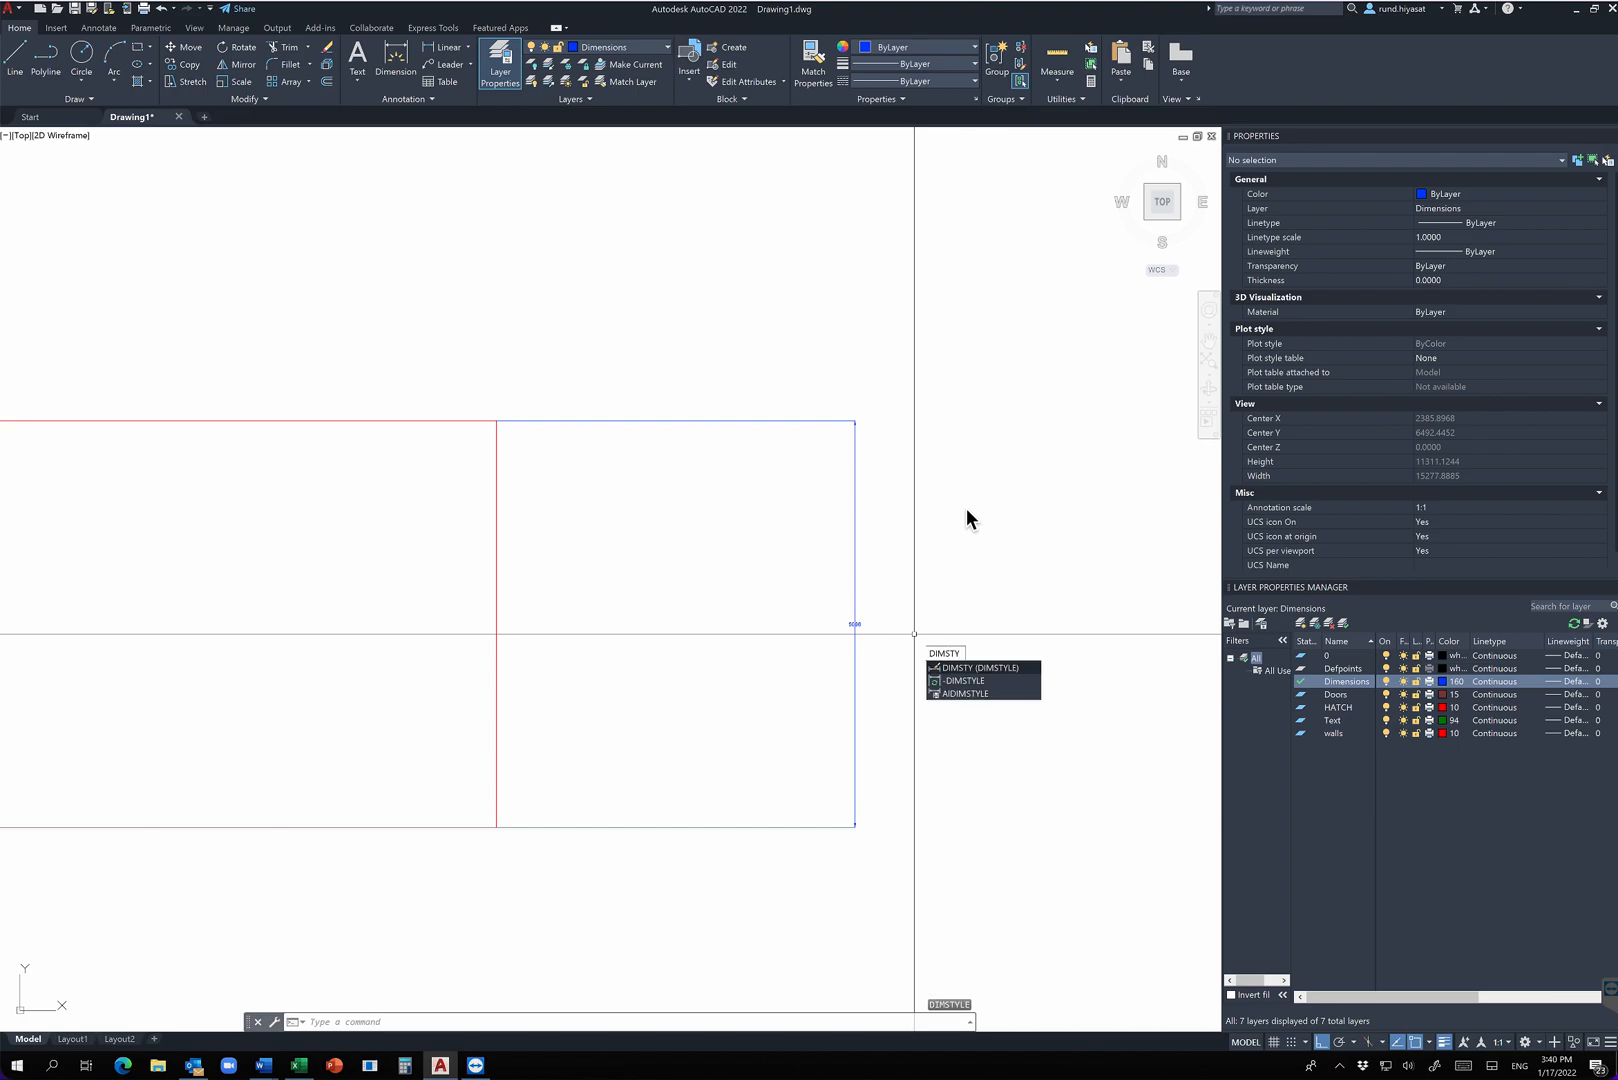
pyautogui.press('Return')
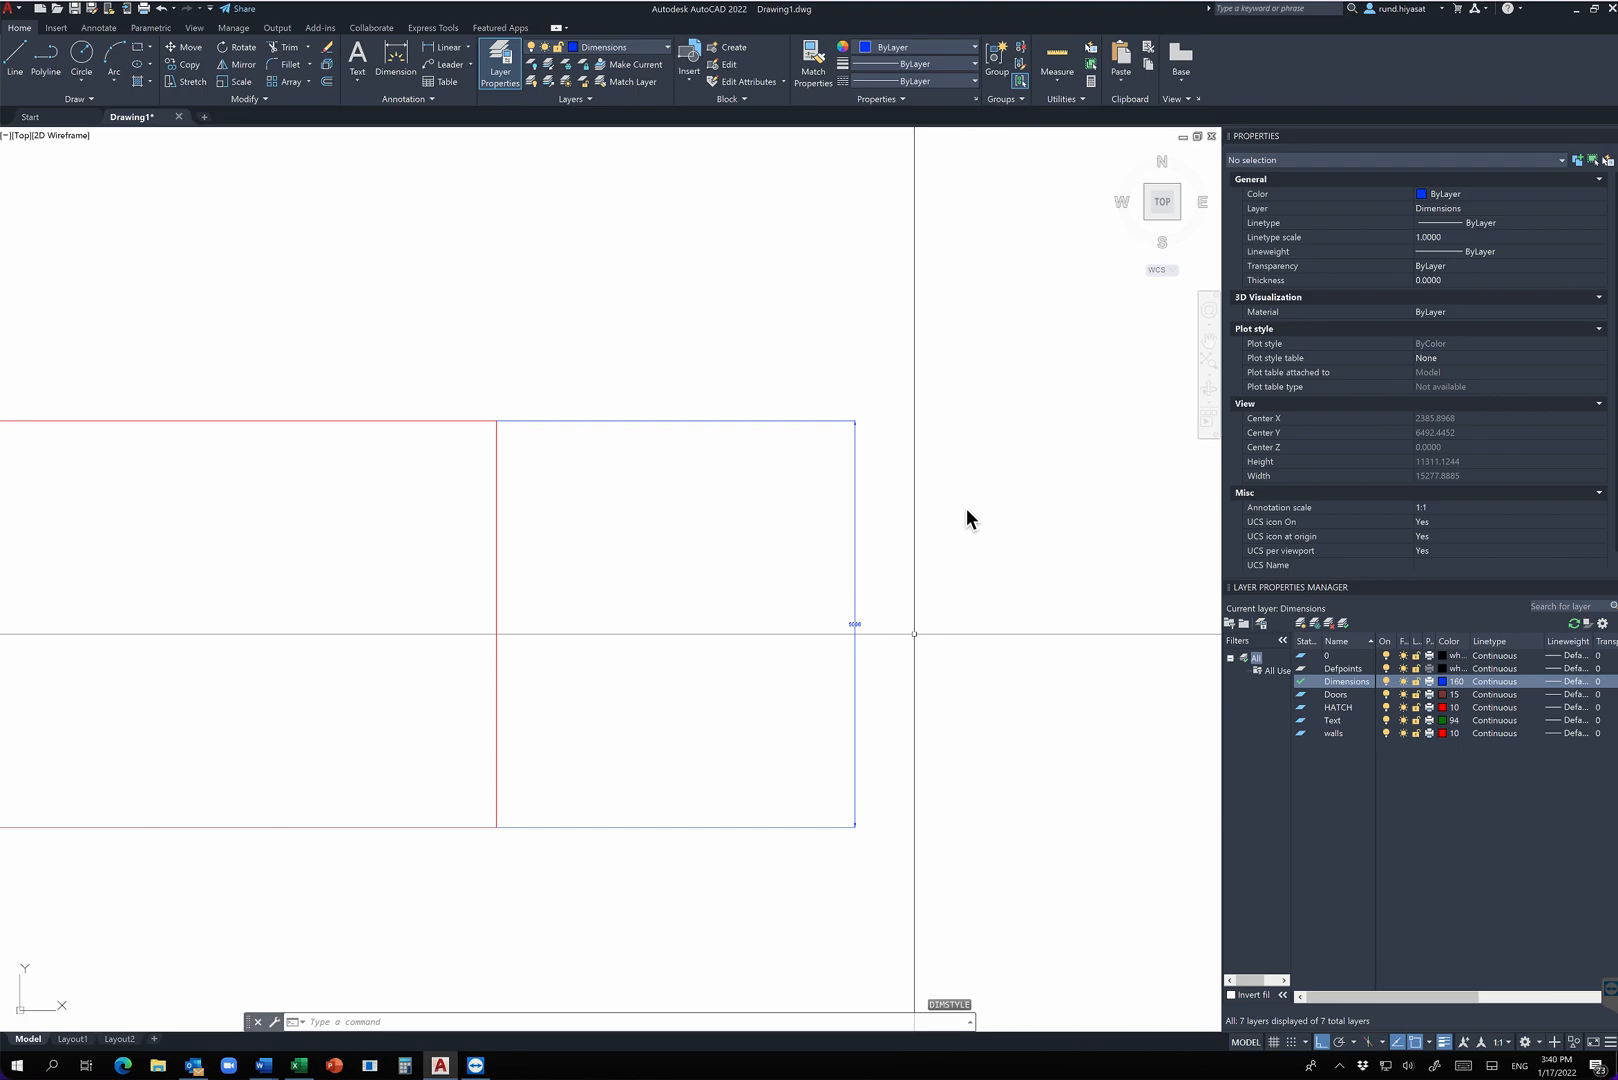
pyautogui.click(966, 508)
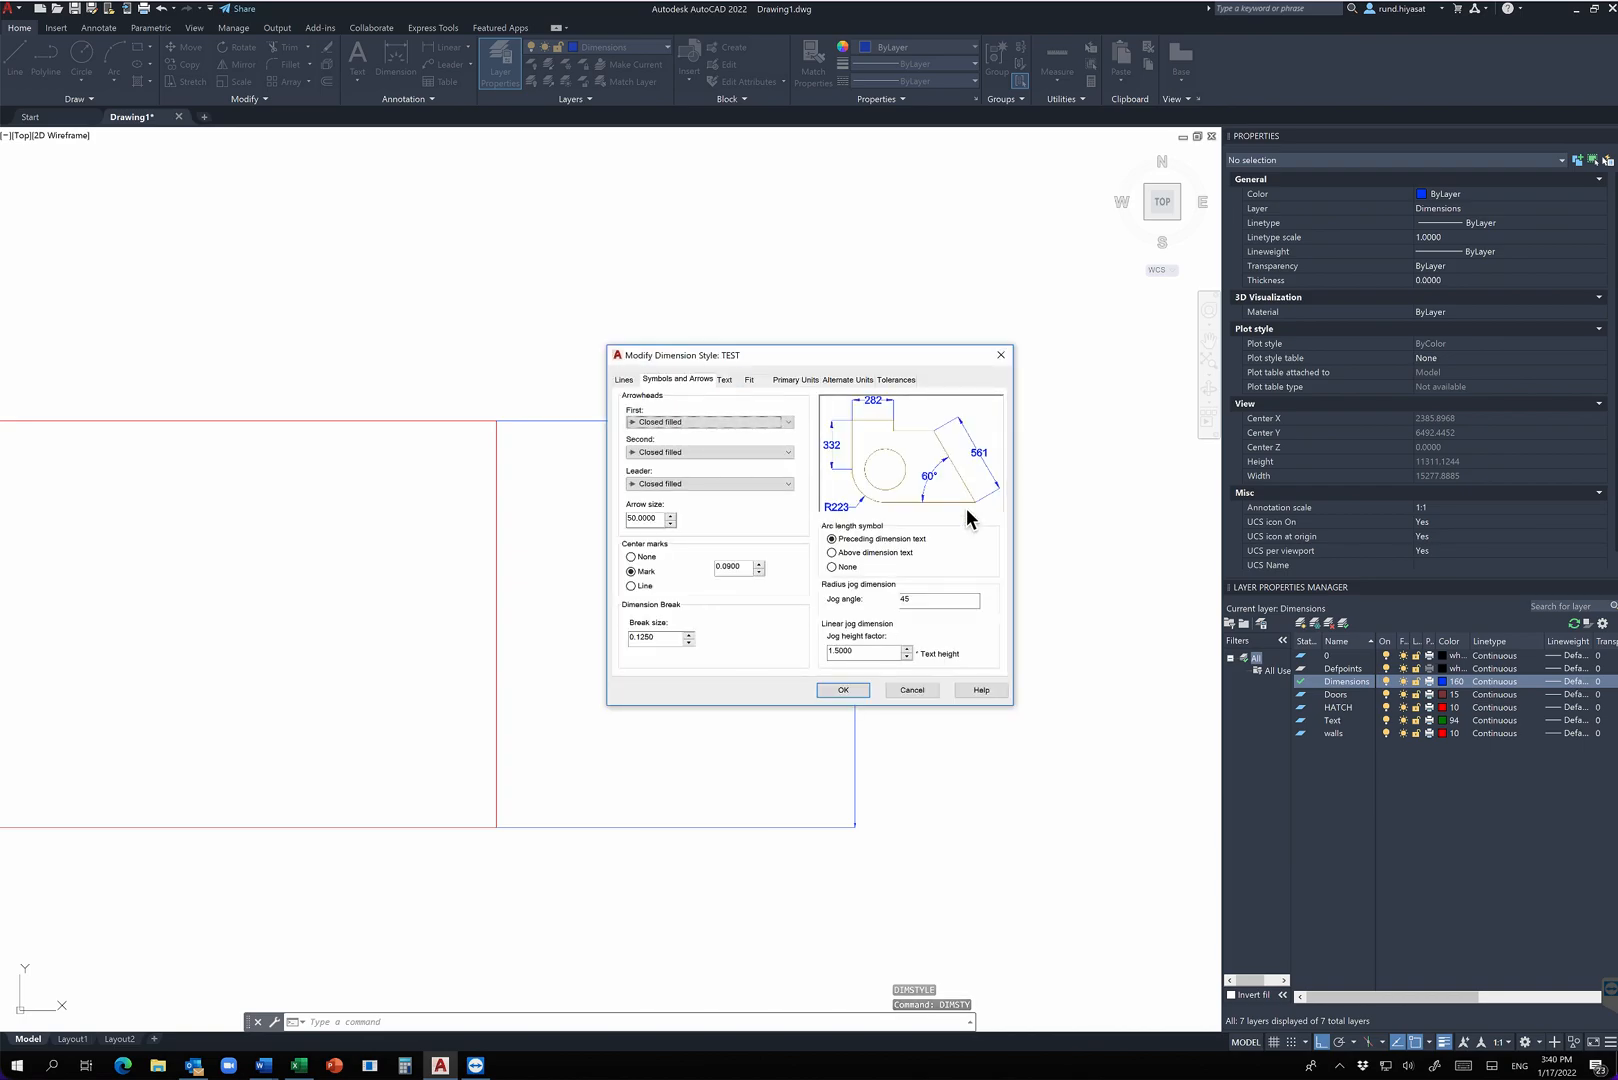
pyautogui.hotkey('ctrl', 'Tab')
pyautogui.press('Tab')
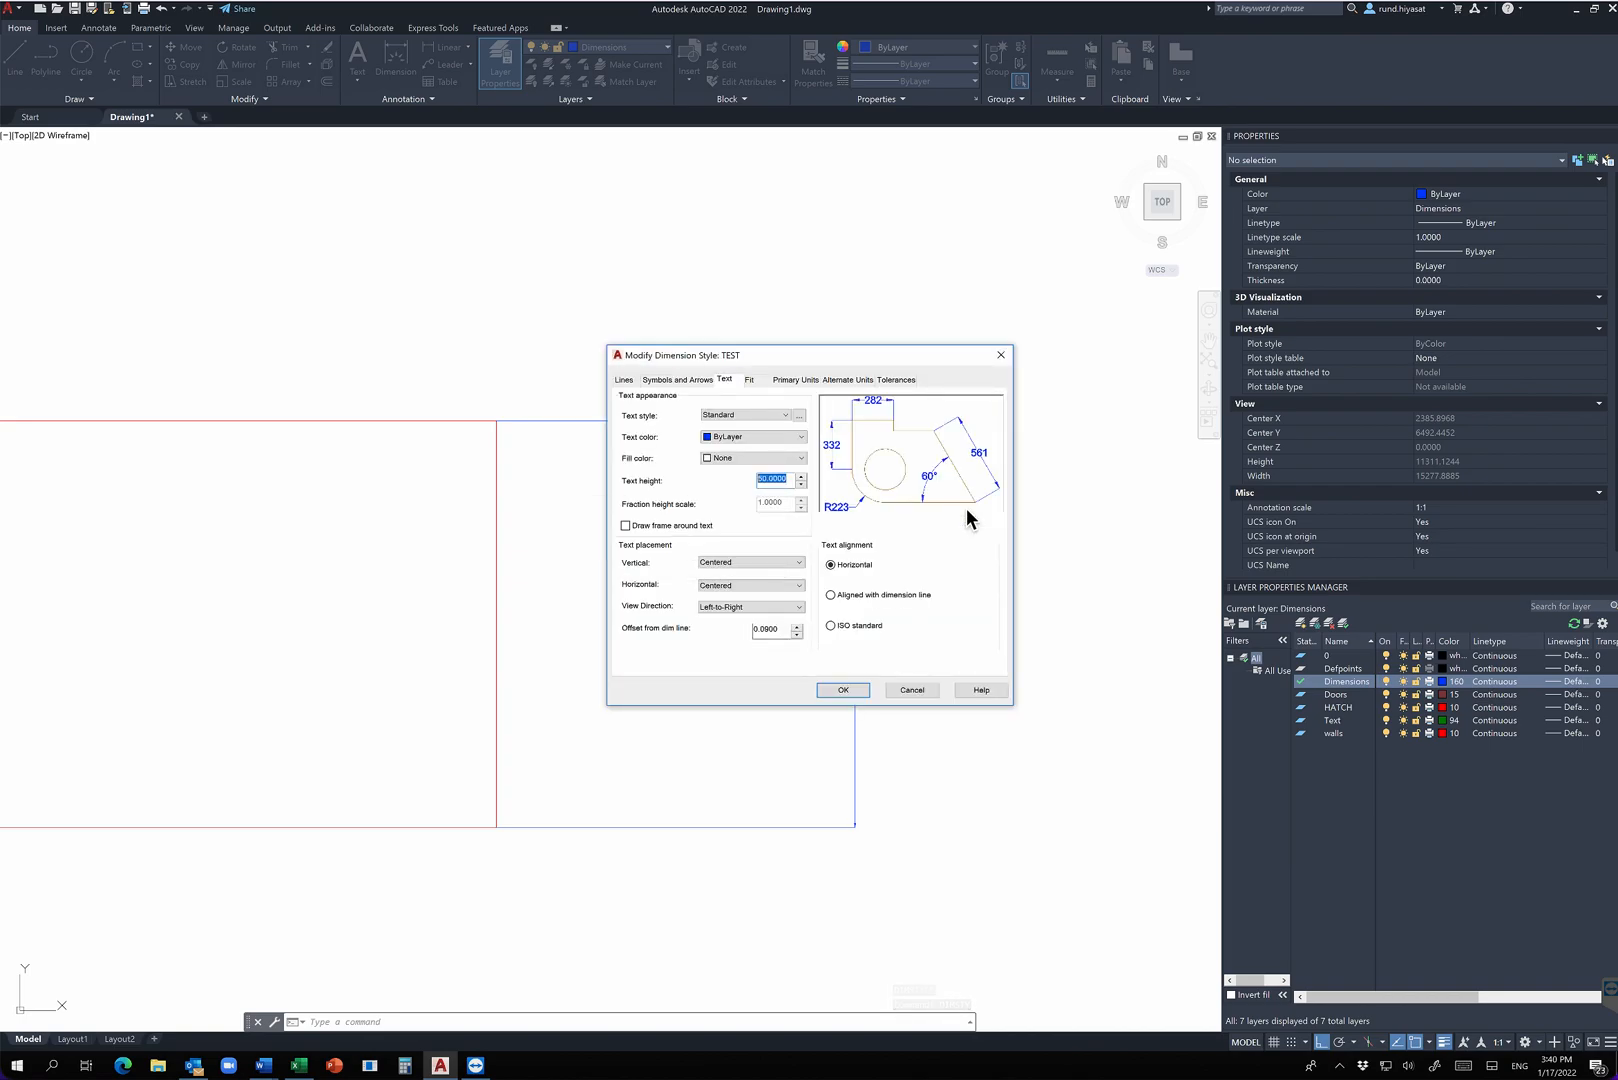
pyautogui.write('100')
pyautogui.press('Return')
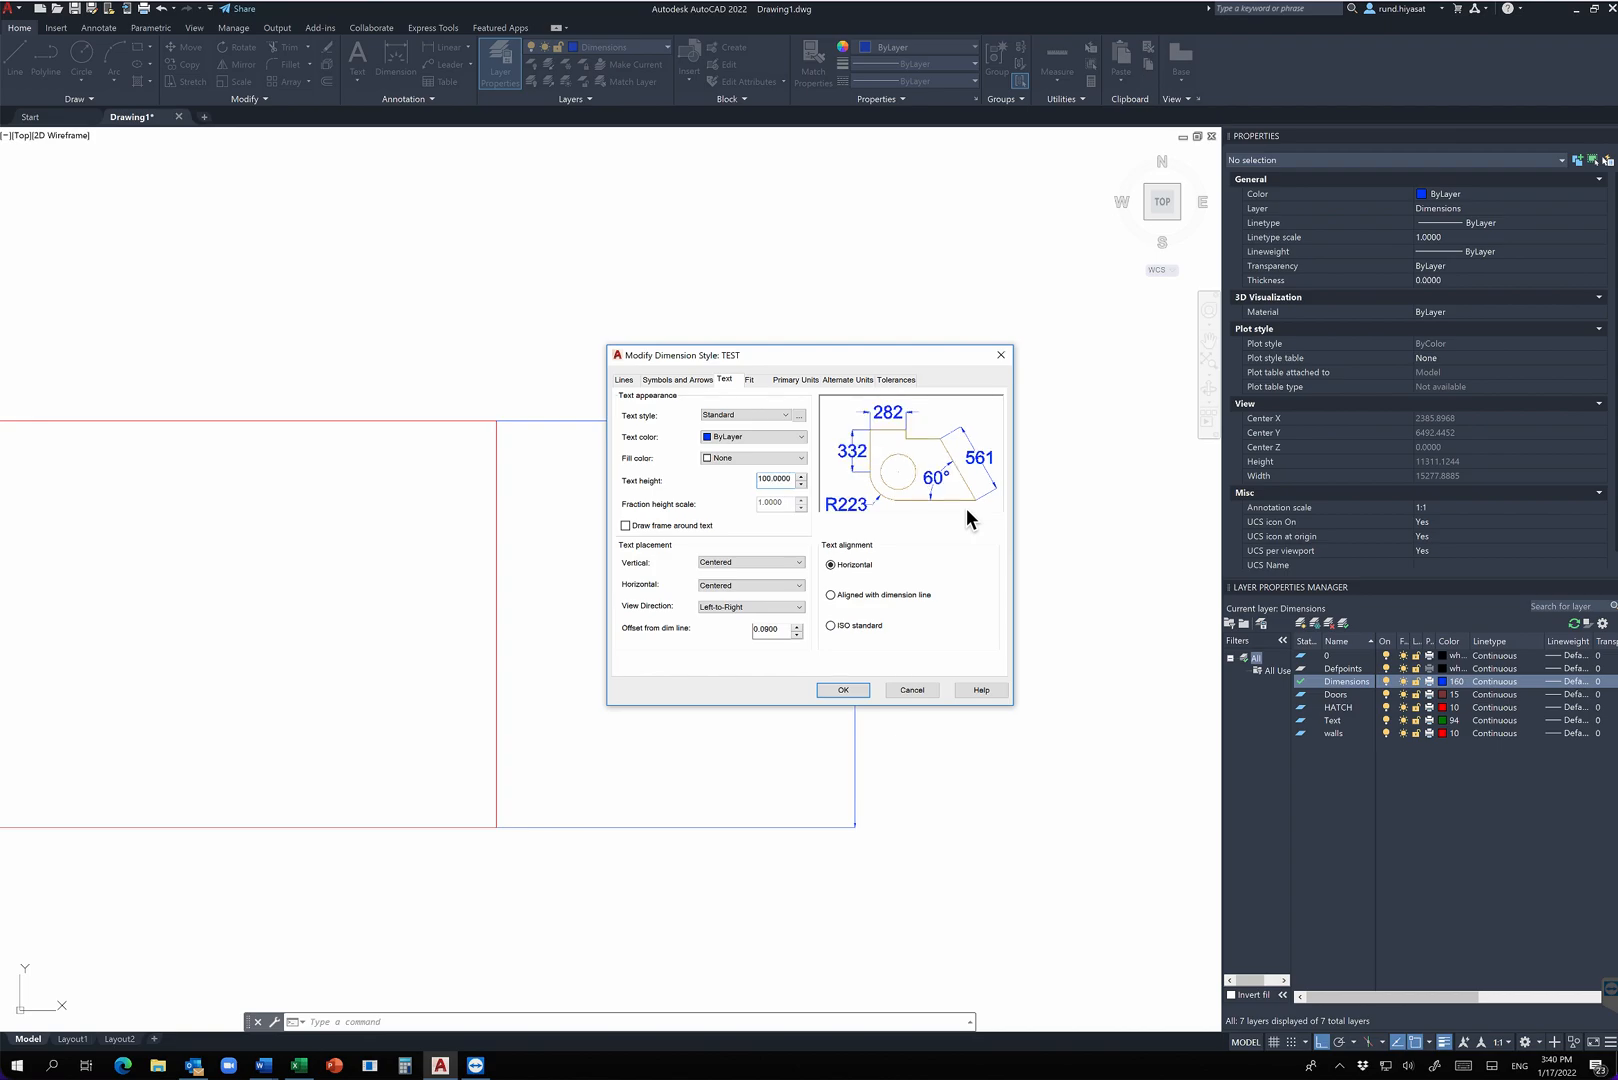
pyautogui.press('Return')
pyautogui.press('Escape')
pyautogui.scroll(-5, 947, 662)
pyautogui.scroll(6, 935, 662)
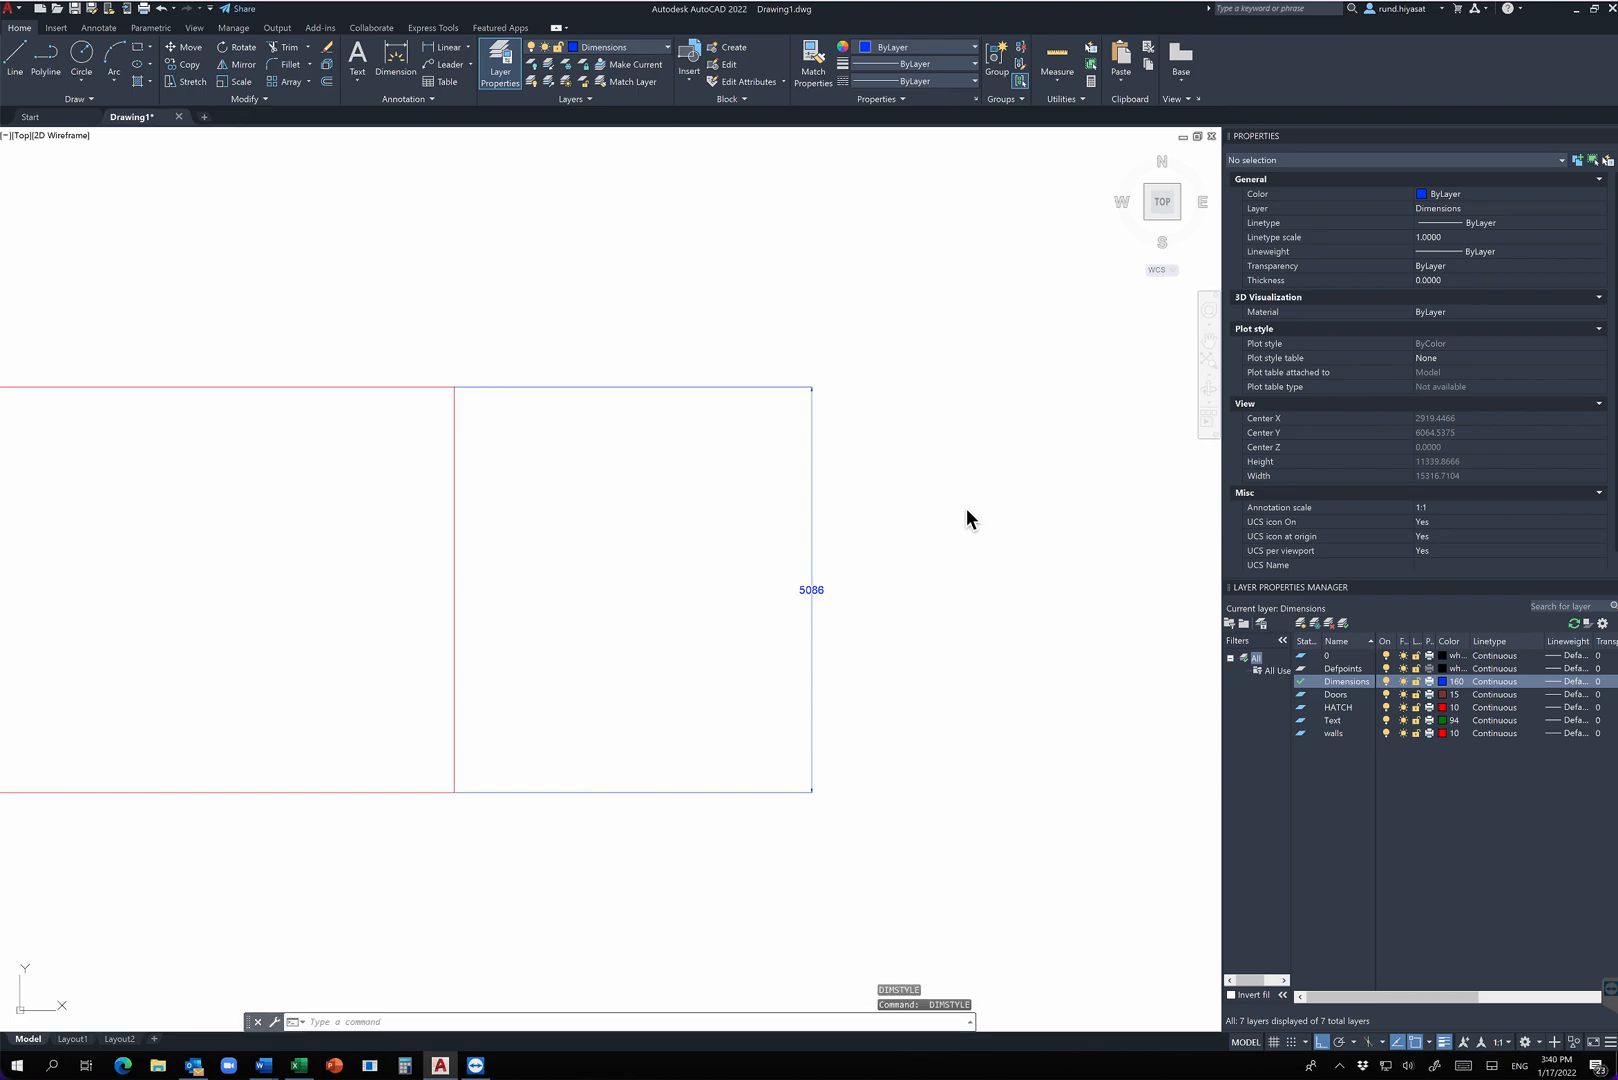
pyautogui.press('Return')
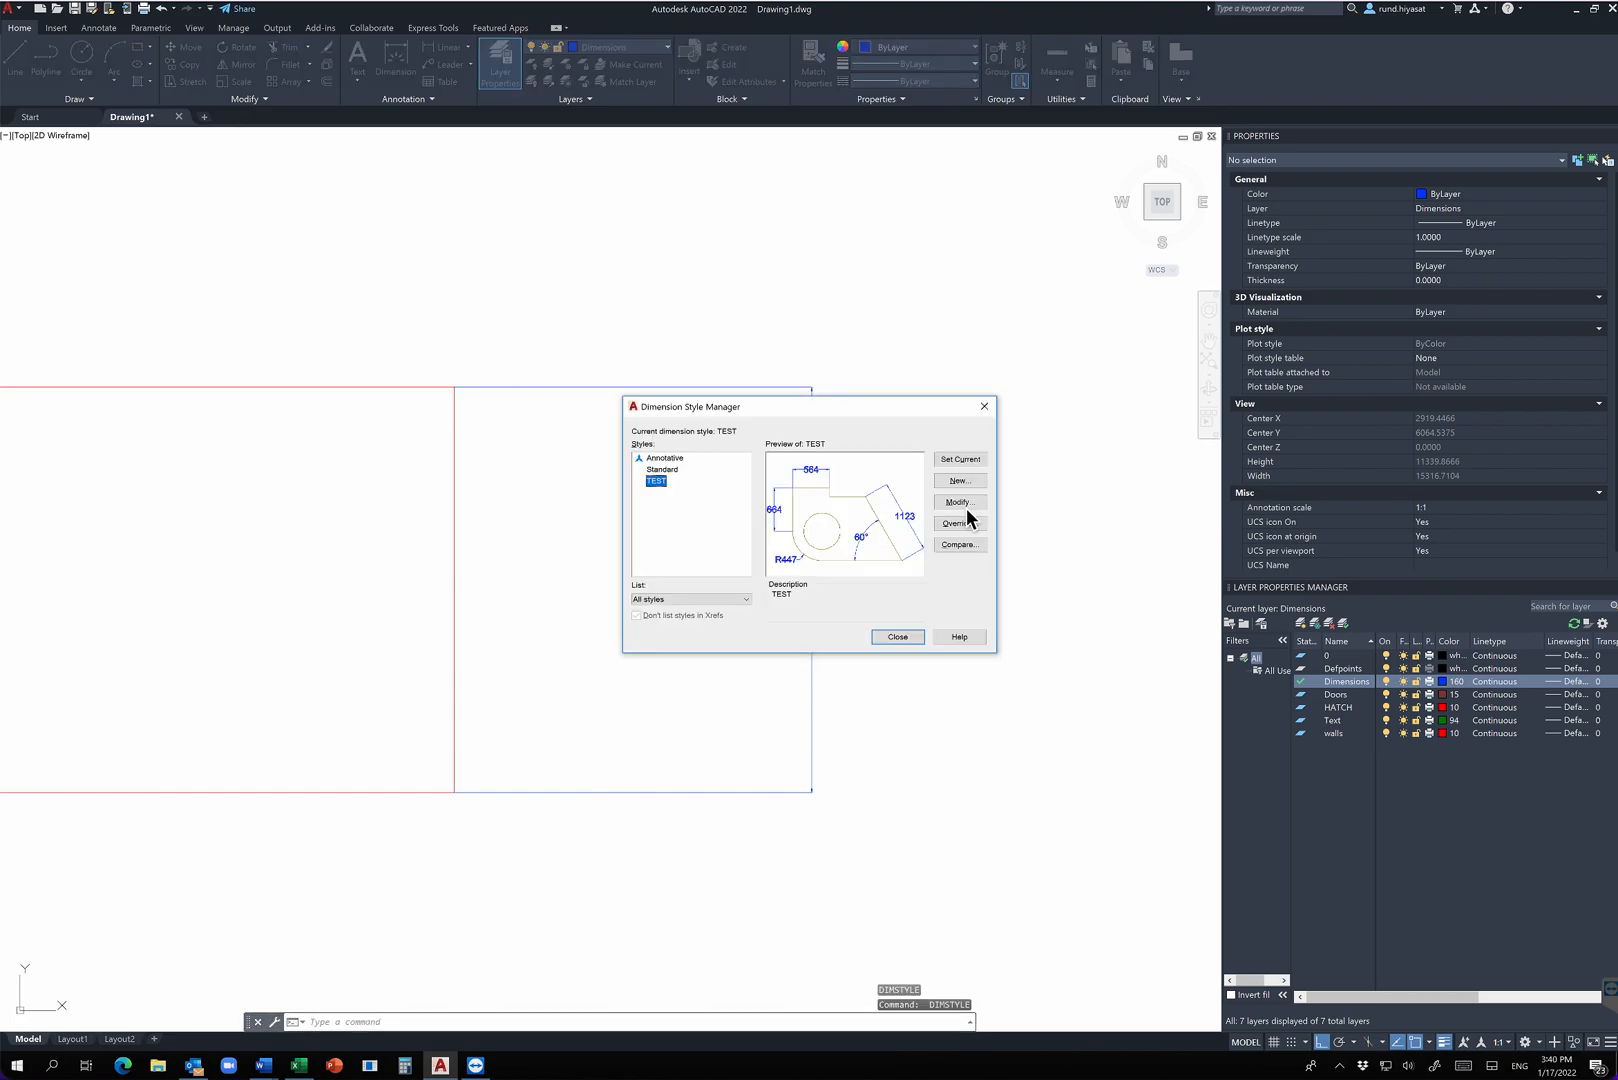
pyautogui.press('Escape')
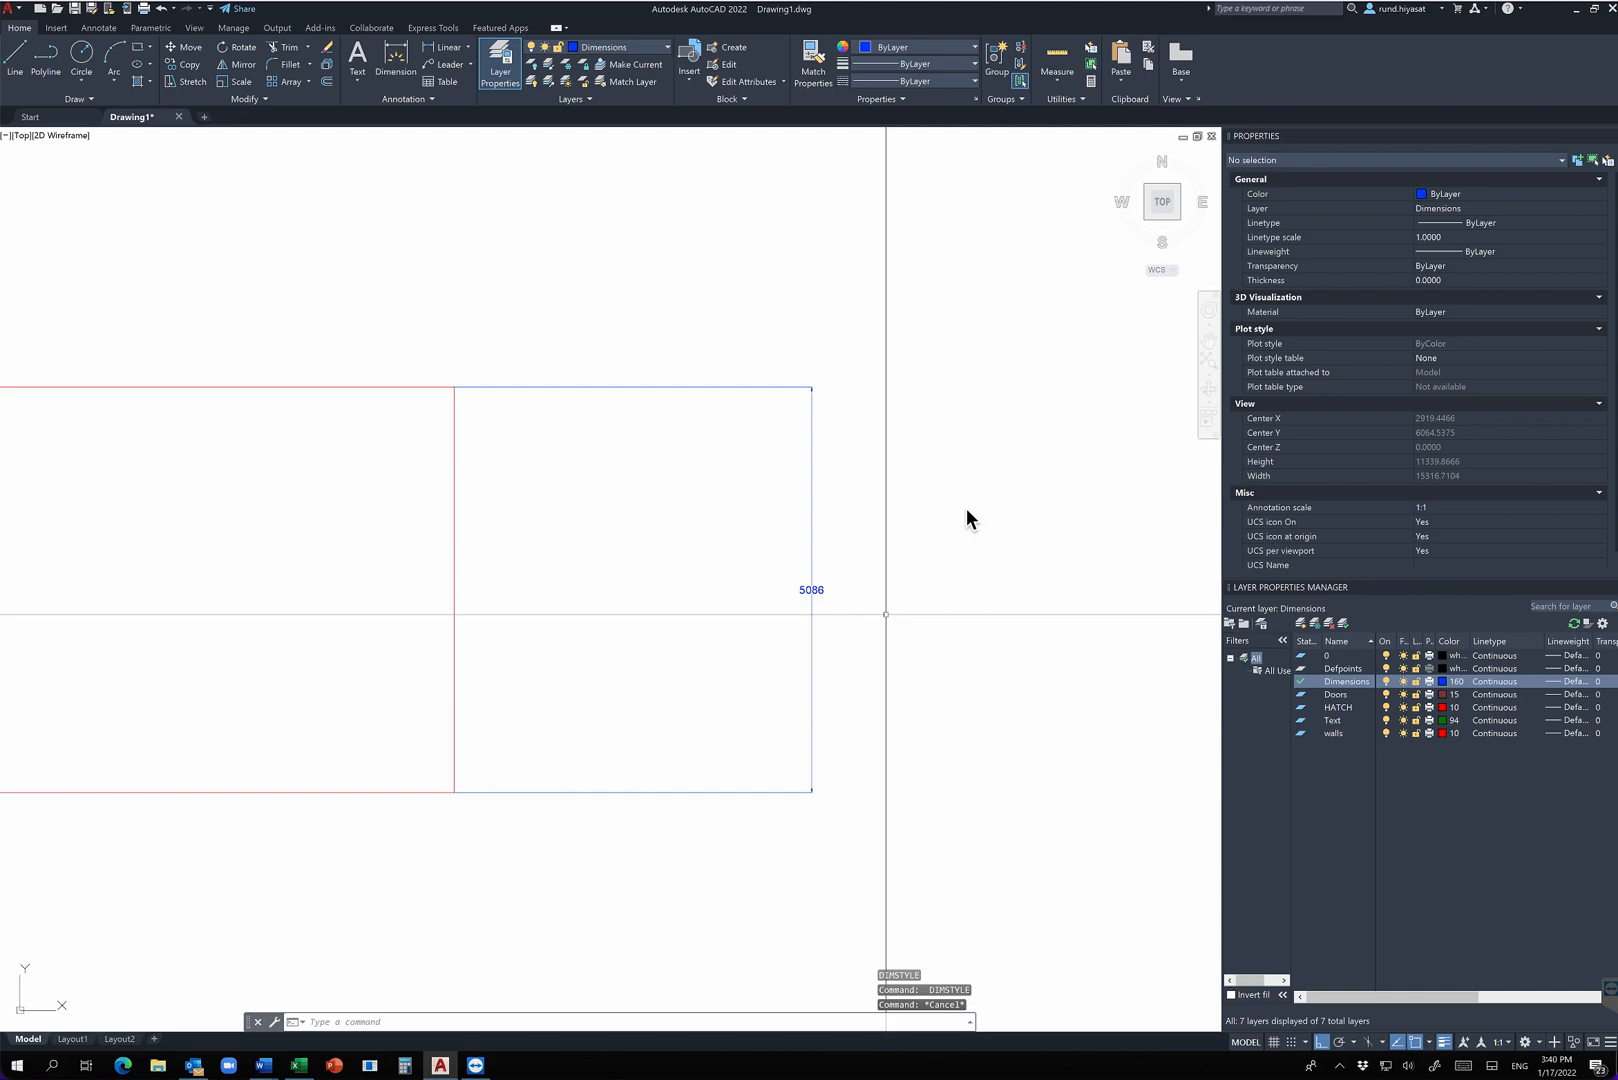
pyautogui.press('Return')
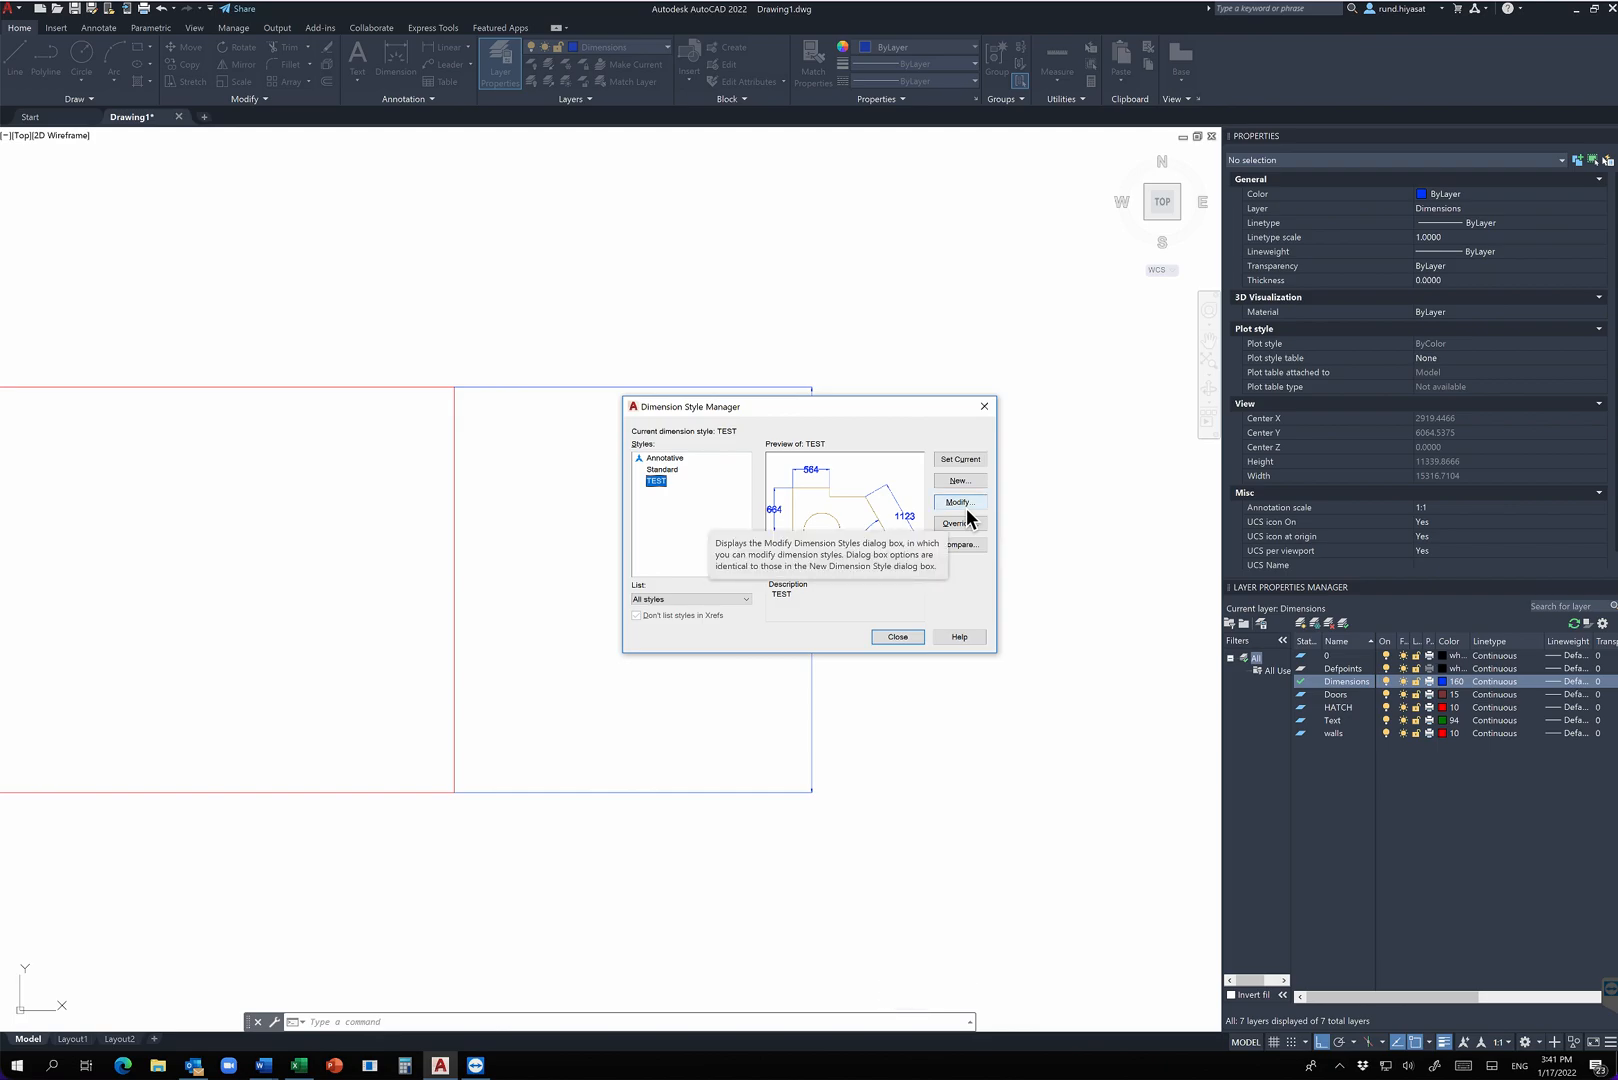
pyautogui.press('Escape')
pyautogui.press('Escape')
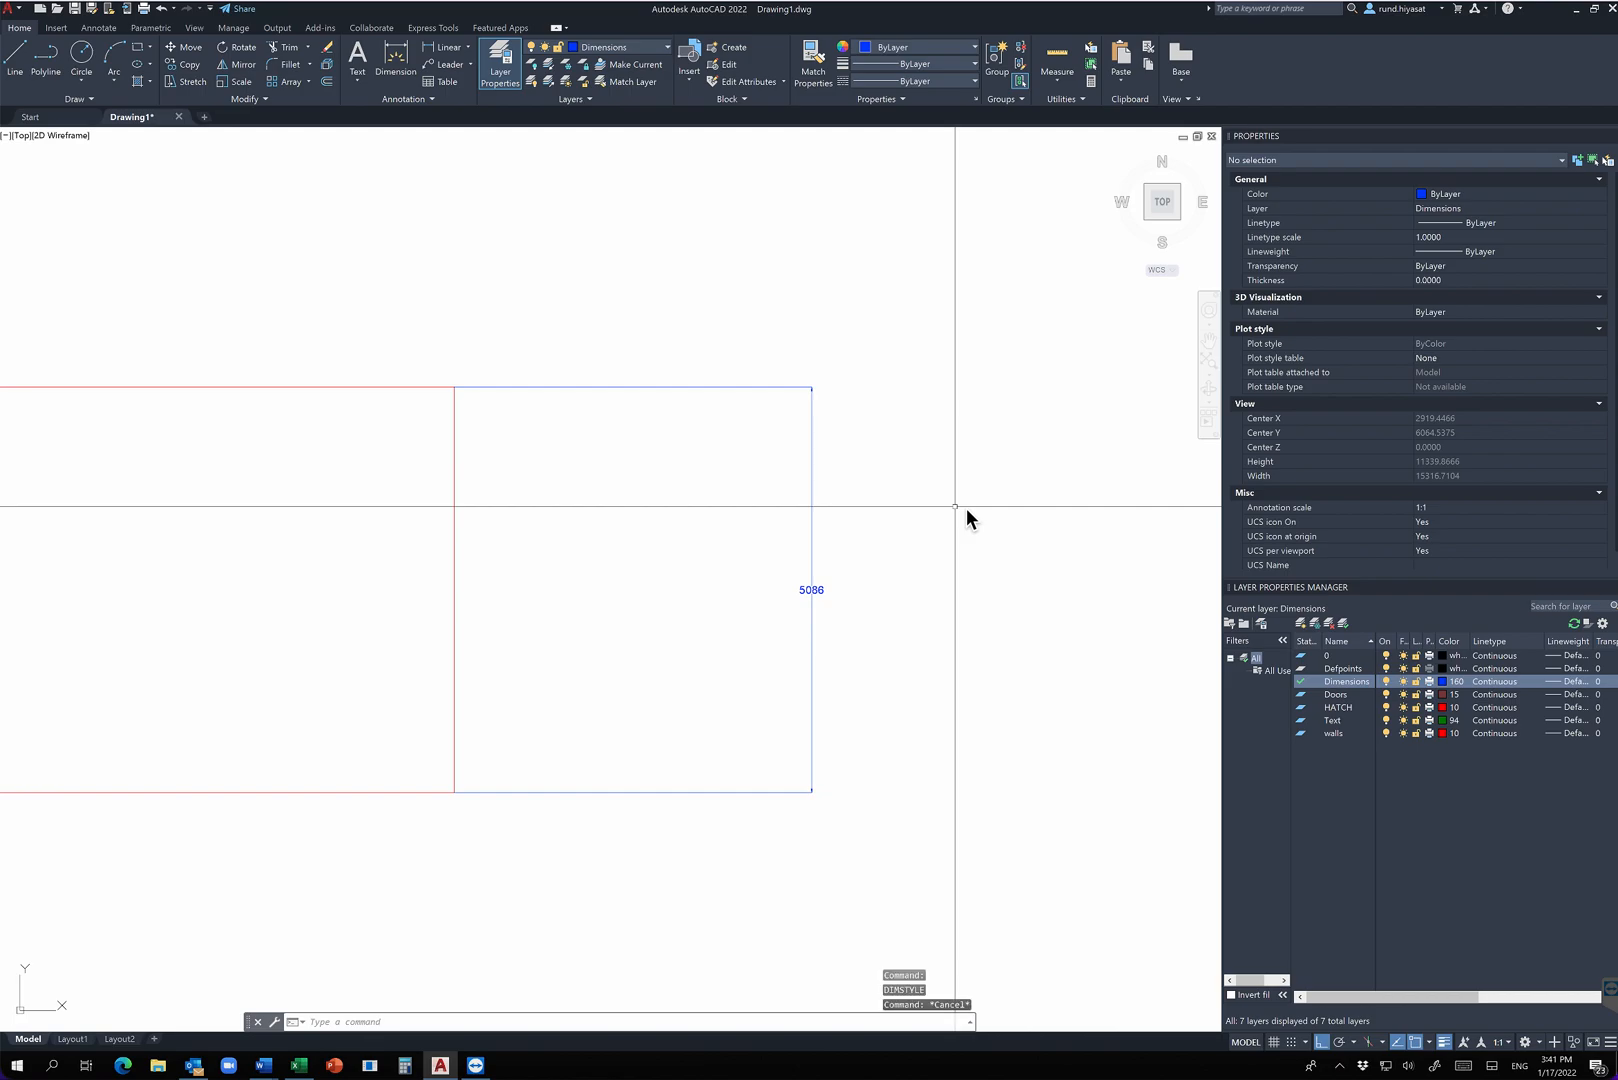
# Set the TEST dimension style's text height to 150 and check the dimension against the whole outline
pyautogui.press('space')
pyautogui.click(966, 508)
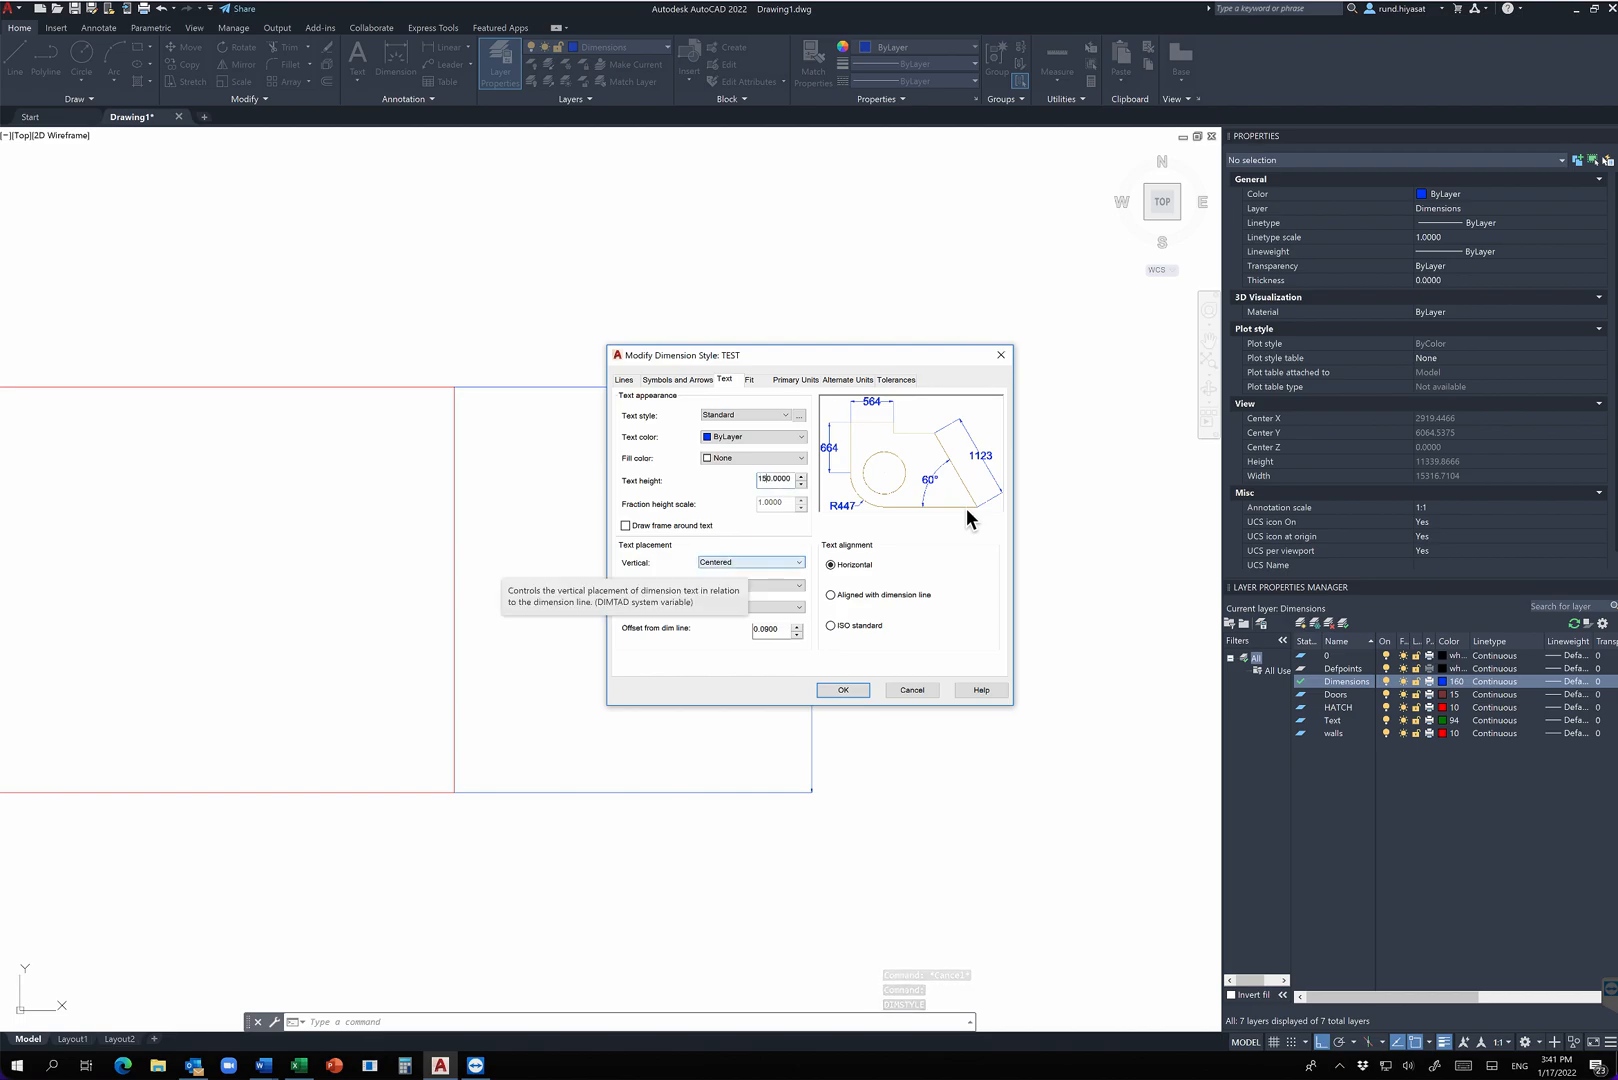
pyautogui.write('150')
pyautogui.press('Return')
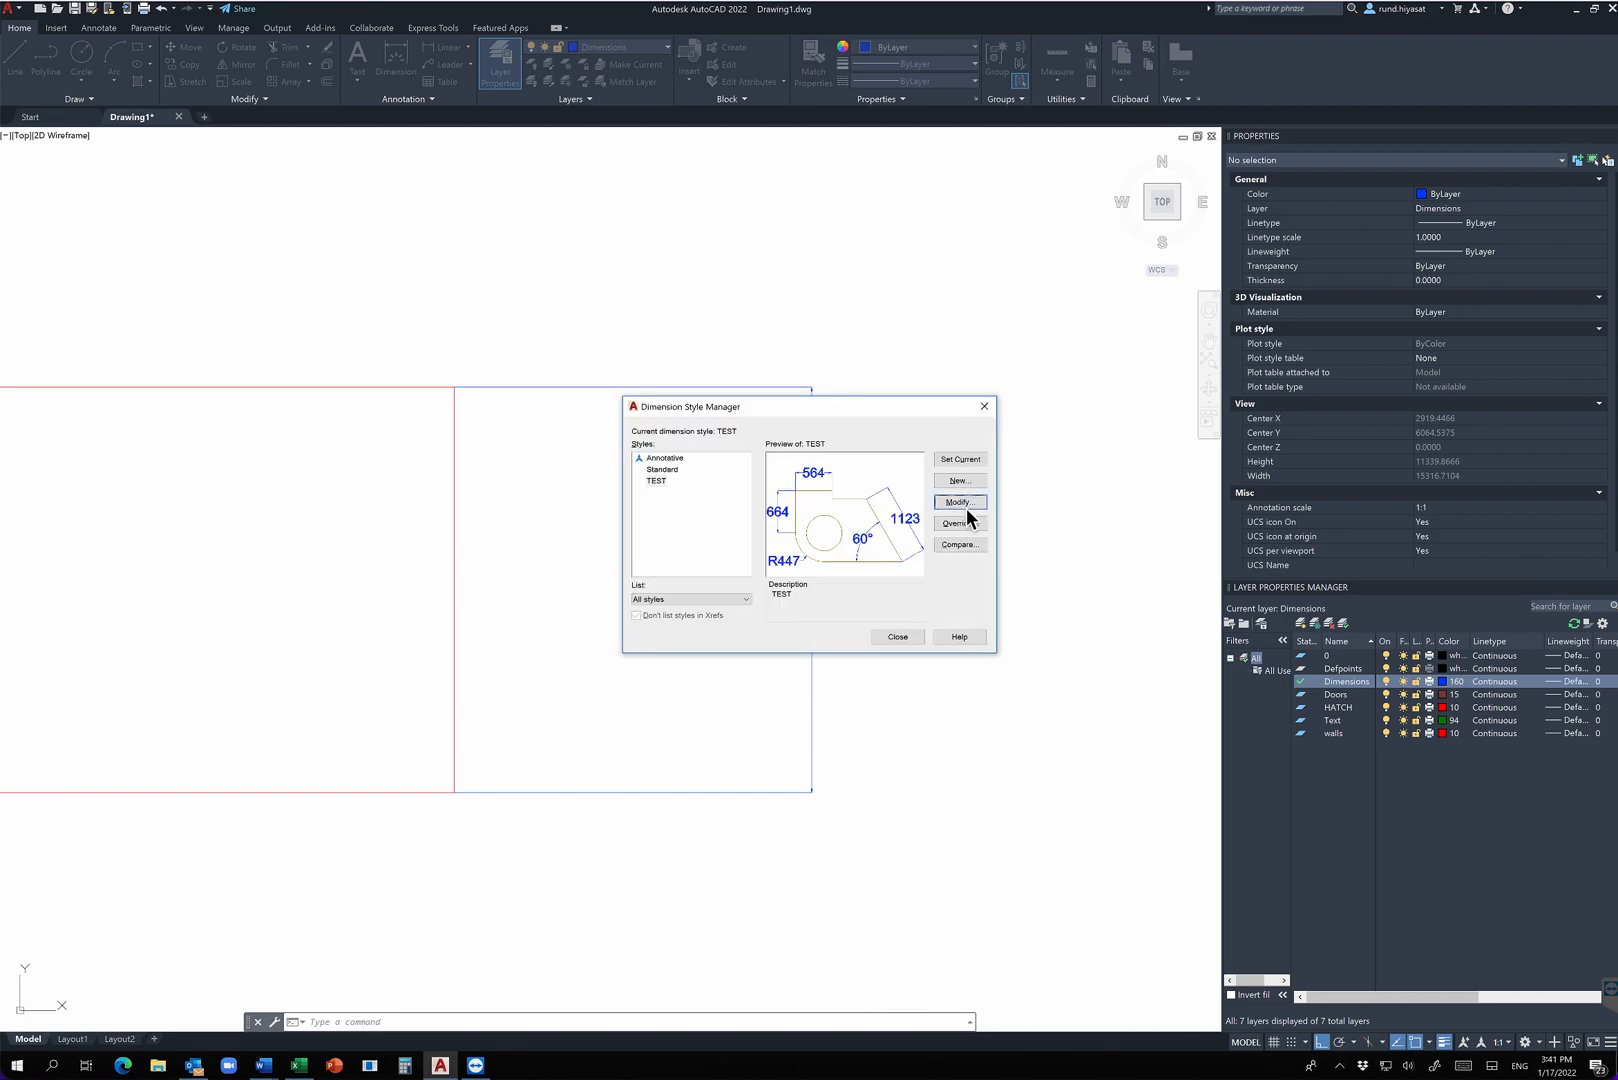
pyautogui.click(897, 636)
pyautogui.scroll(-2, 954, 600)
pyautogui.moveTo(856, 686); pyautogui.dragTo(866, 612, button='middle')
pyautogui.scroll(-2, 855, 608)
pyautogui.scroll(2, 926, 534)
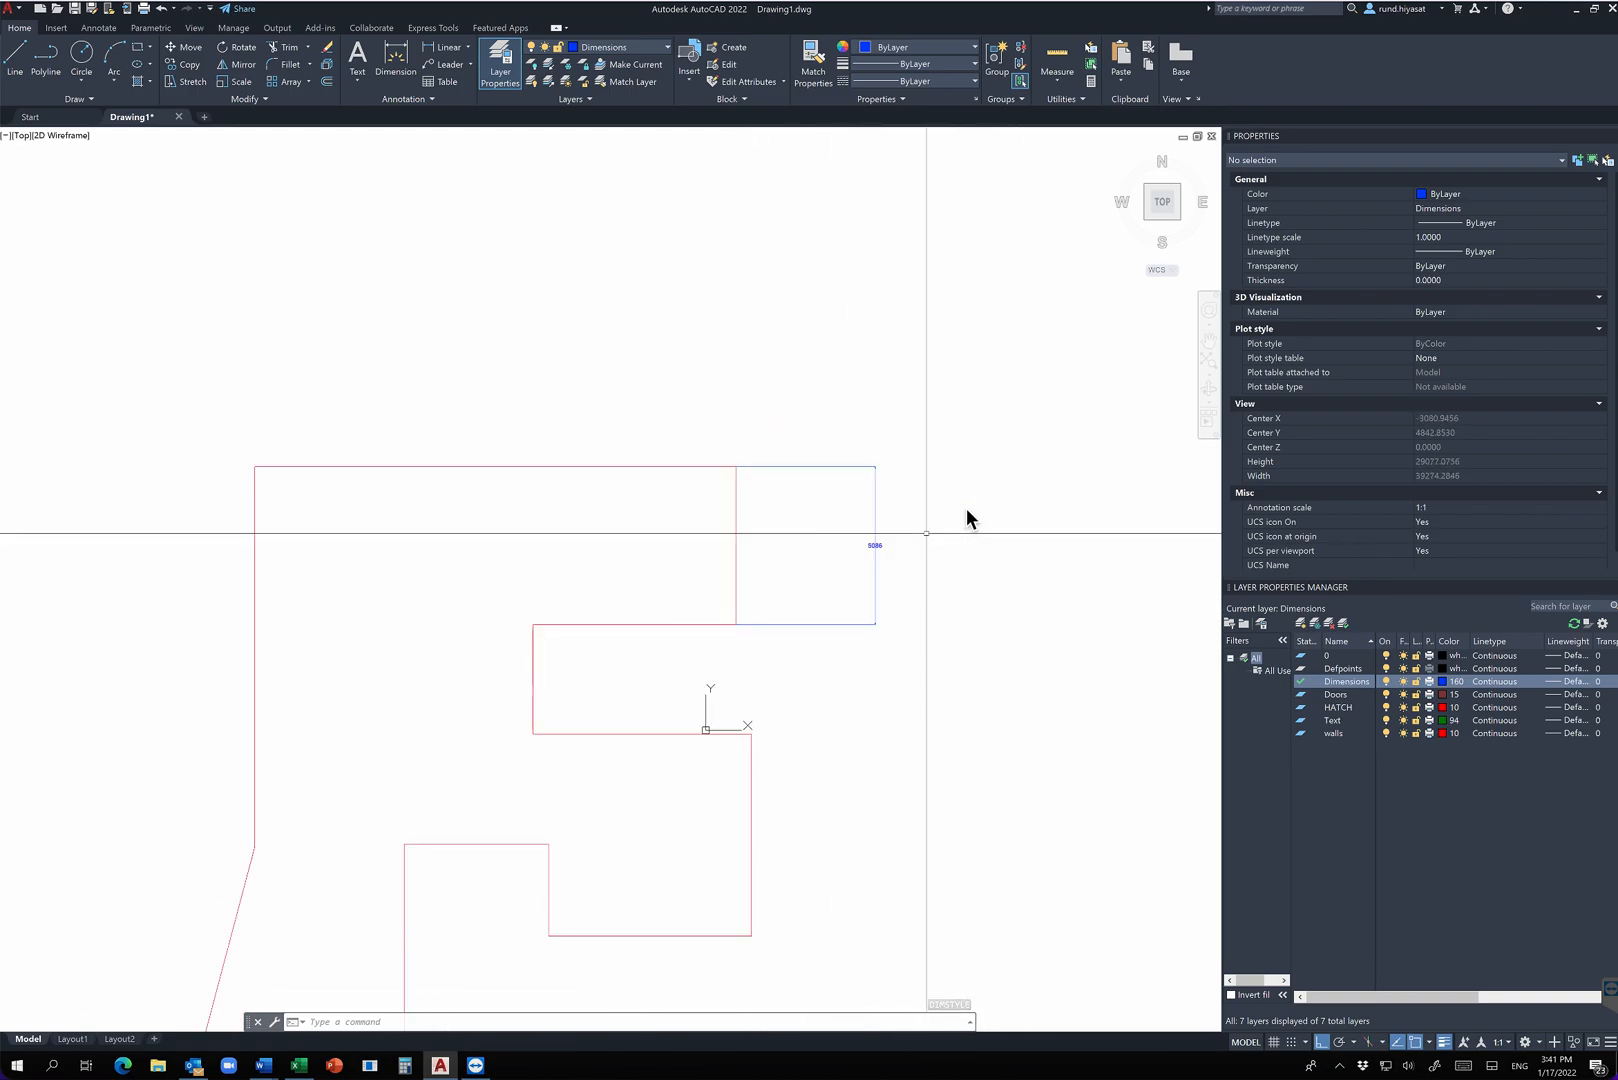
# Increase the TEST dimension style's text height to 250 and check the dimension's readability in the drawing
pyautogui.press('Return')
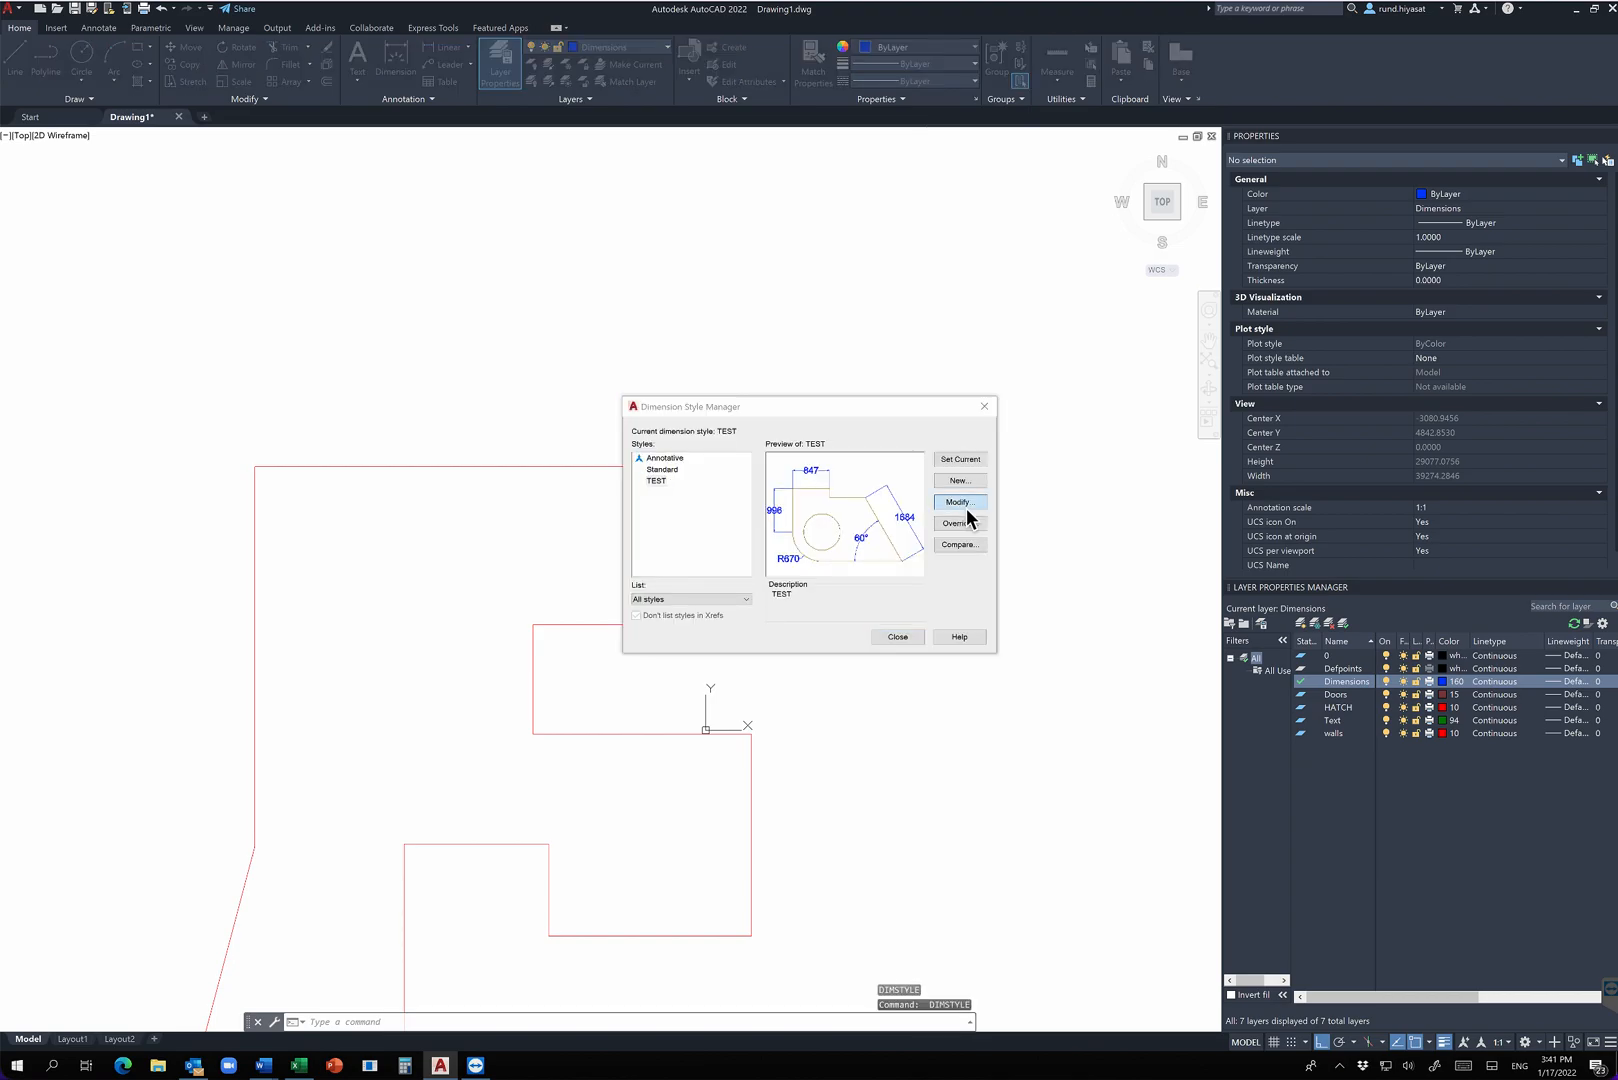
pyautogui.click(966, 517)
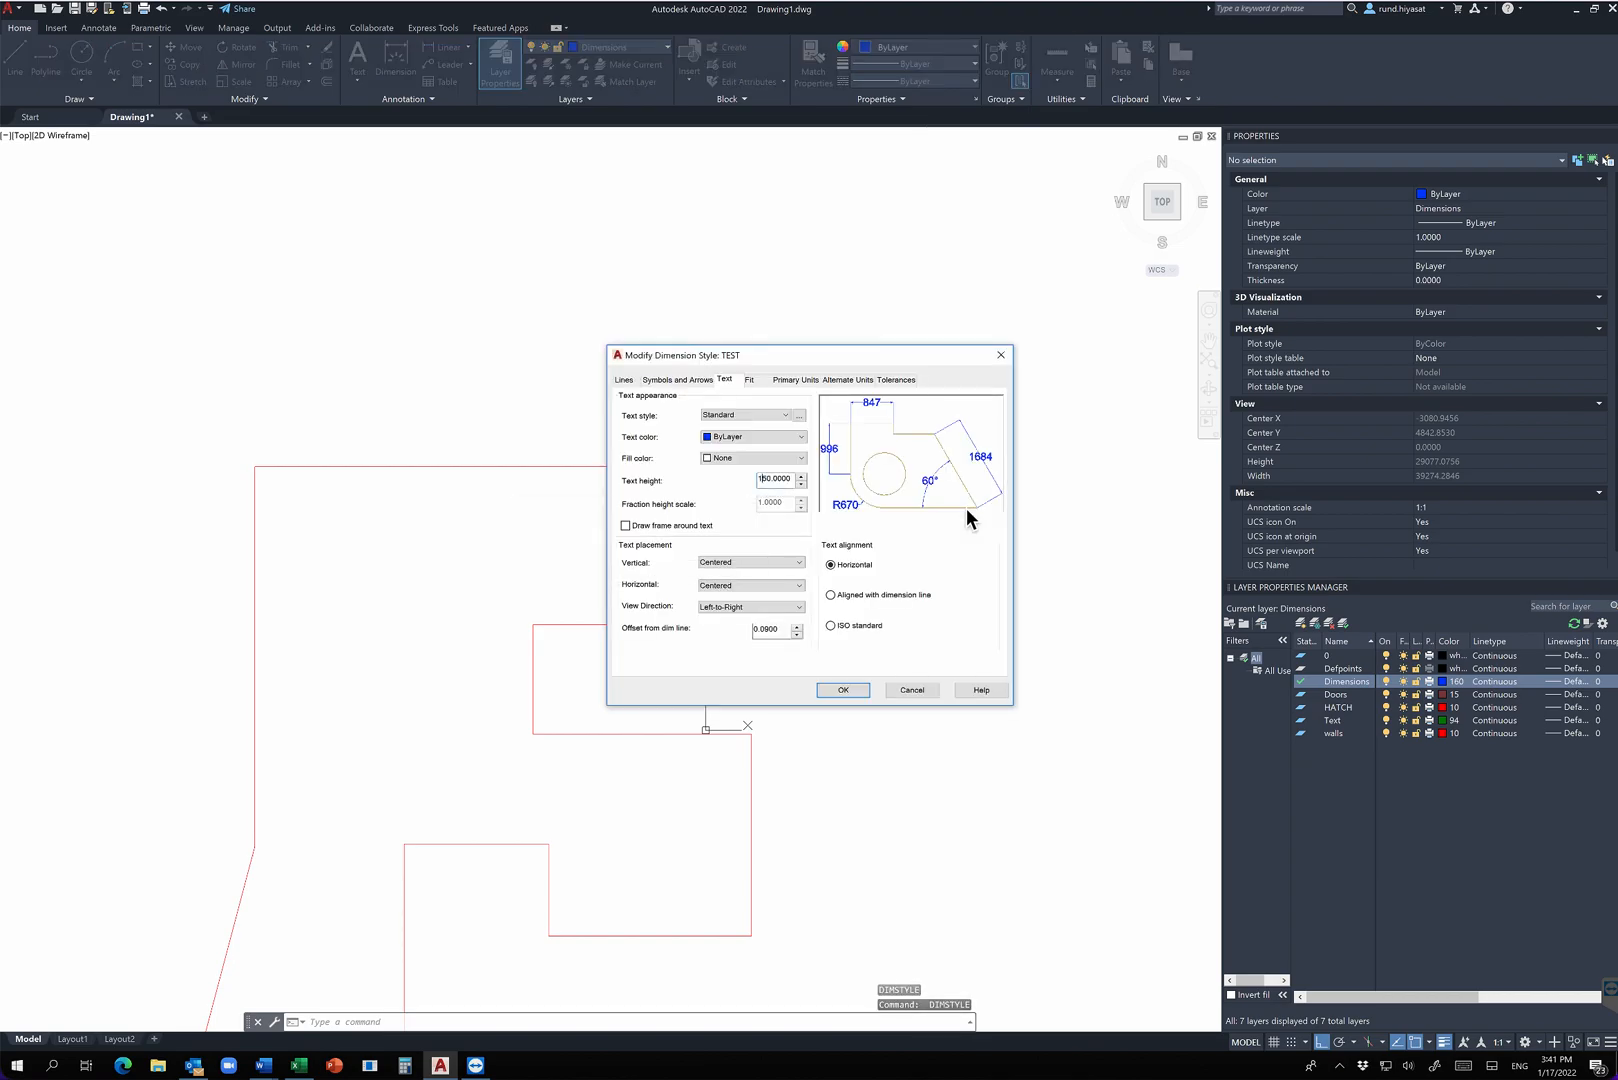
pyautogui.press('Up')
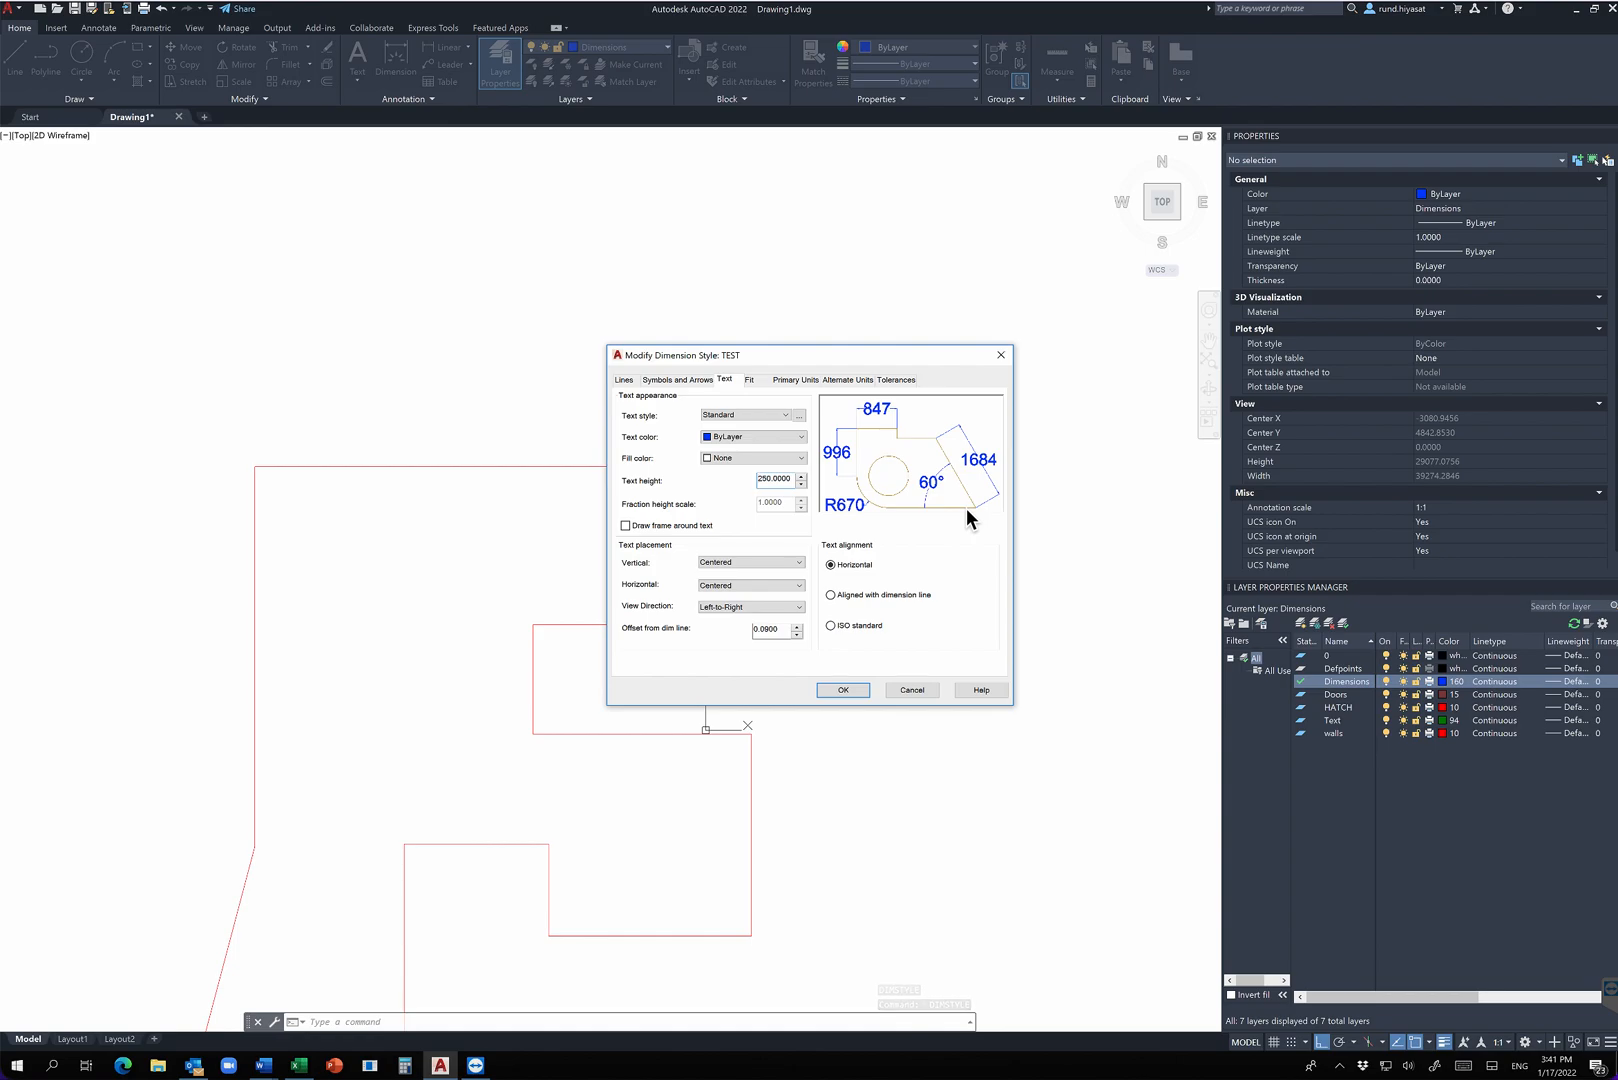
pyautogui.press('Return')
pyautogui.press('Return')
pyautogui.scroll(2, 874, 545)
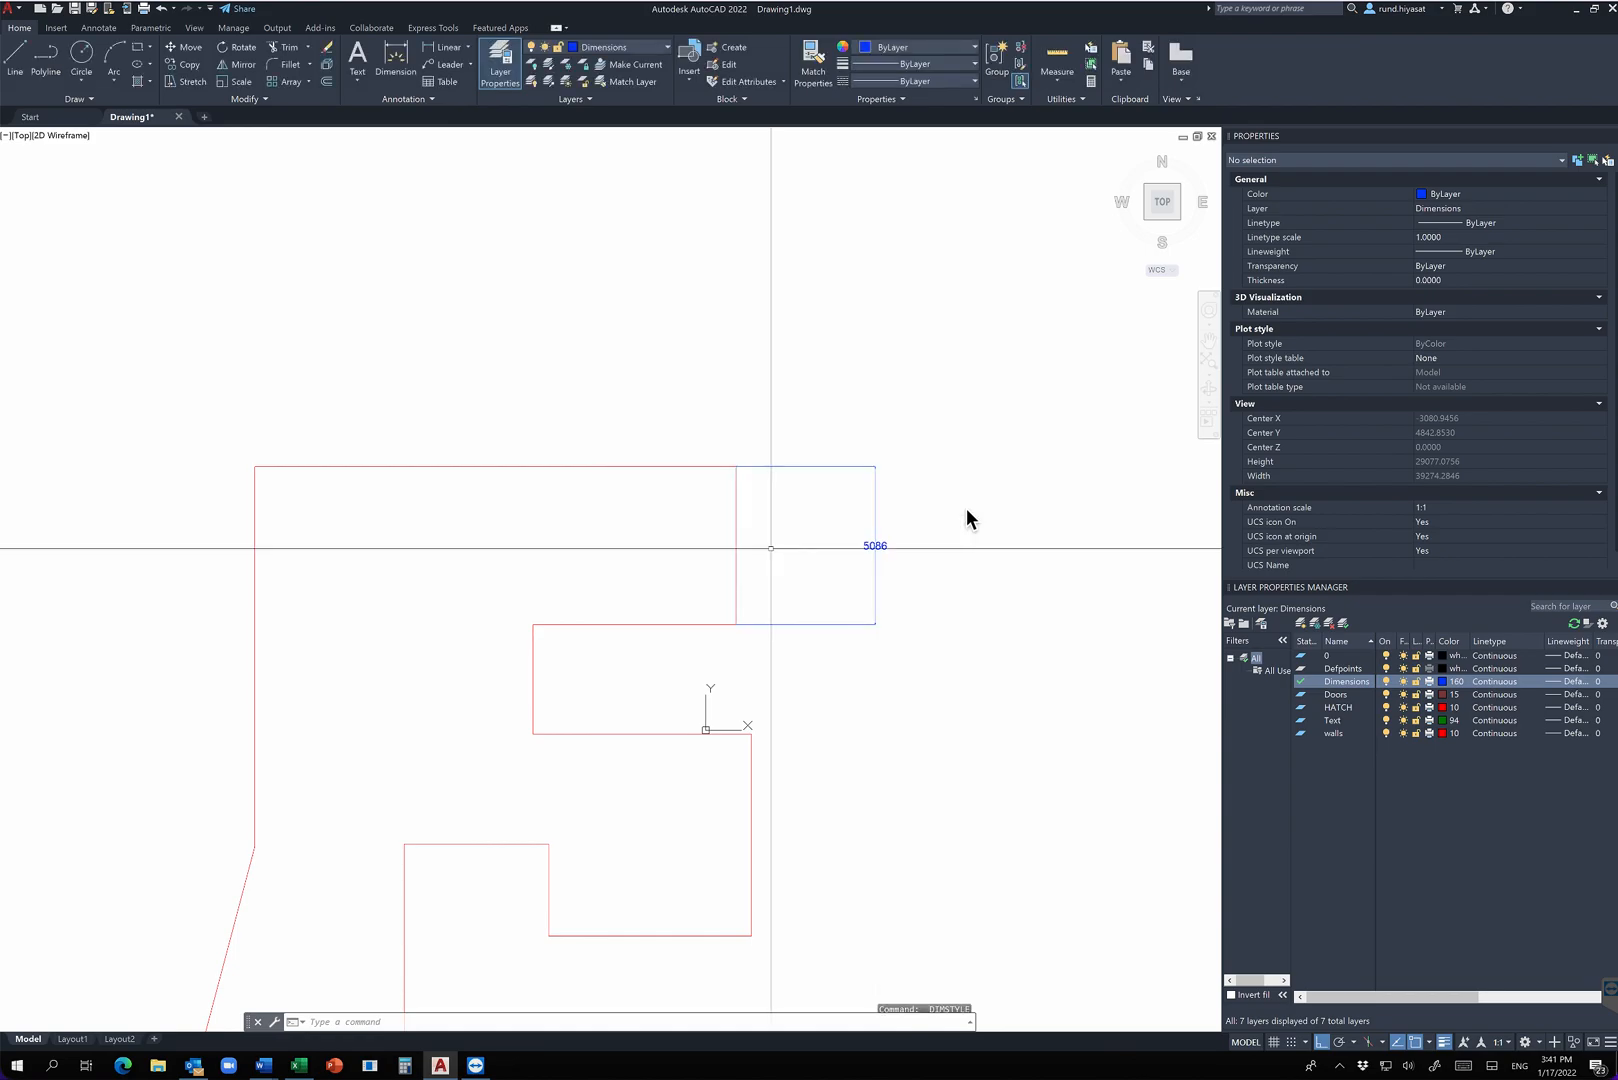
pyautogui.scroll(-2, 914, 665)
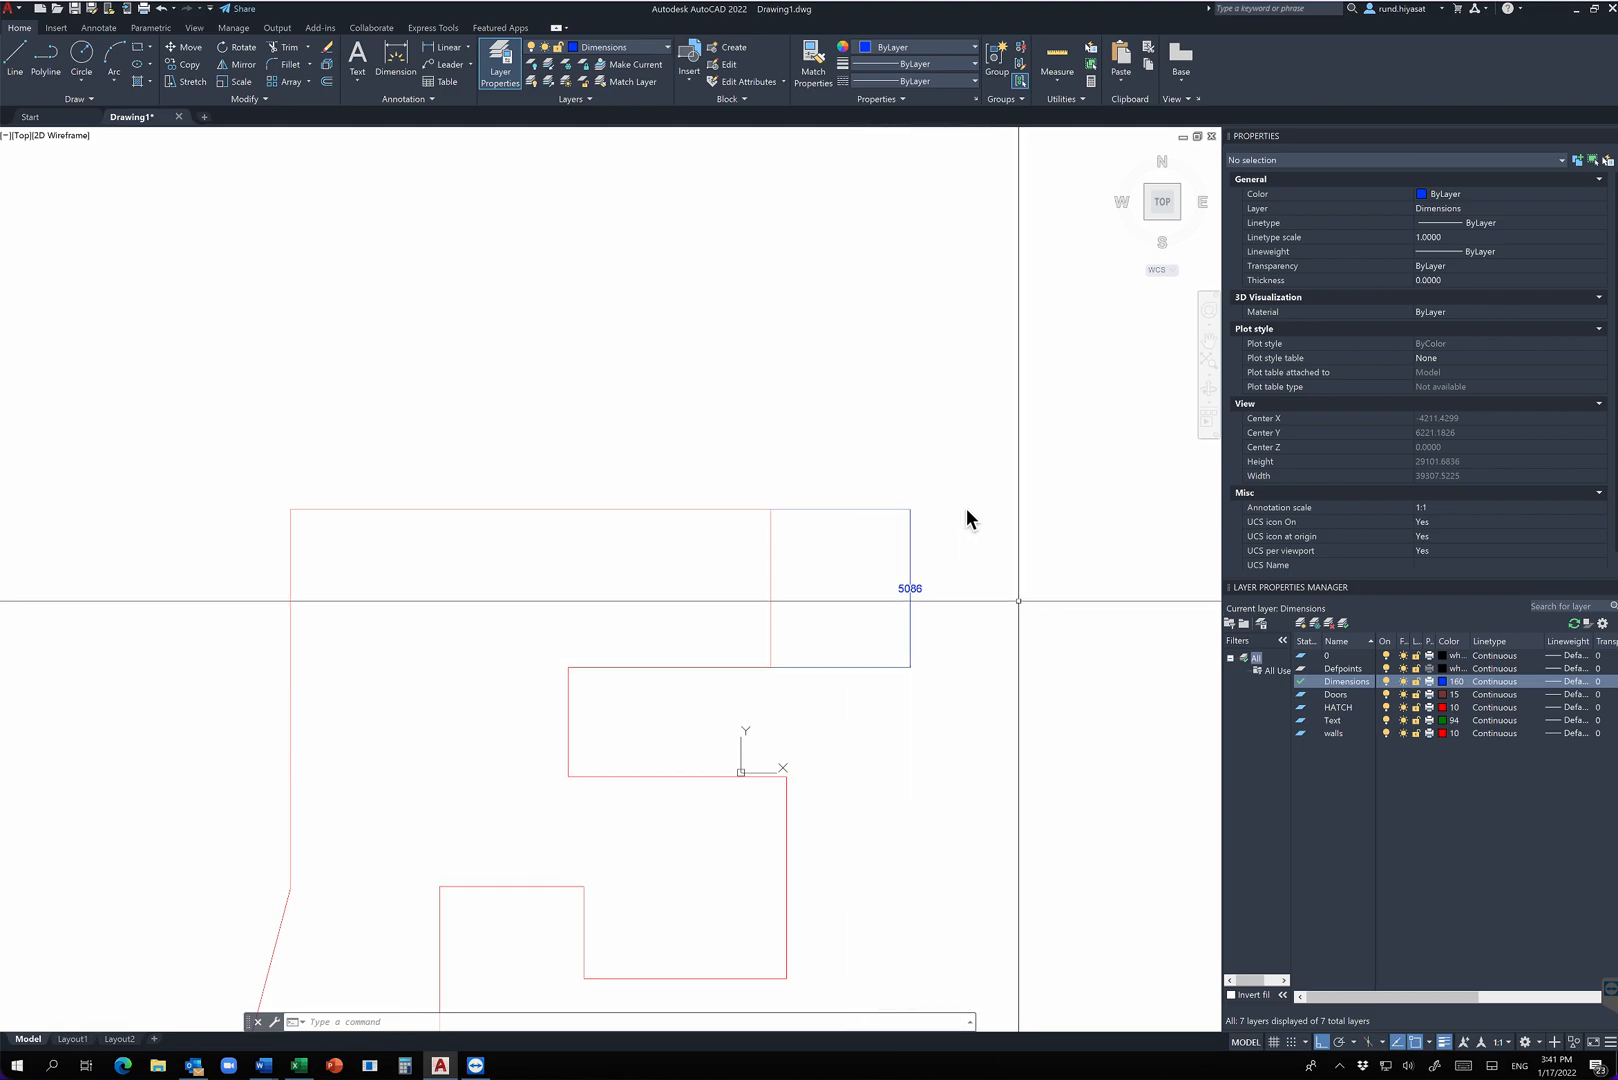
# Set the TEST dimension style's arrow size to 150 and close the style manager
pyautogui.press('Return')
pyautogui.click(966, 506)
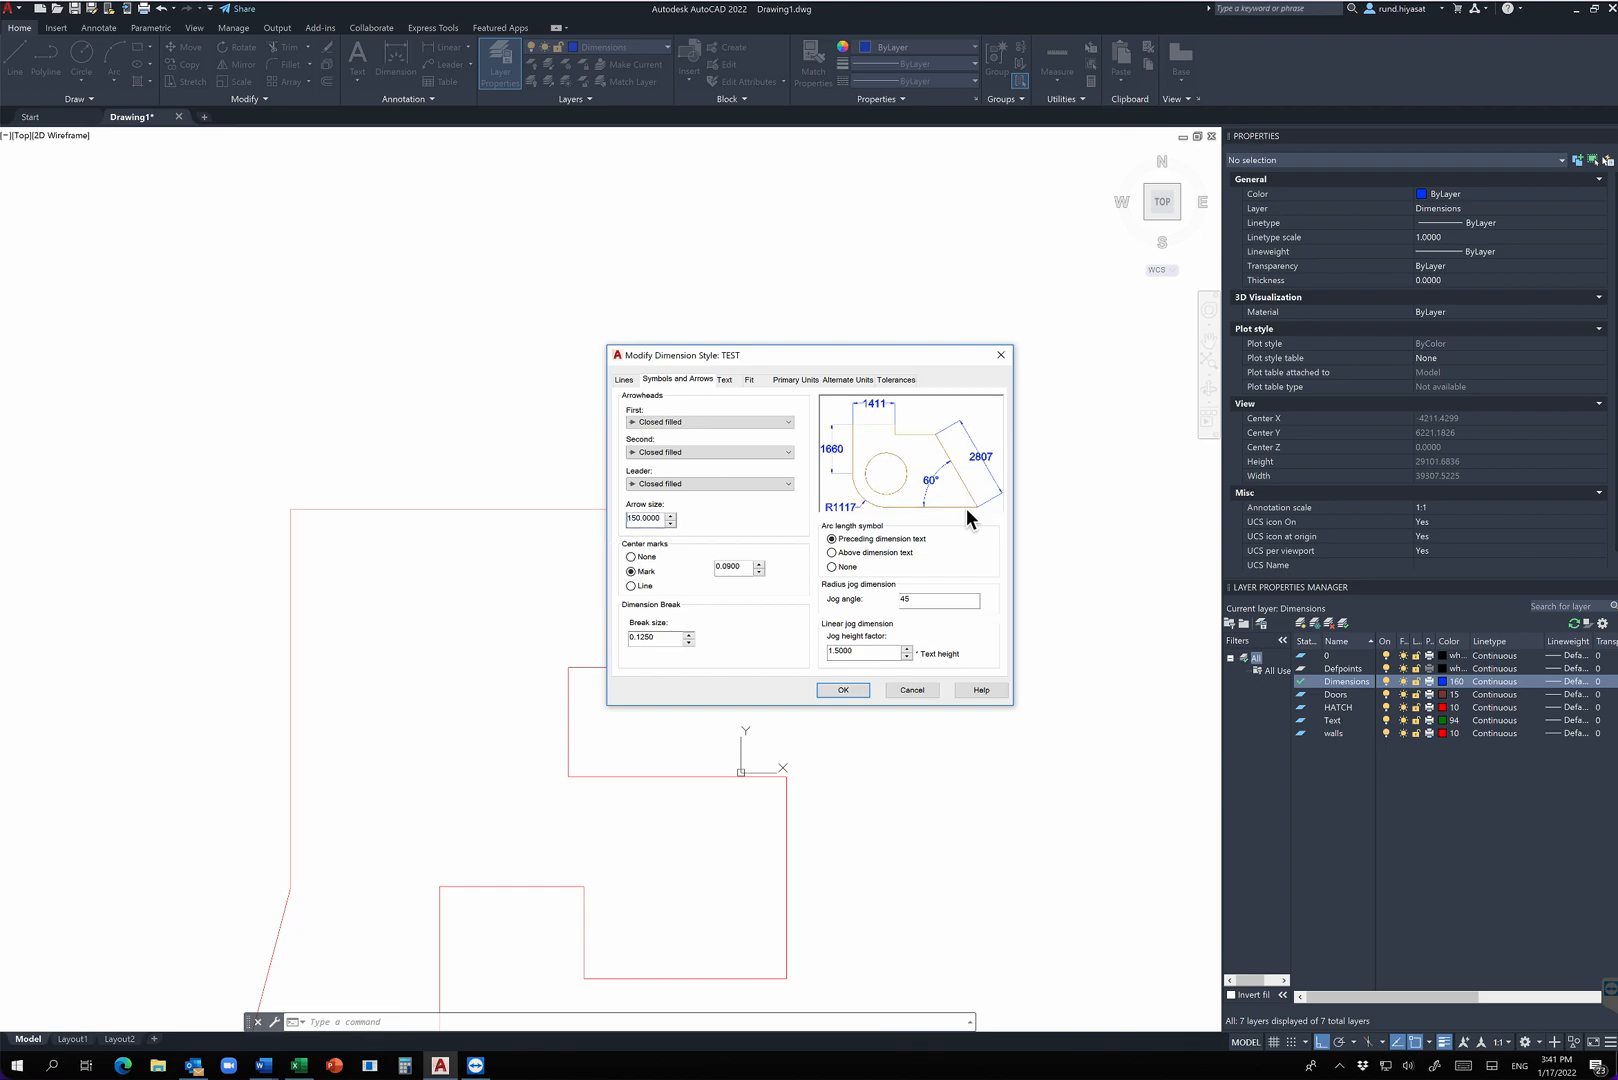
pyautogui.press('Return')
pyautogui.press('Escape')
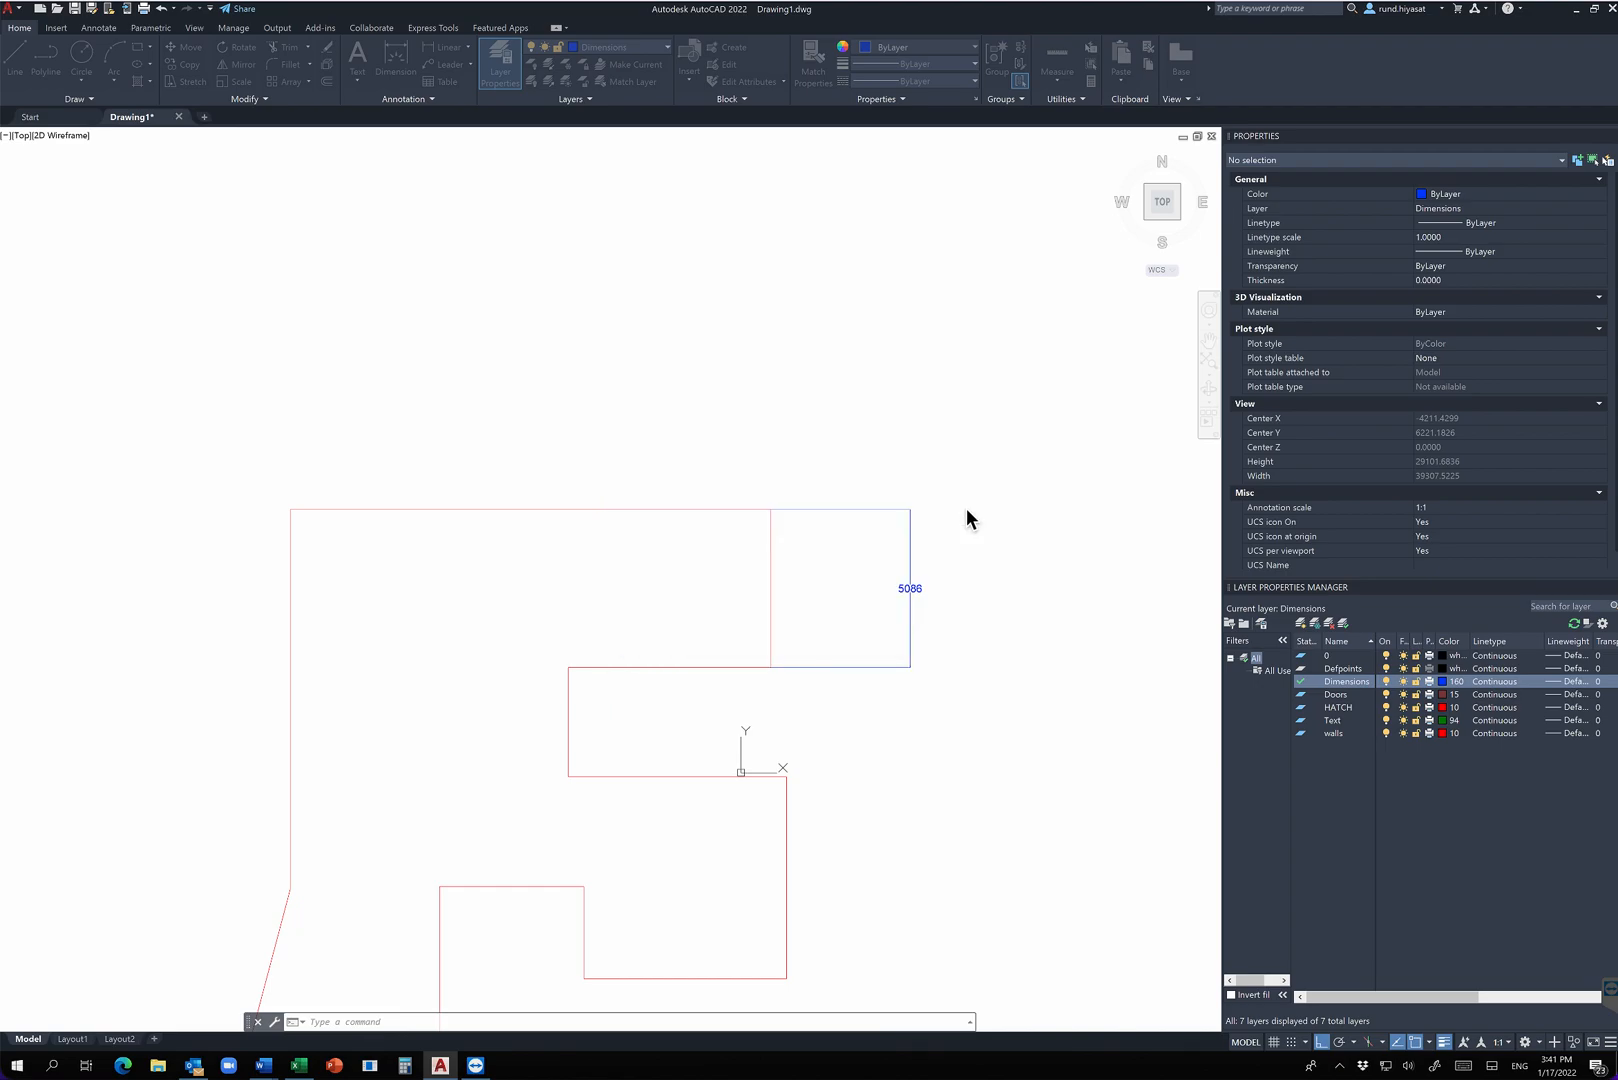
# Dimension the notch's vertical edge and the lower-right vertical edge with DIM, aligning both dimension lines with the existing one
pyautogui.scroll(-2, 966, 518)
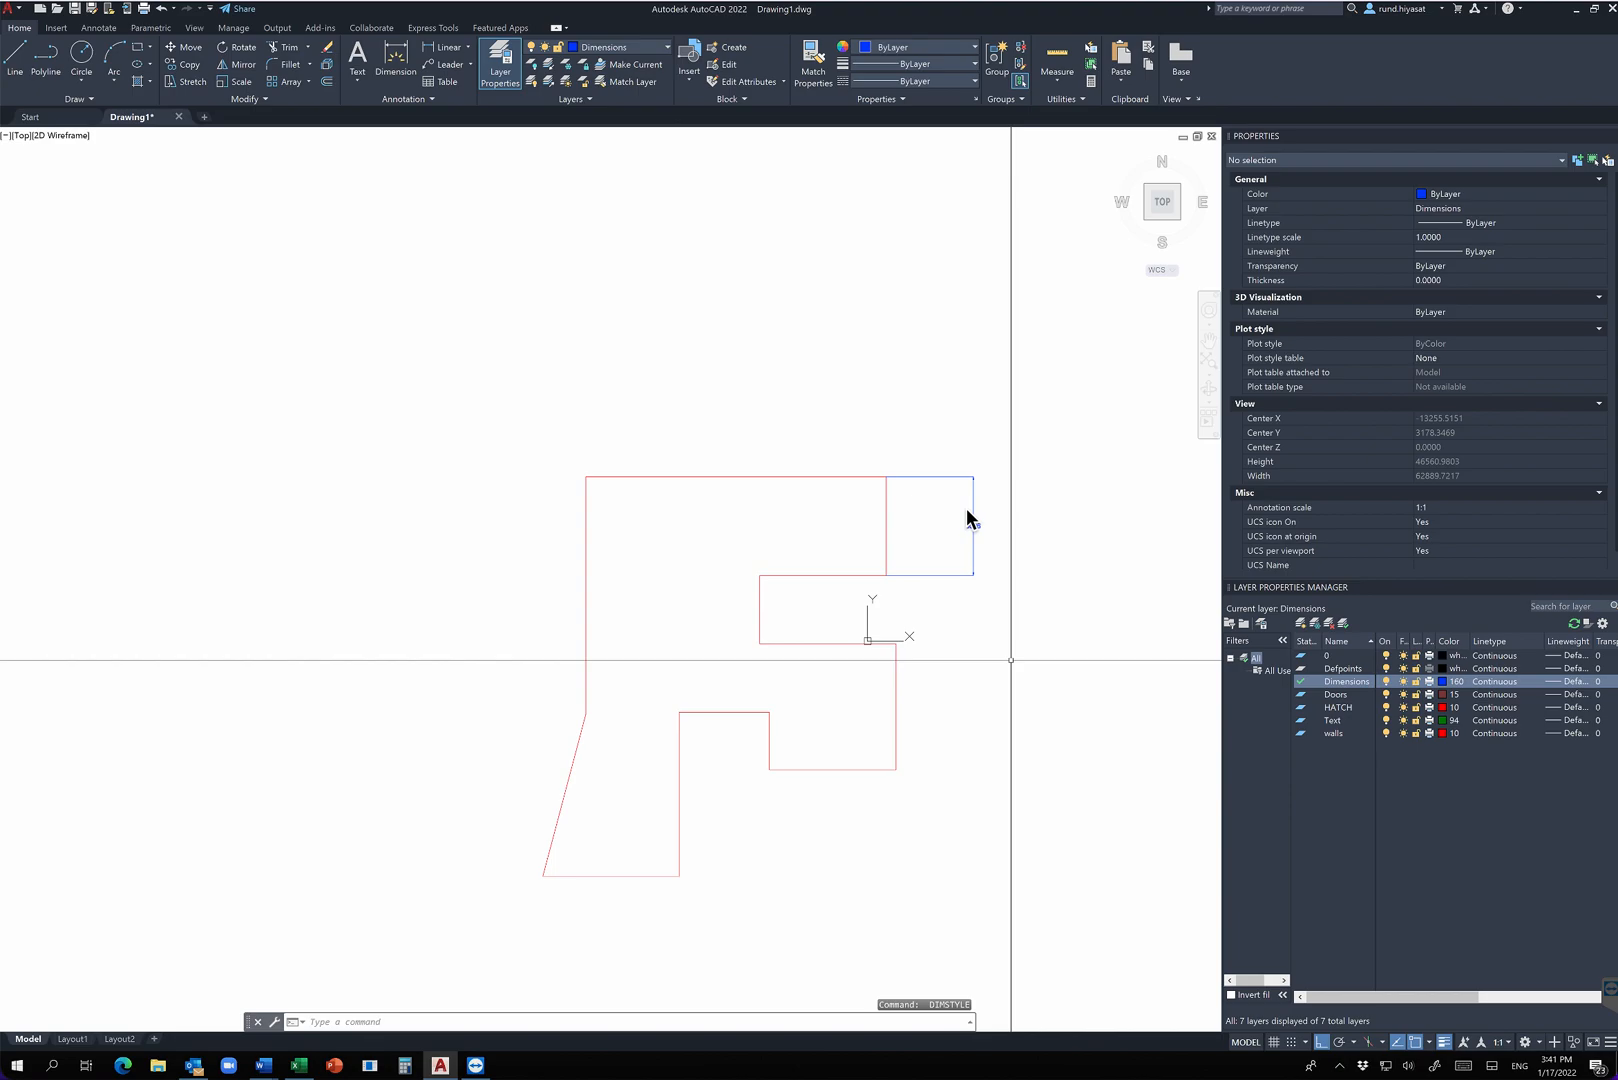
pyautogui.write('DIM')
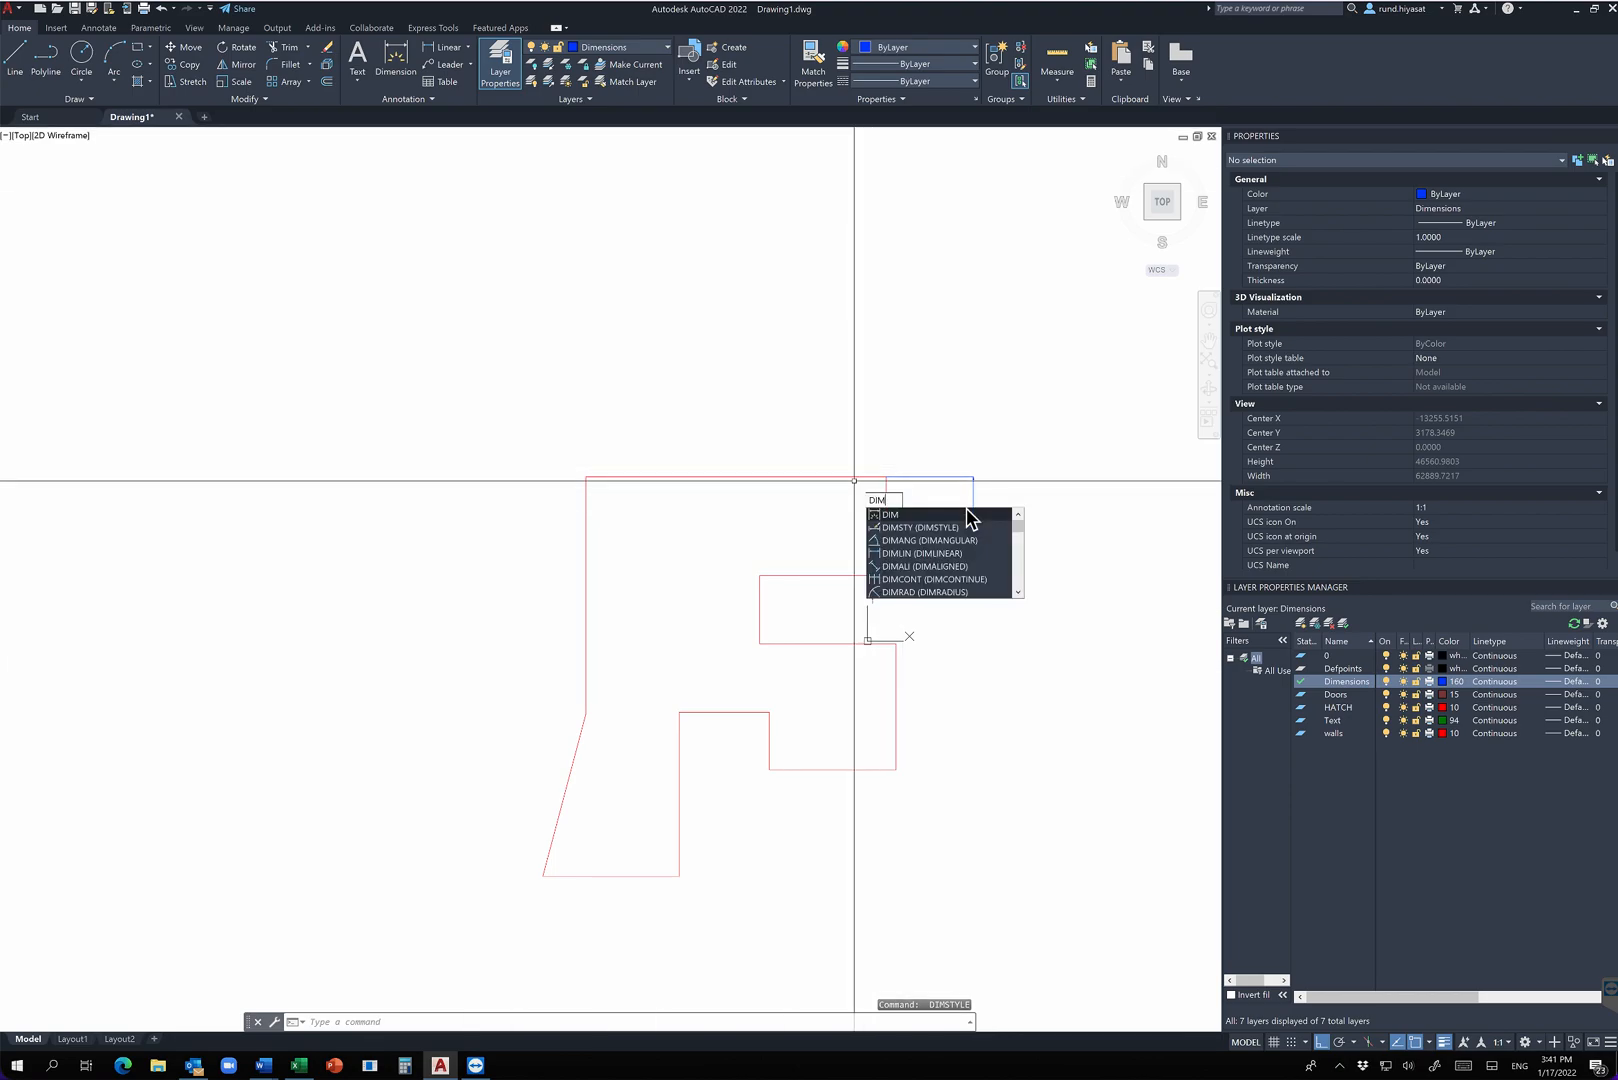
pyautogui.press('Return')
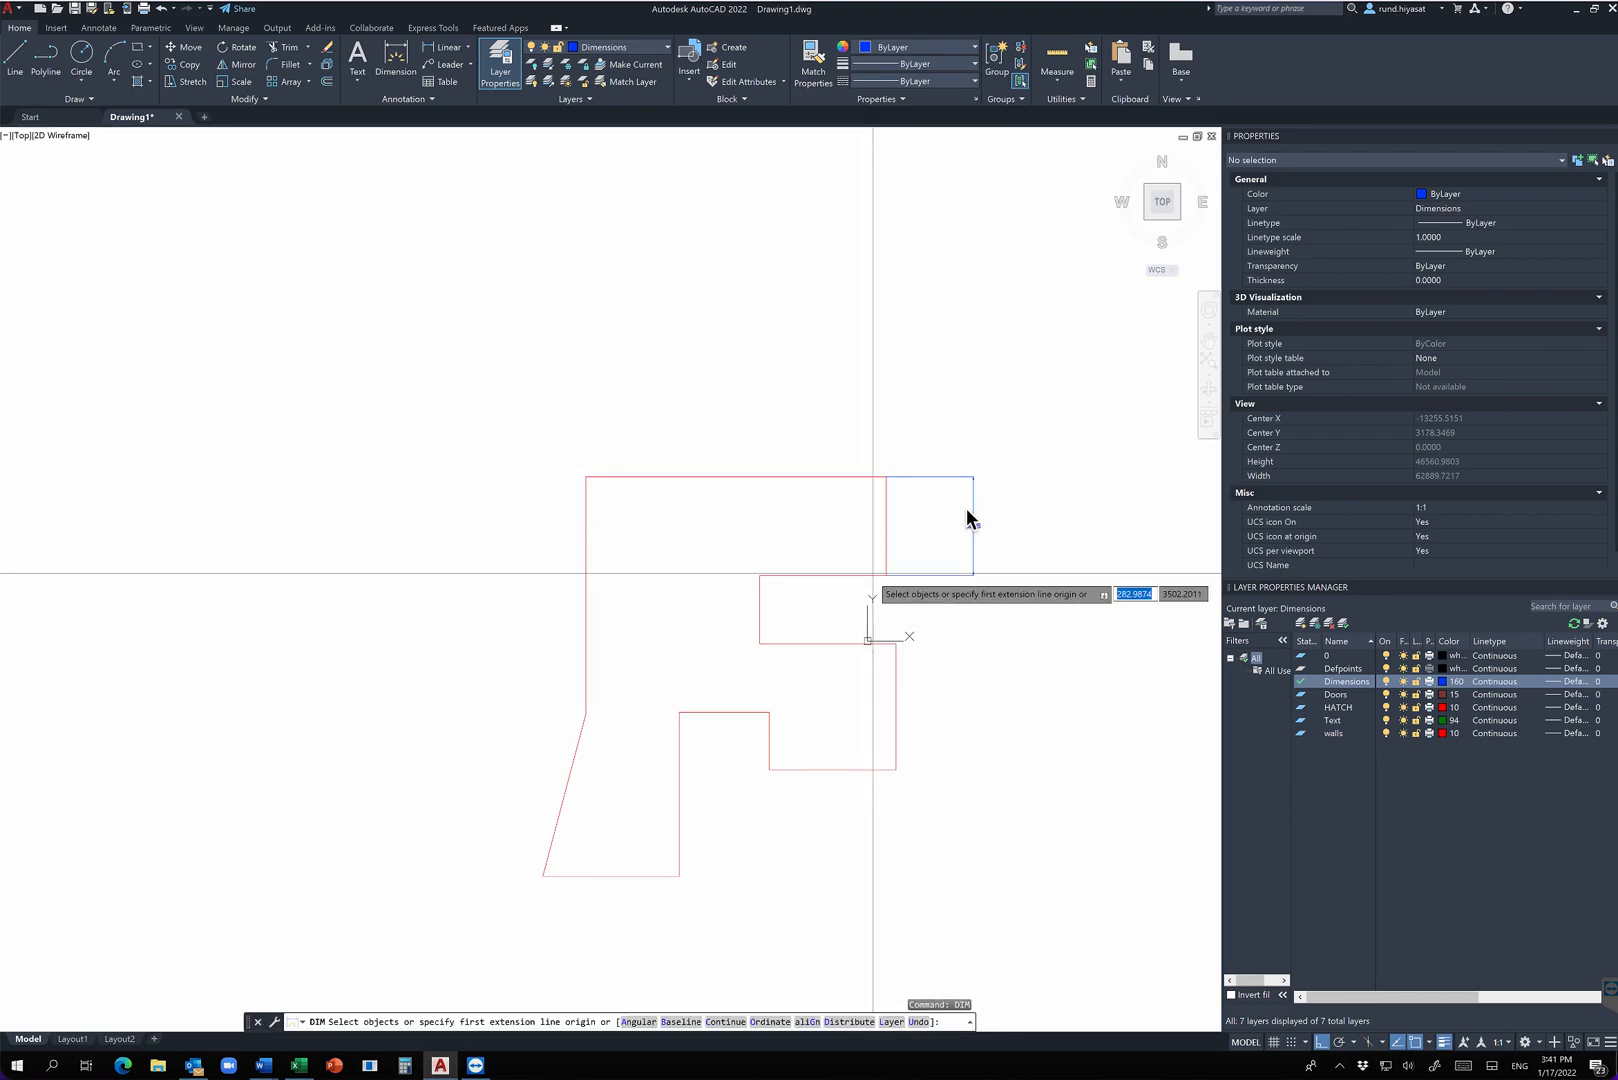
pyautogui.click(760, 576)
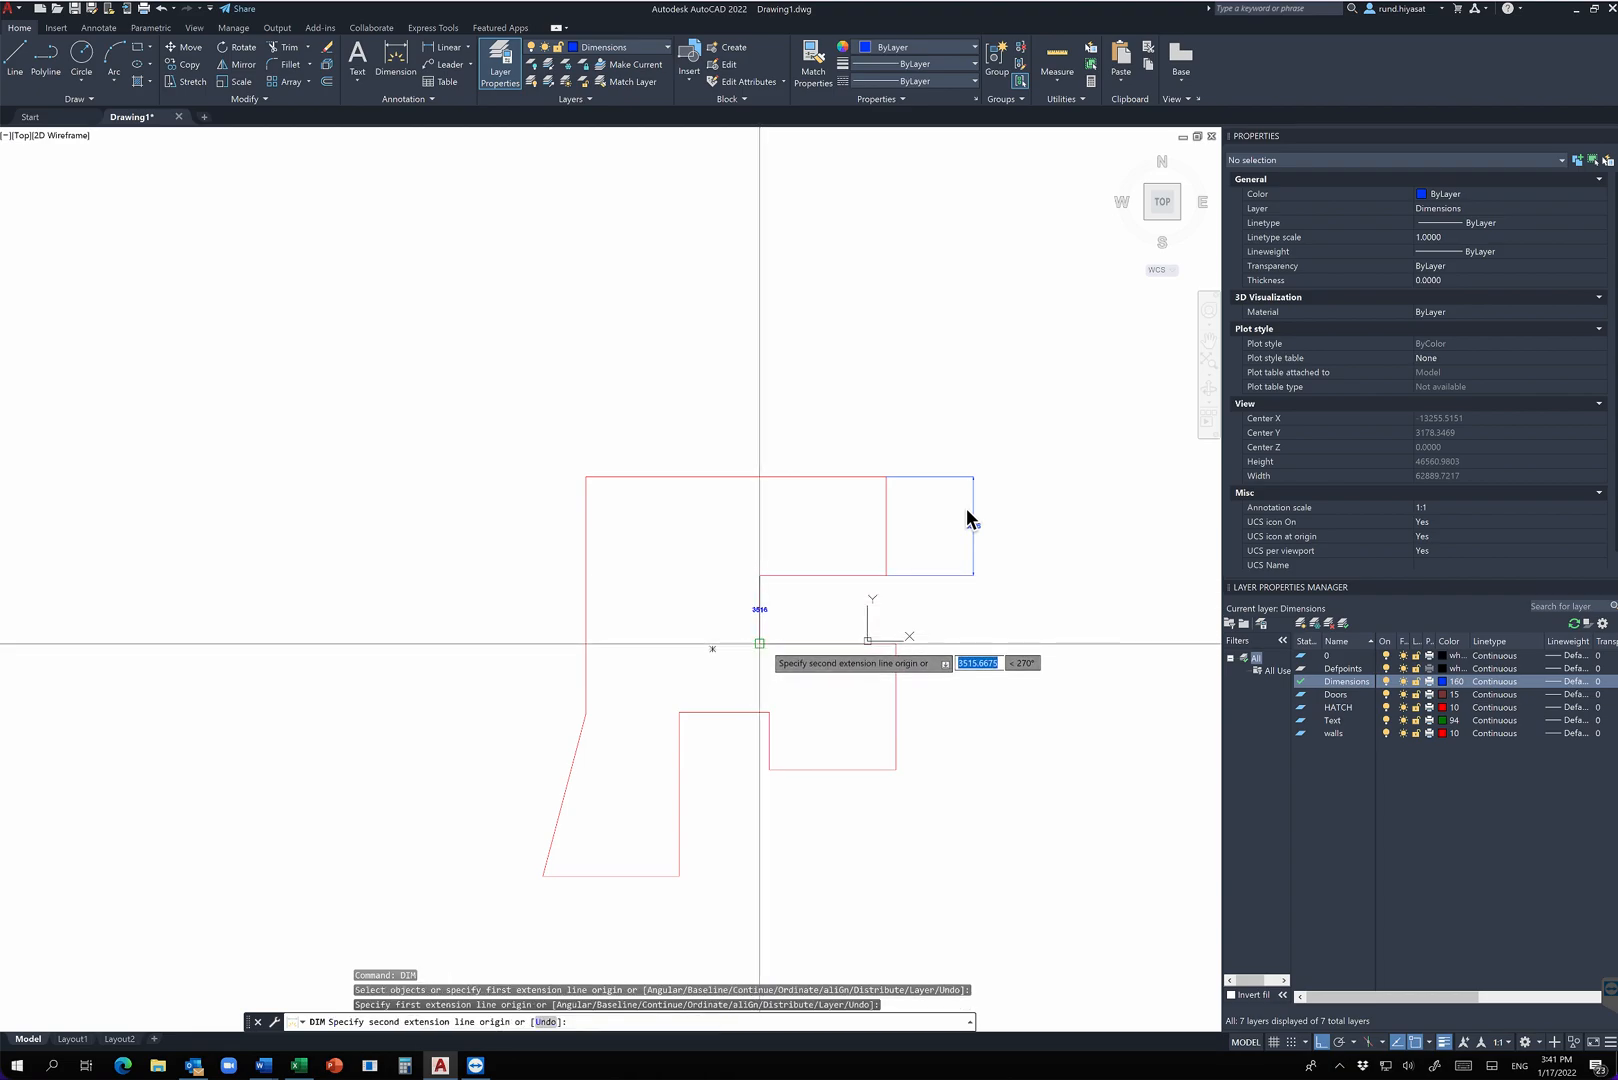
pyautogui.click(760, 644)
pyautogui.click(973, 552)
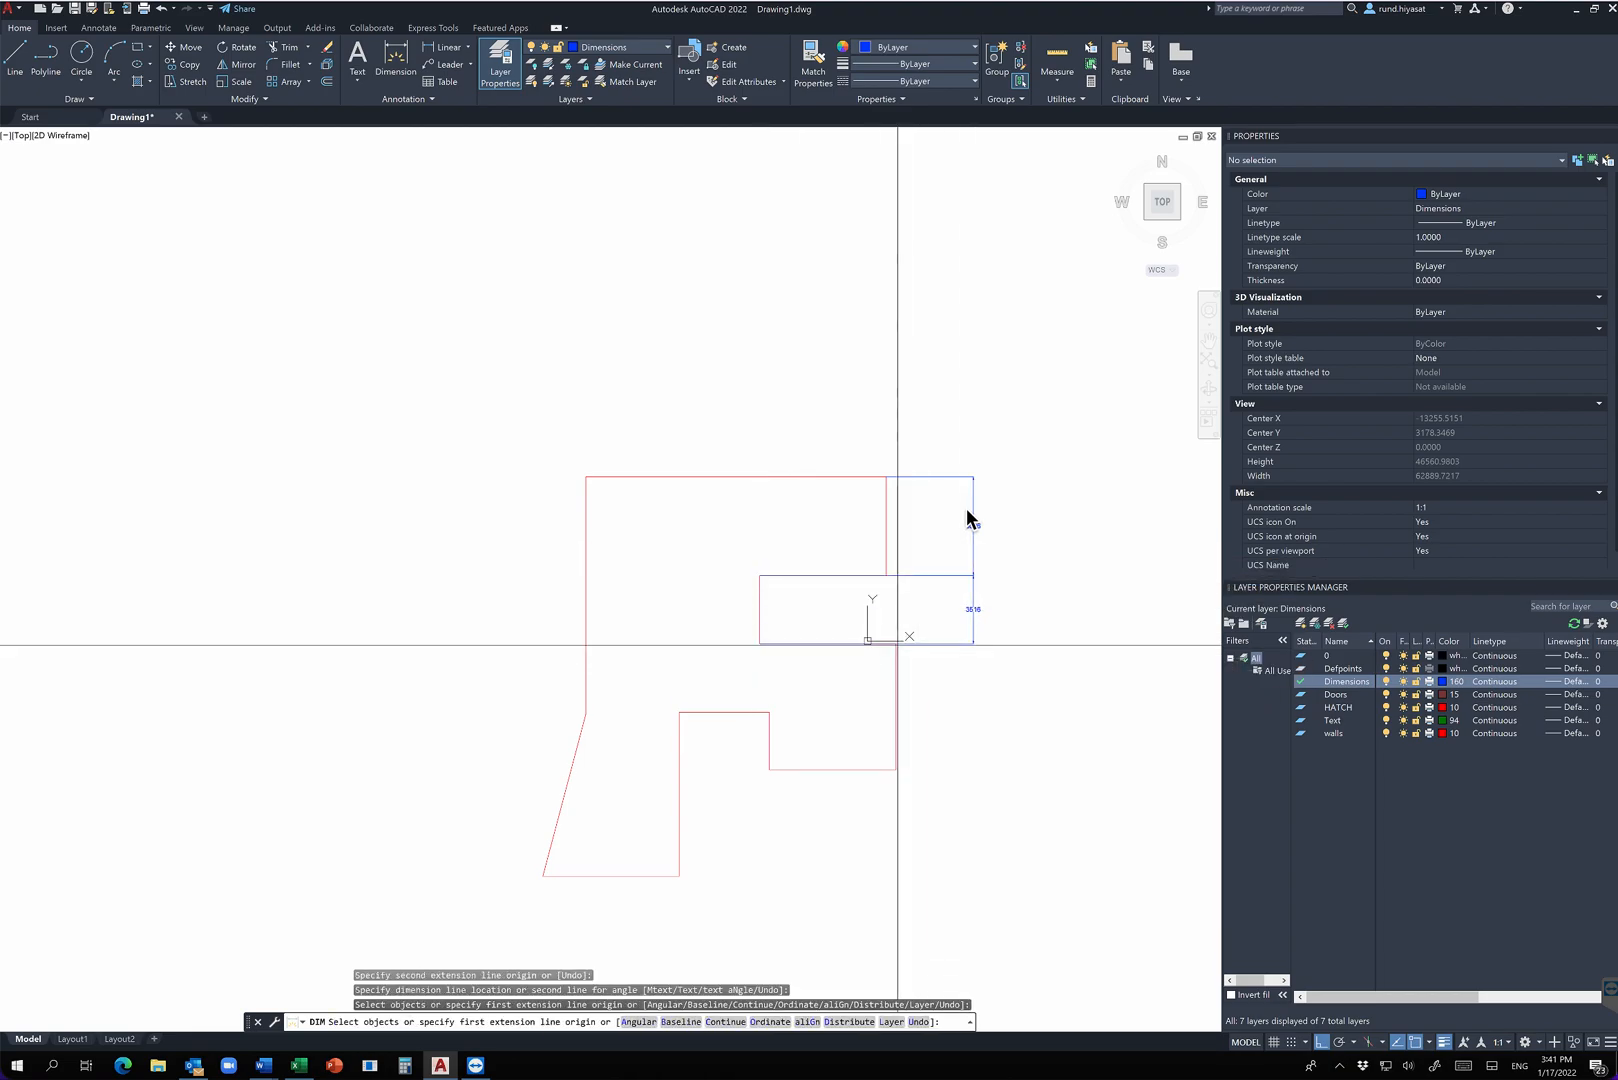
pyautogui.click(896, 643)
pyautogui.click(897, 770)
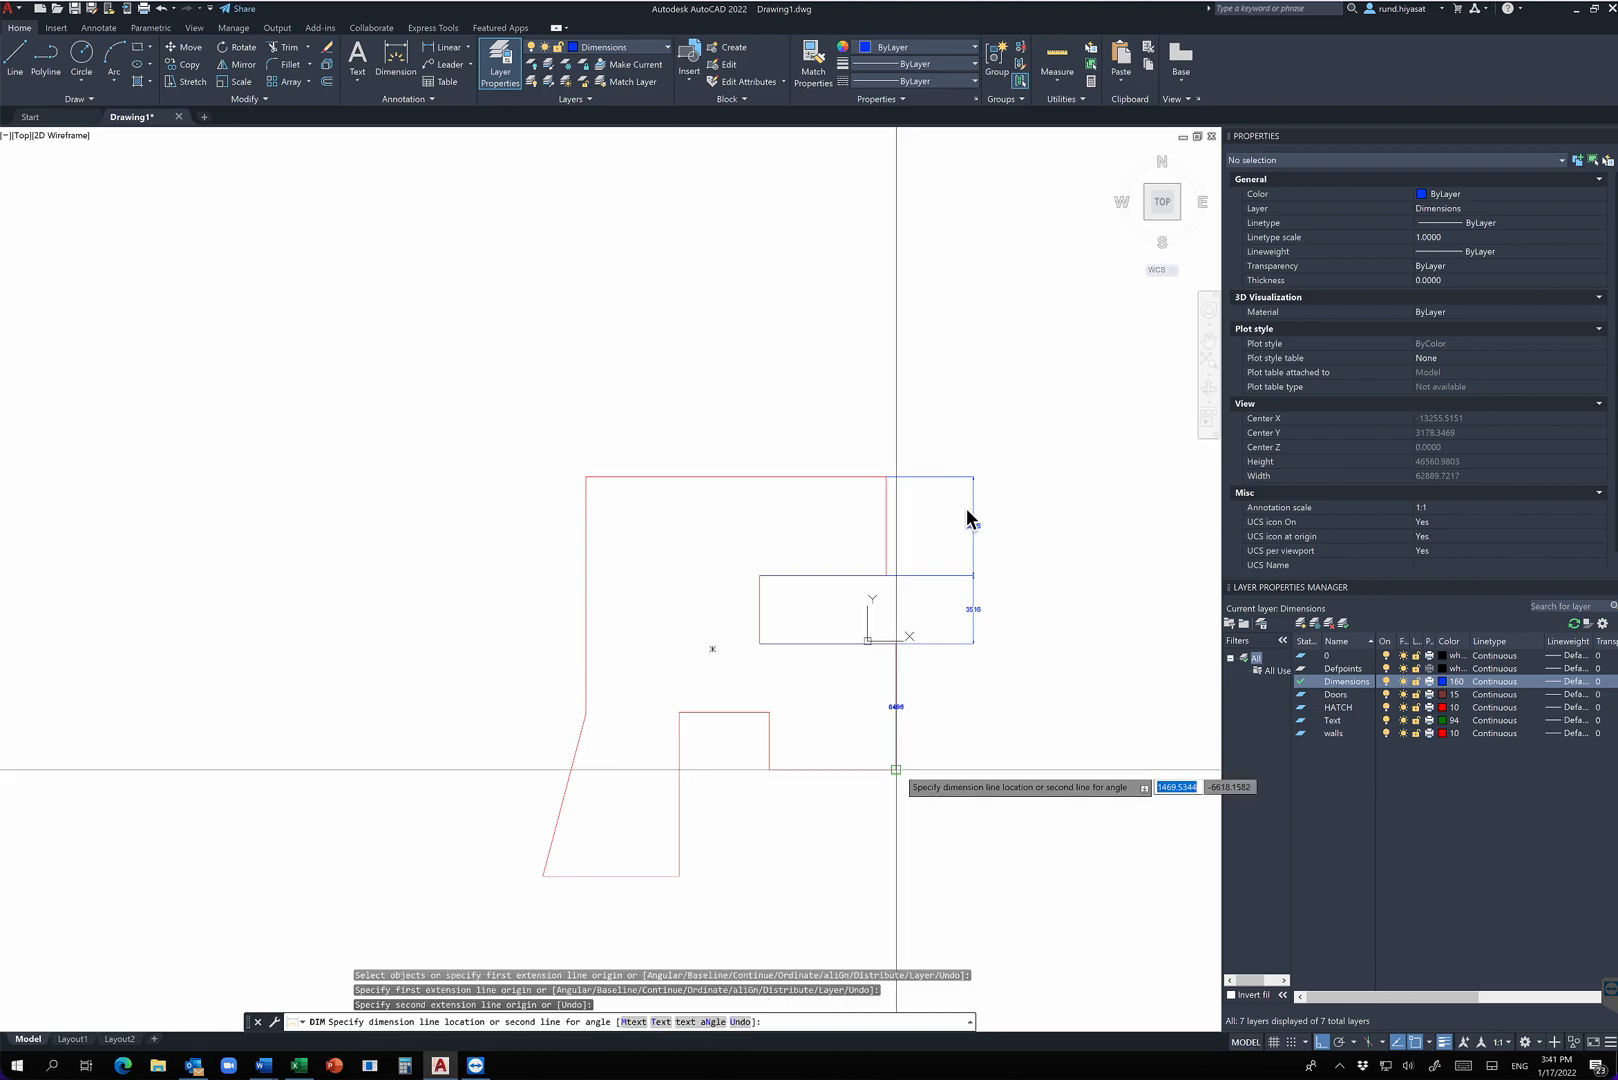
pyautogui.click(975, 632)
# Add an overall vertical dimension from the upper-right corner to the lower-right corner, placed outside the chain of dimensions
pyautogui.click(886, 477)
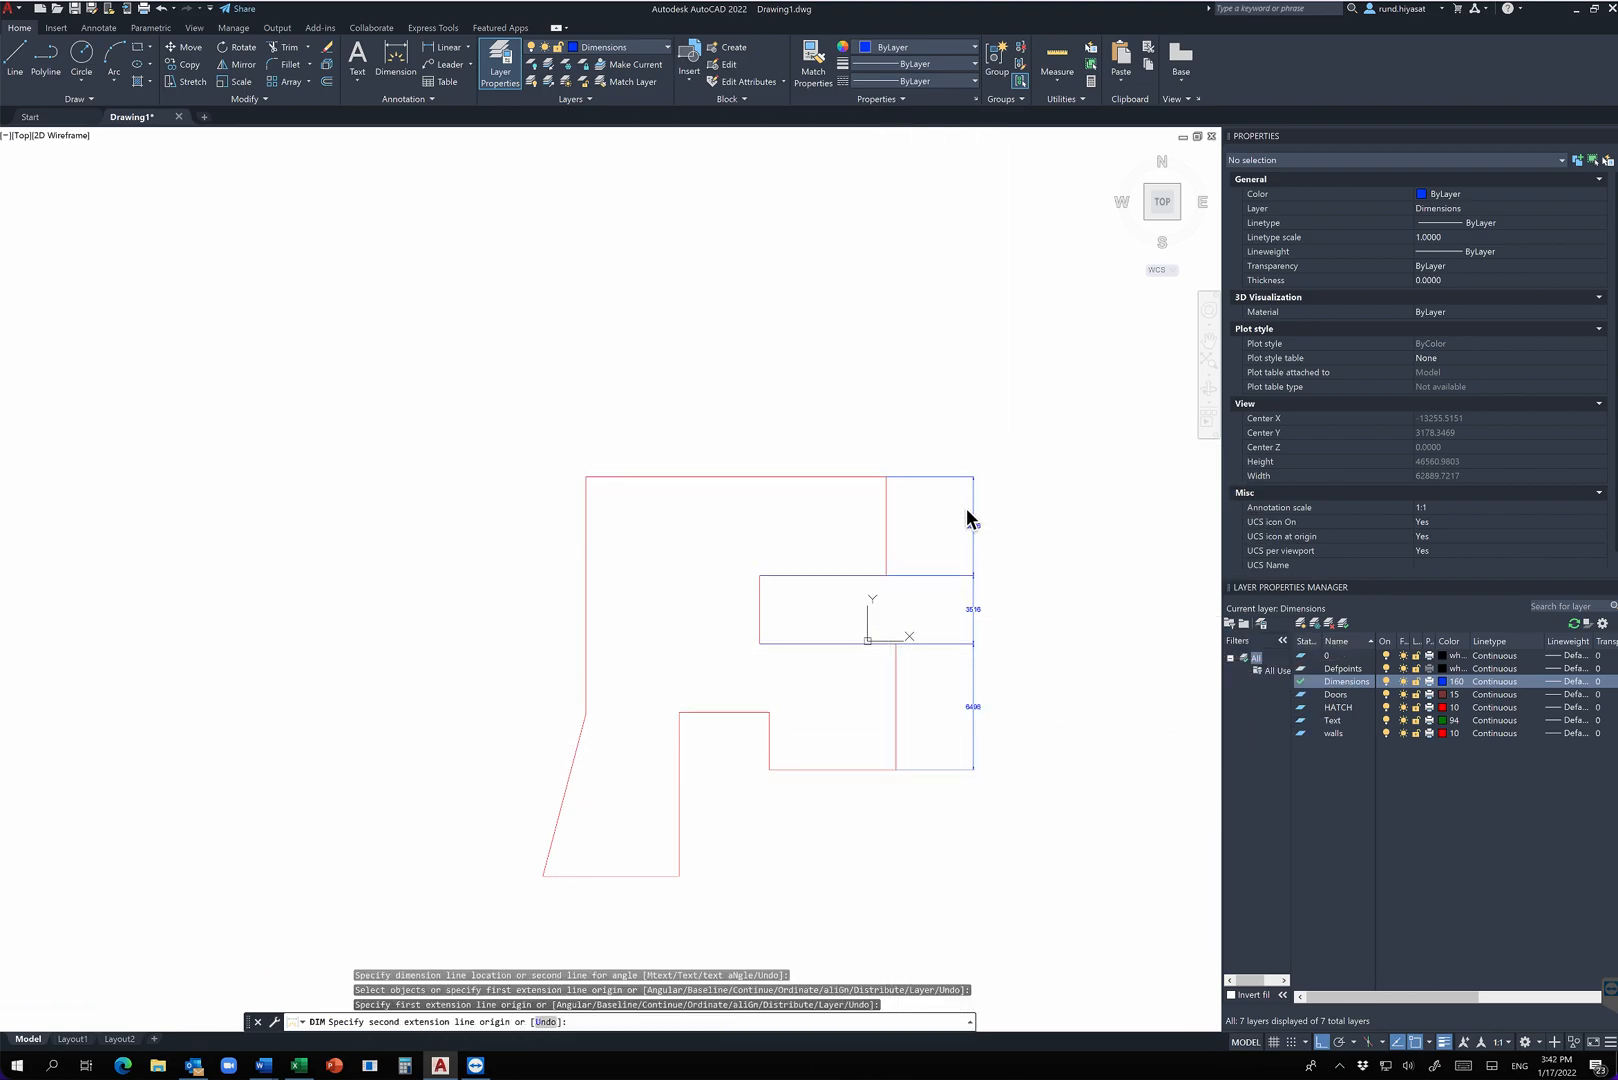
pyautogui.click(897, 770)
pyautogui.click(1035, 684)
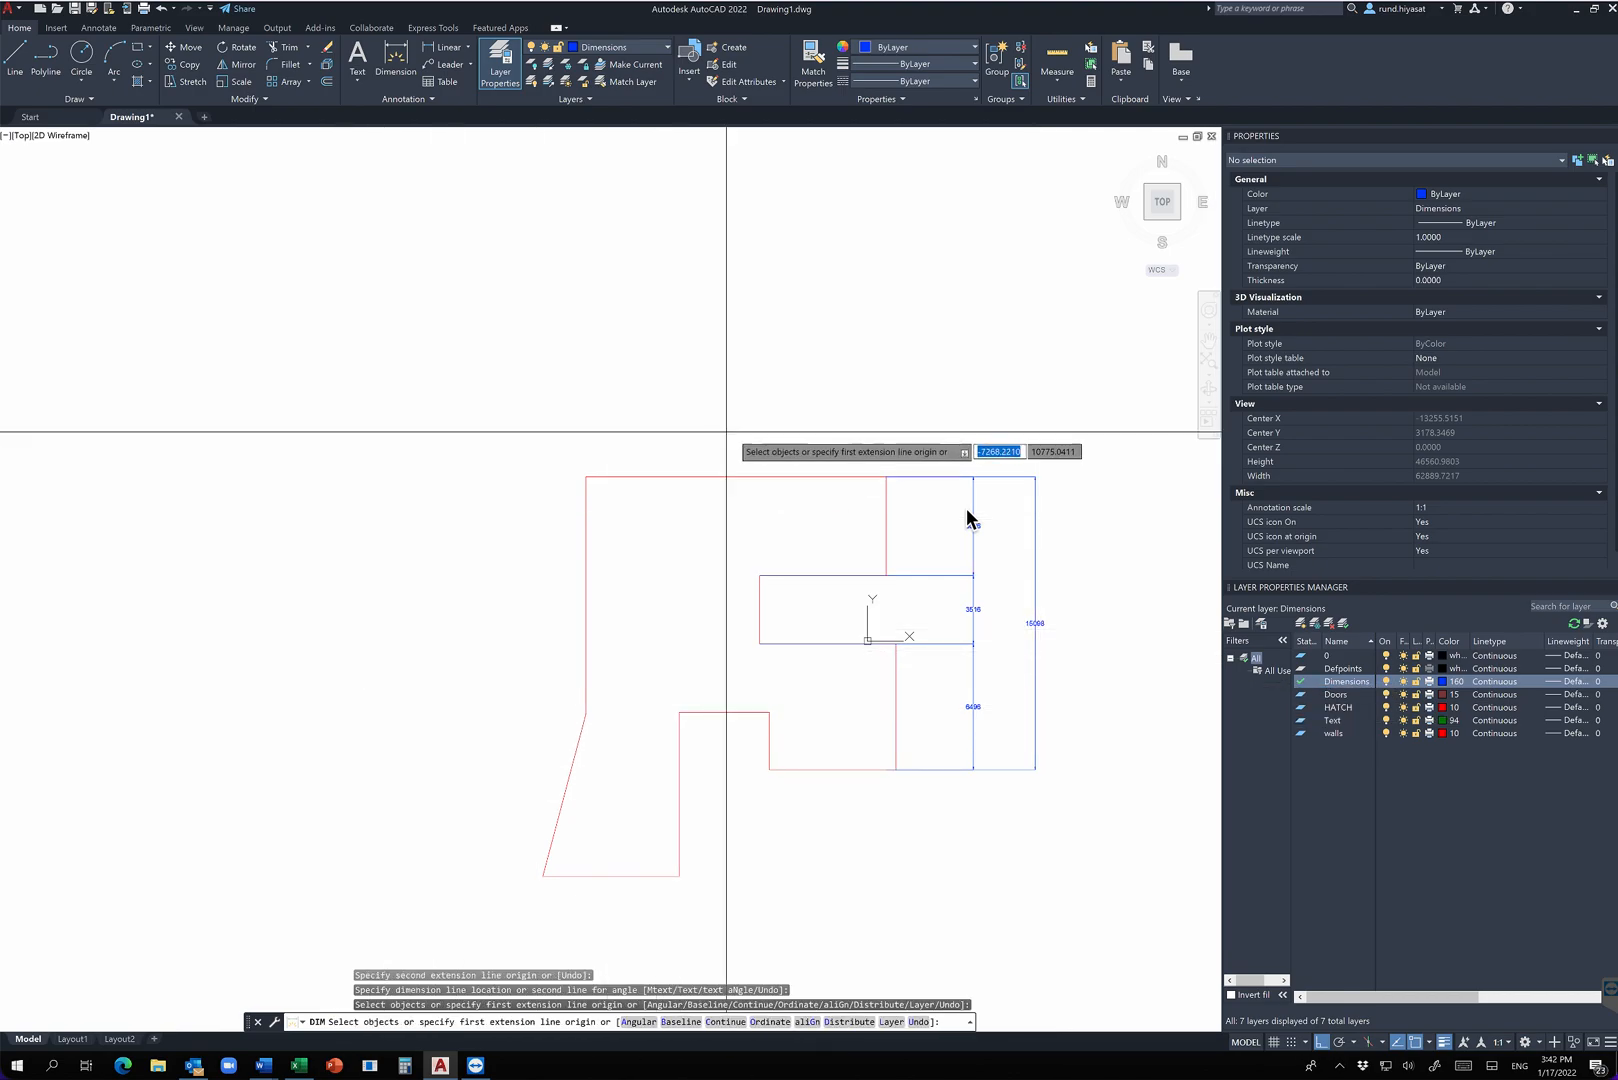
pyautogui.press('Return')
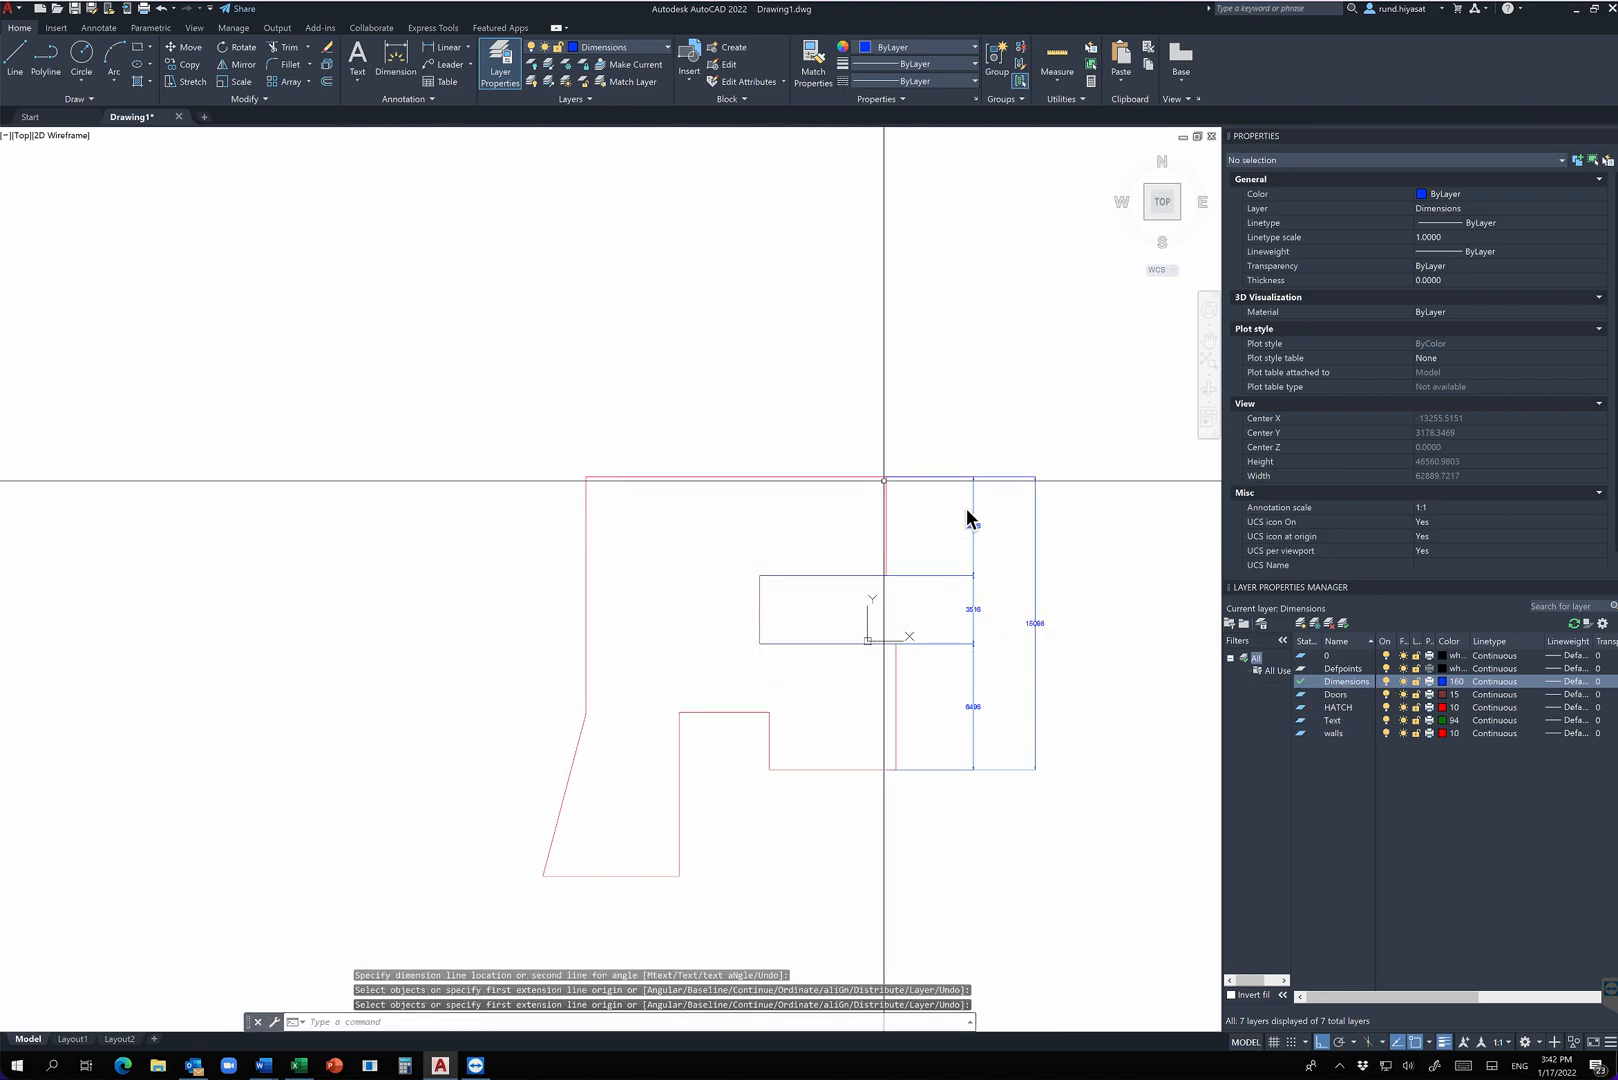
# Dimension the outline's top edge above the shape and its long left vertical edge outside to the left
pyautogui.press('Return')
pyautogui.click(885, 479)
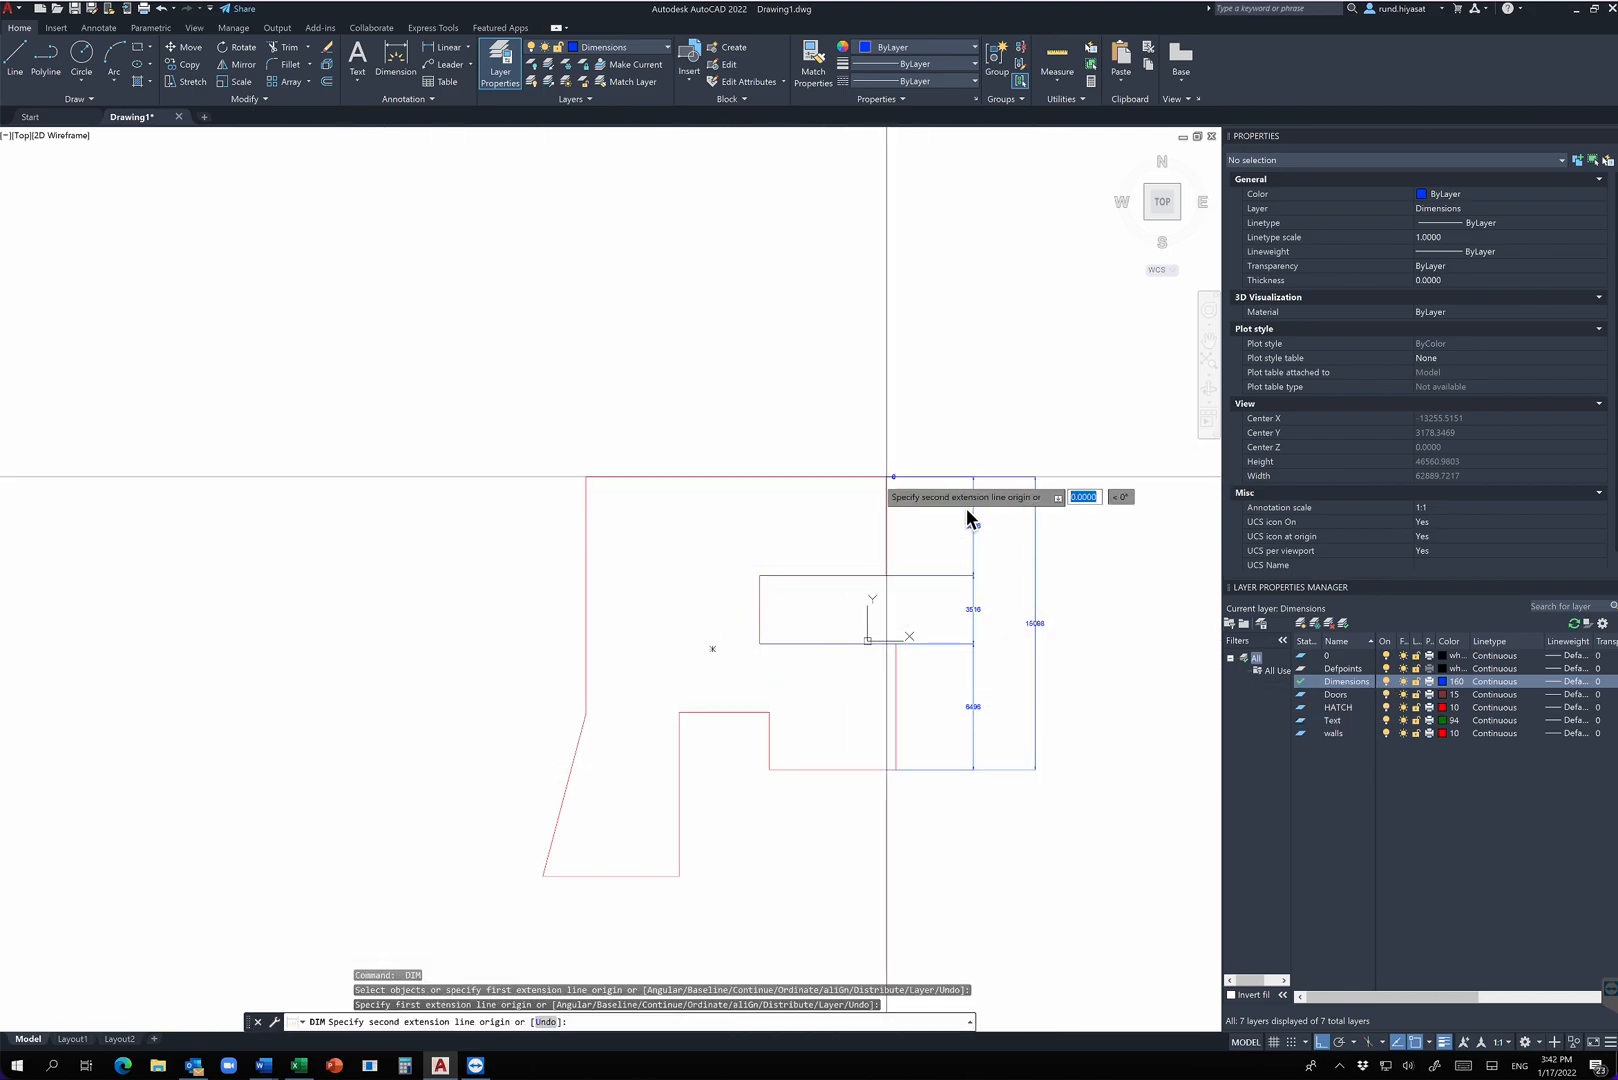
pyautogui.click(585, 477)
pyautogui.click(589, 433)
pyautogui.click(587, 478)
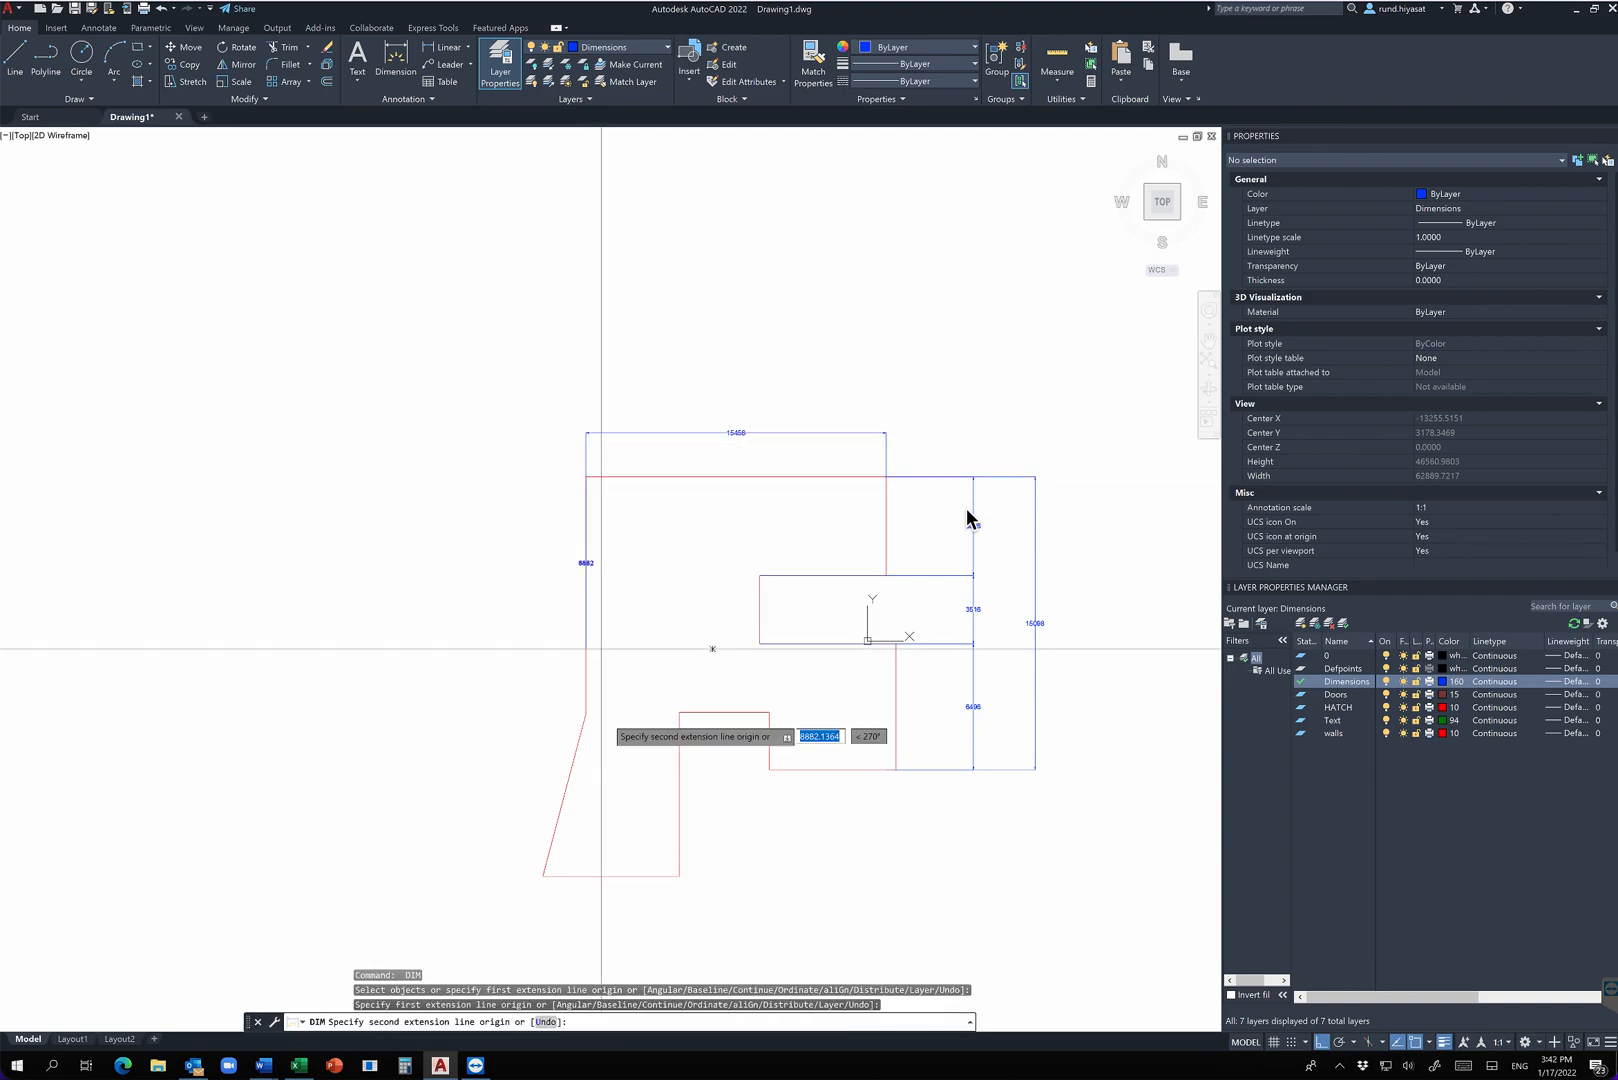
pyautogui.click(585, 714)
pyautogui.click(476, 718)
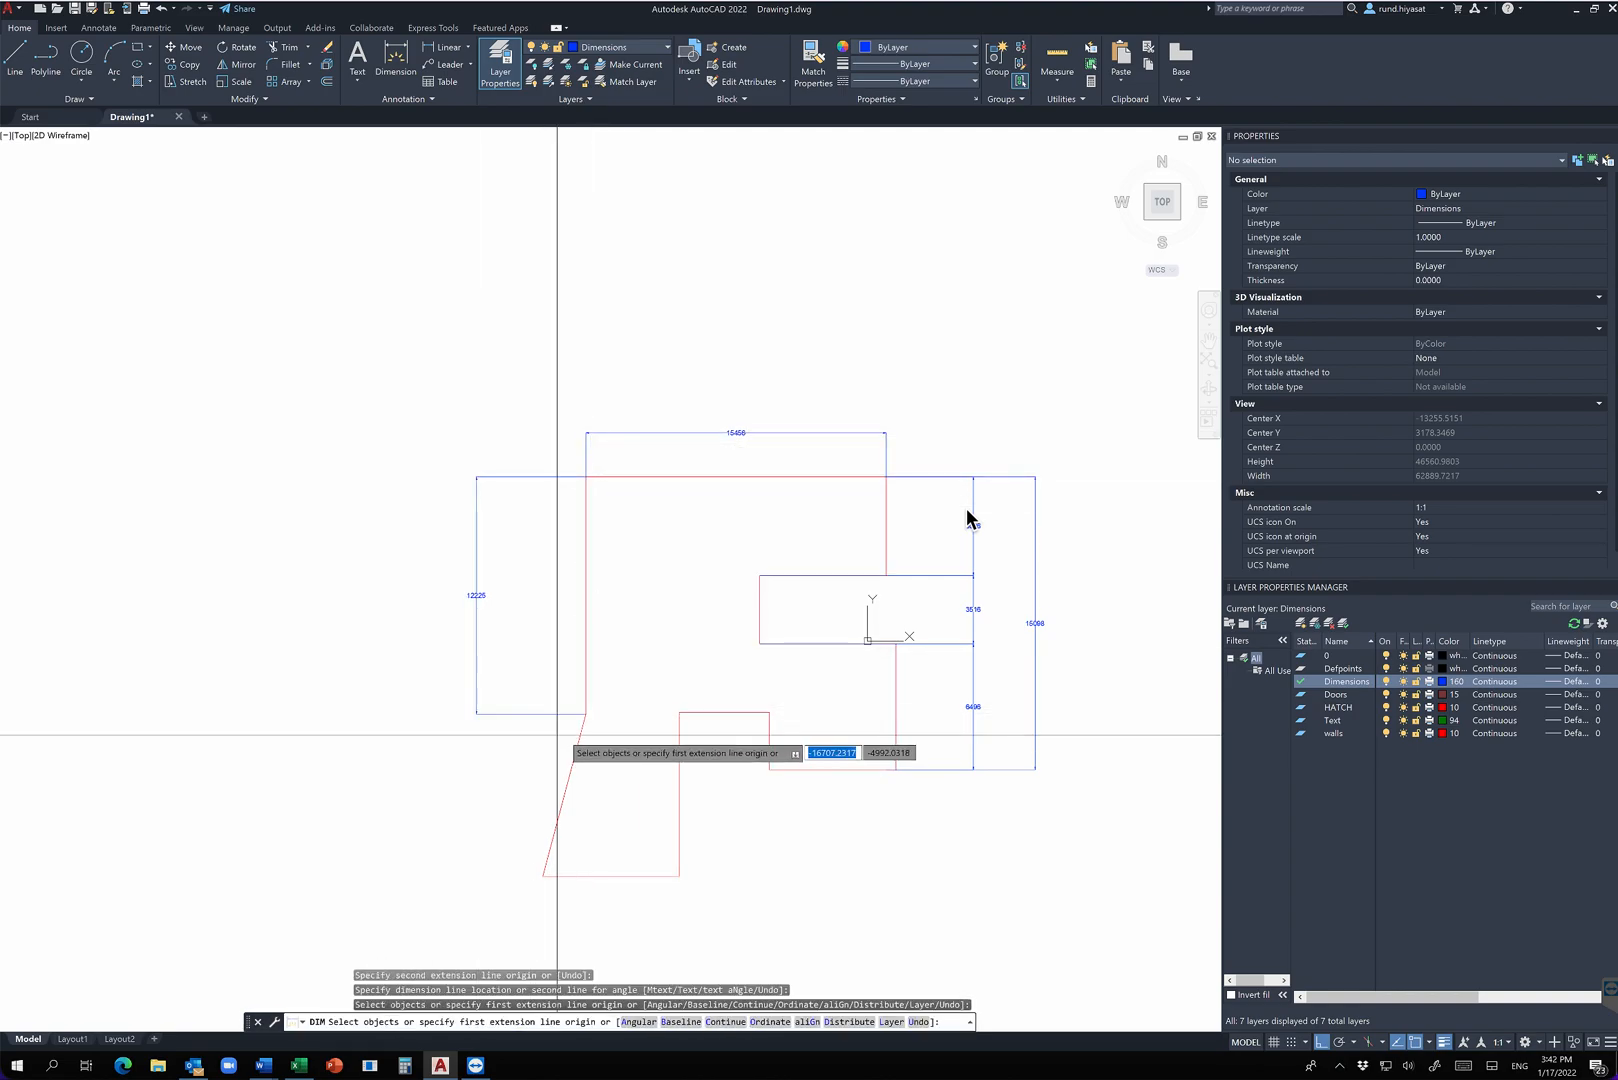
pyautogui.press('Return')
# Dimension the sloped left edge's vertical height, aligning the dimension line with the left vertical edge's dimension
pyautogui.press('Return')
pyautogui.click(585, 715)
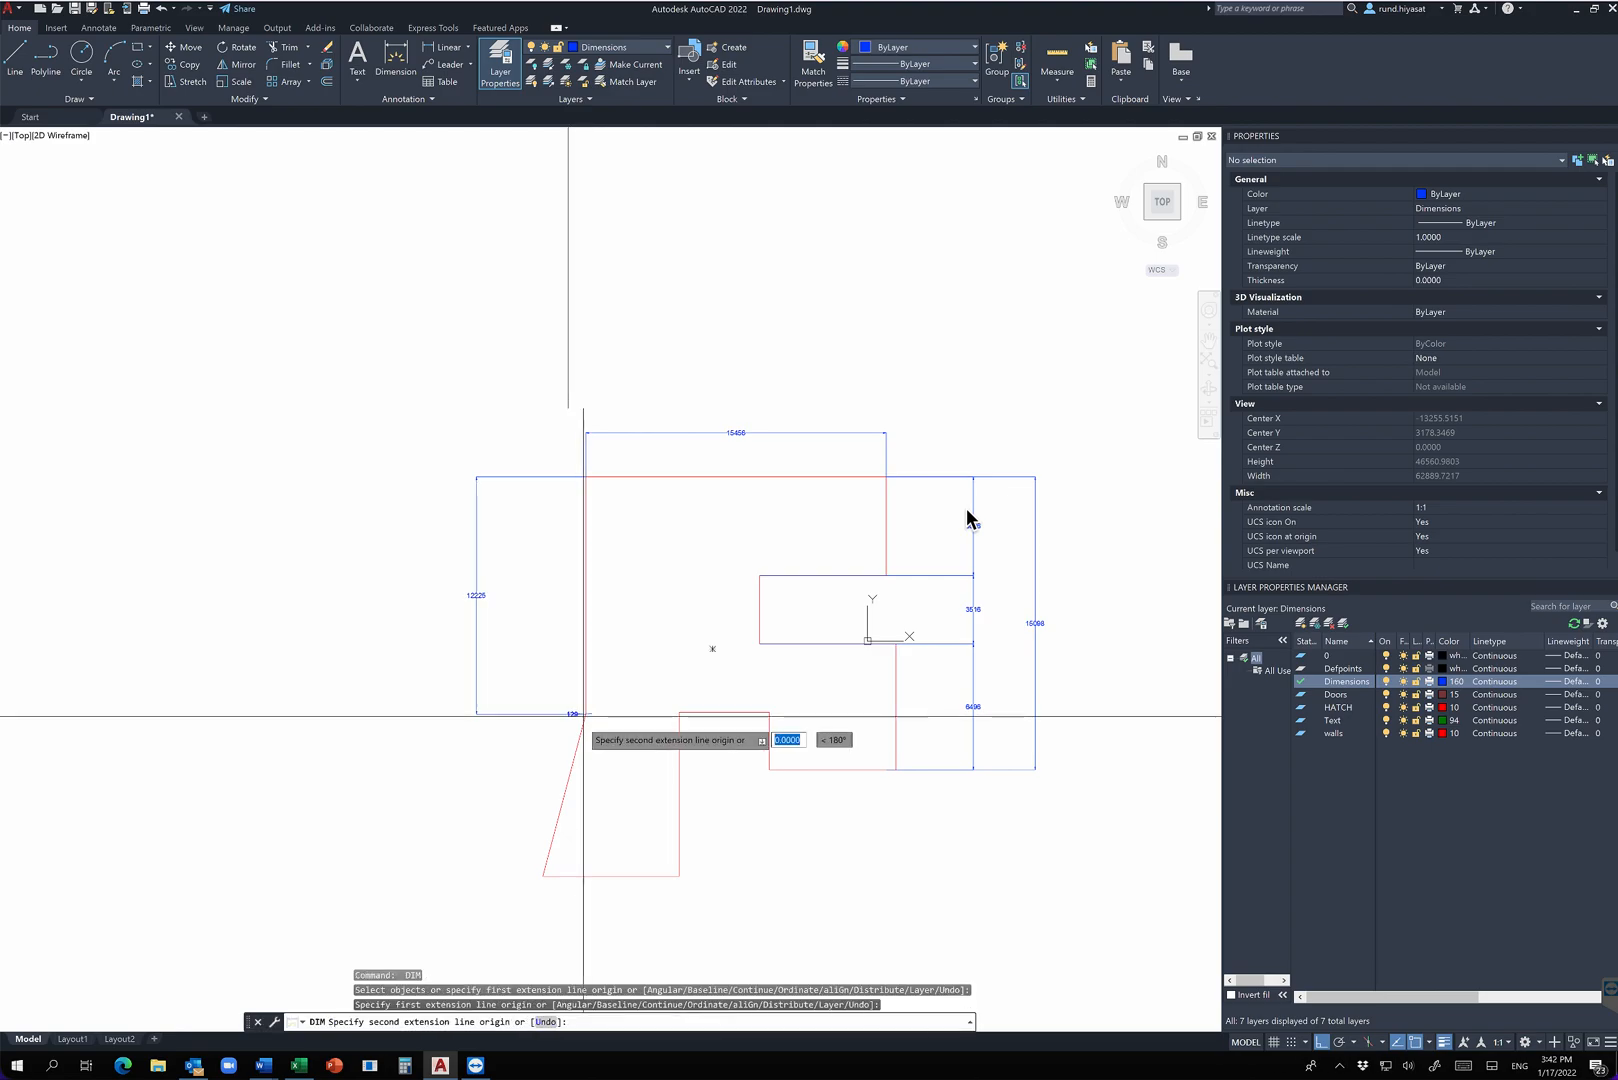
pyautogui.click(543, 877)
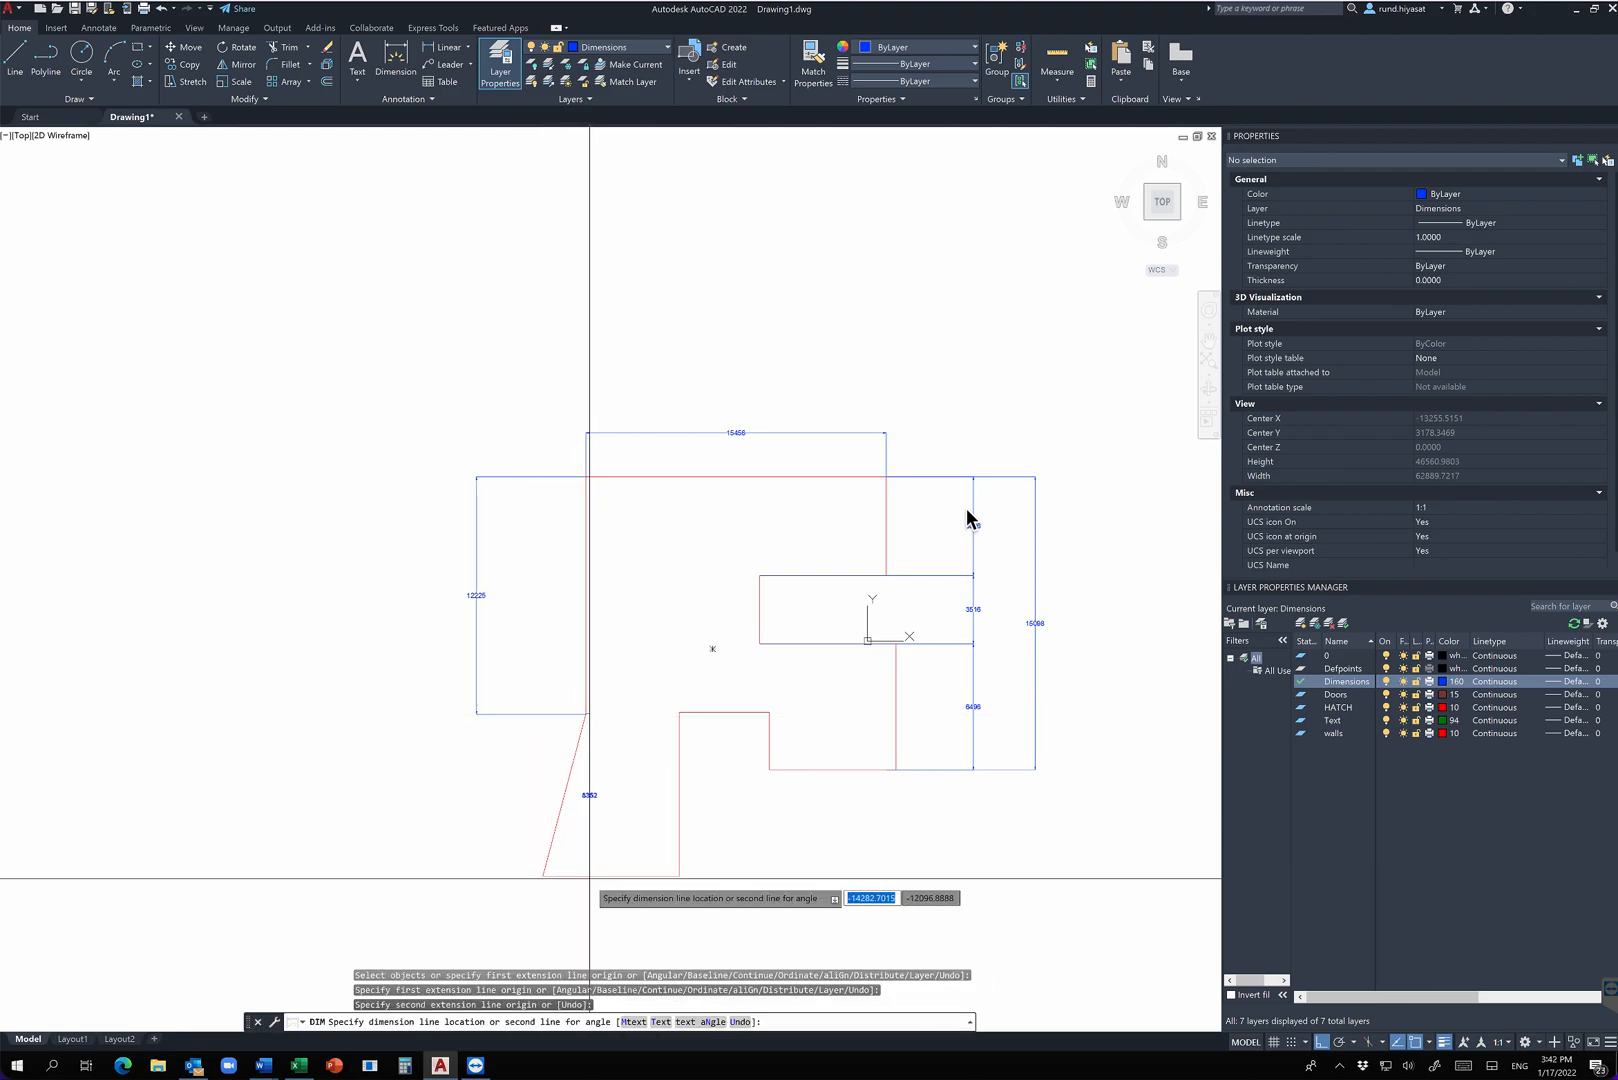
pyautogui.click(476, 665)
pyautogui.press('Return')
pyautogui.scroll(-5, 579, 649)
pyautogui.moveTo(885, 757)
pyautogui.mouseDown(button='middle')
pyautogui.moveTo(870, 751)
pyautogui.moveTo(953, 657)
pyautogui.mouseUp(button='middle')
pyautogui.scroll(5, 654, 643)
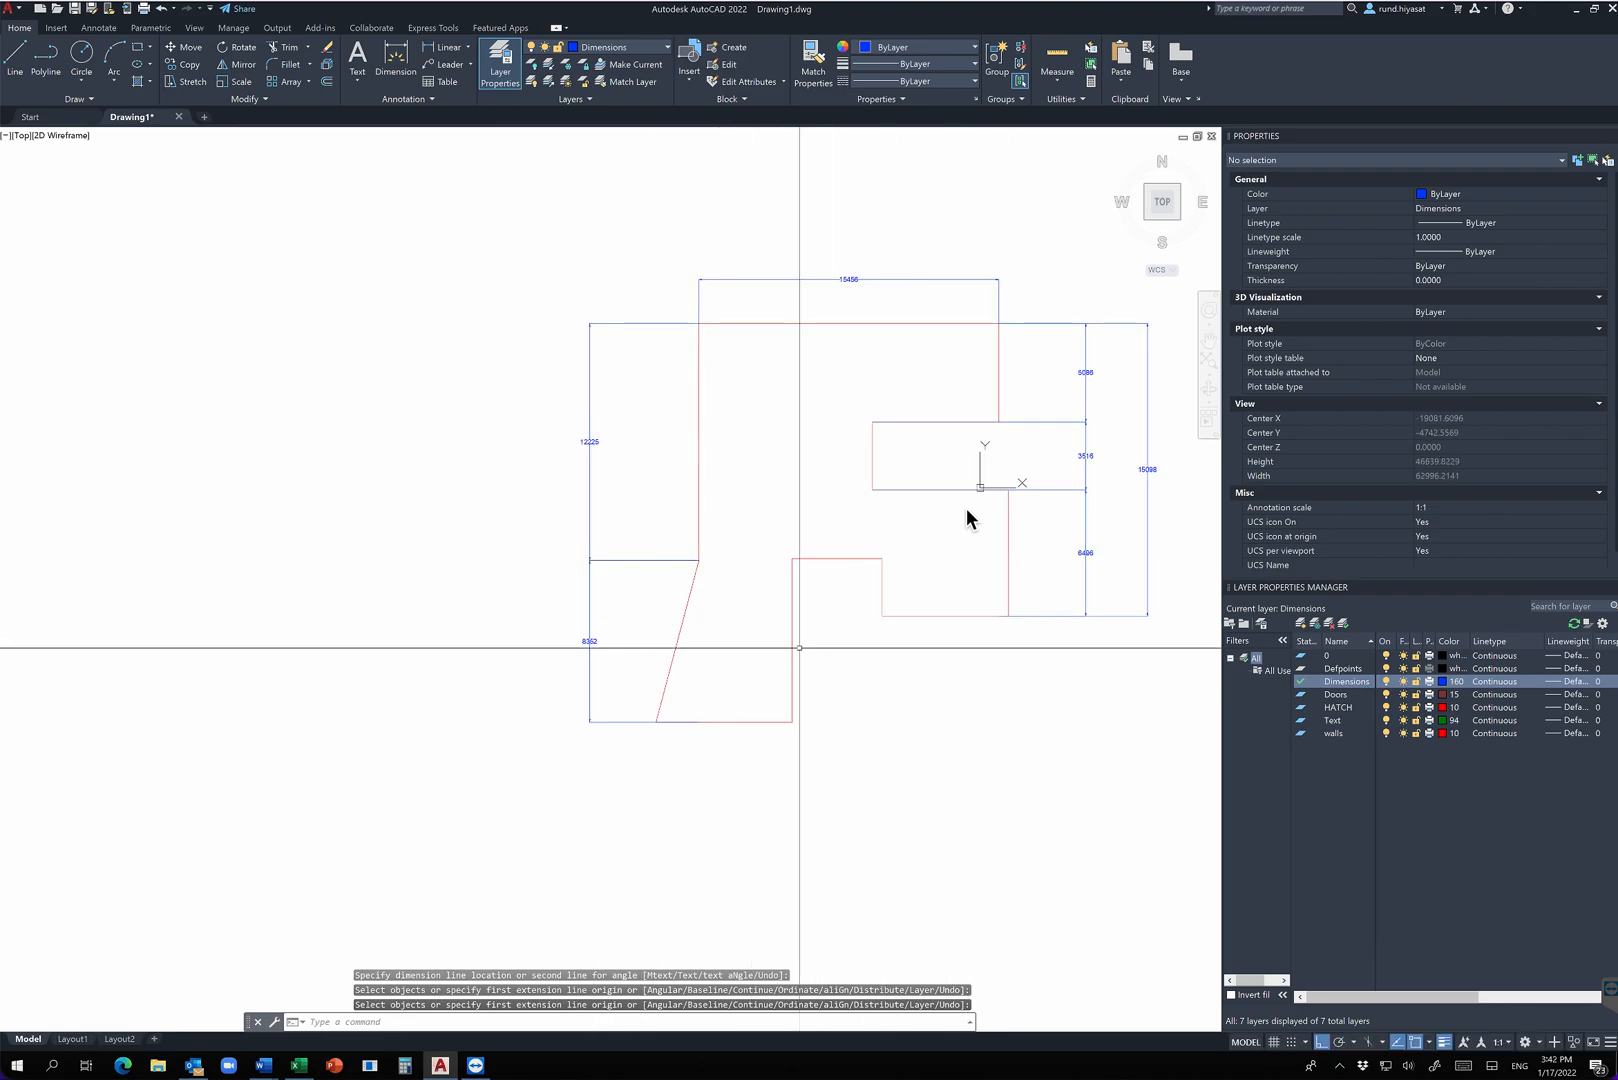